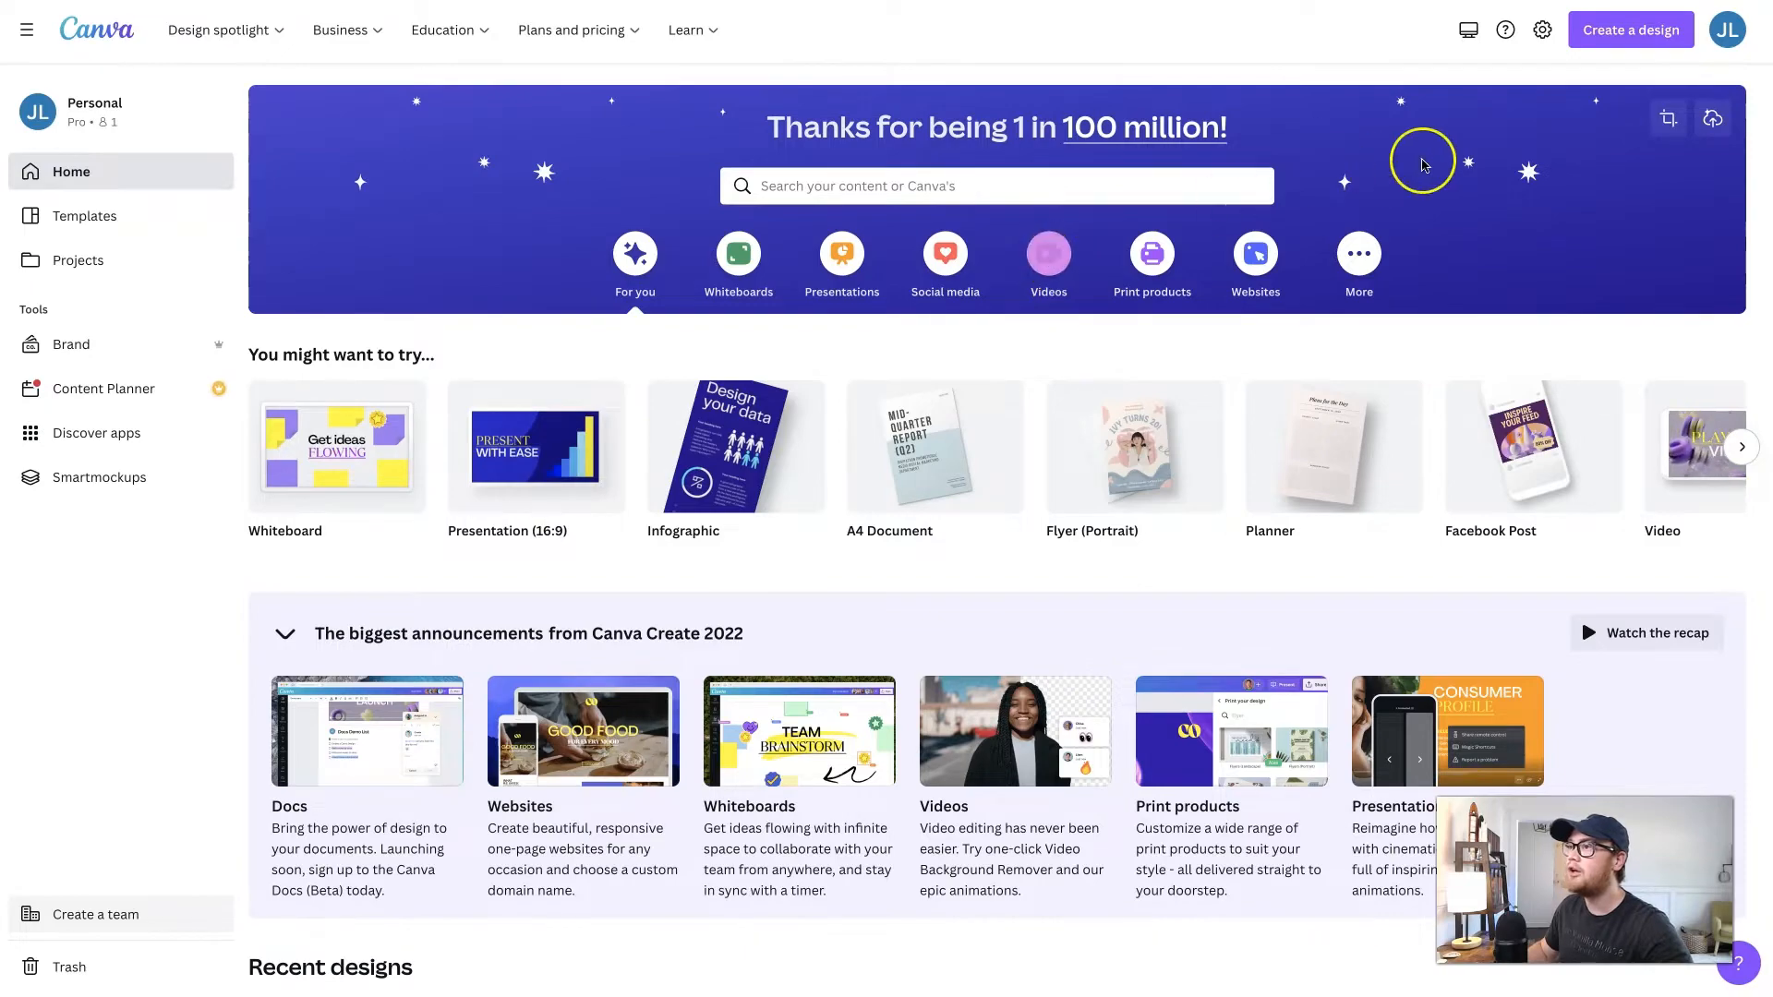
Create a new blank Video design and select its first page.
{"action": "left_click", "coordinate": [1617, 35]}
{"action": "type", "text": "video"}
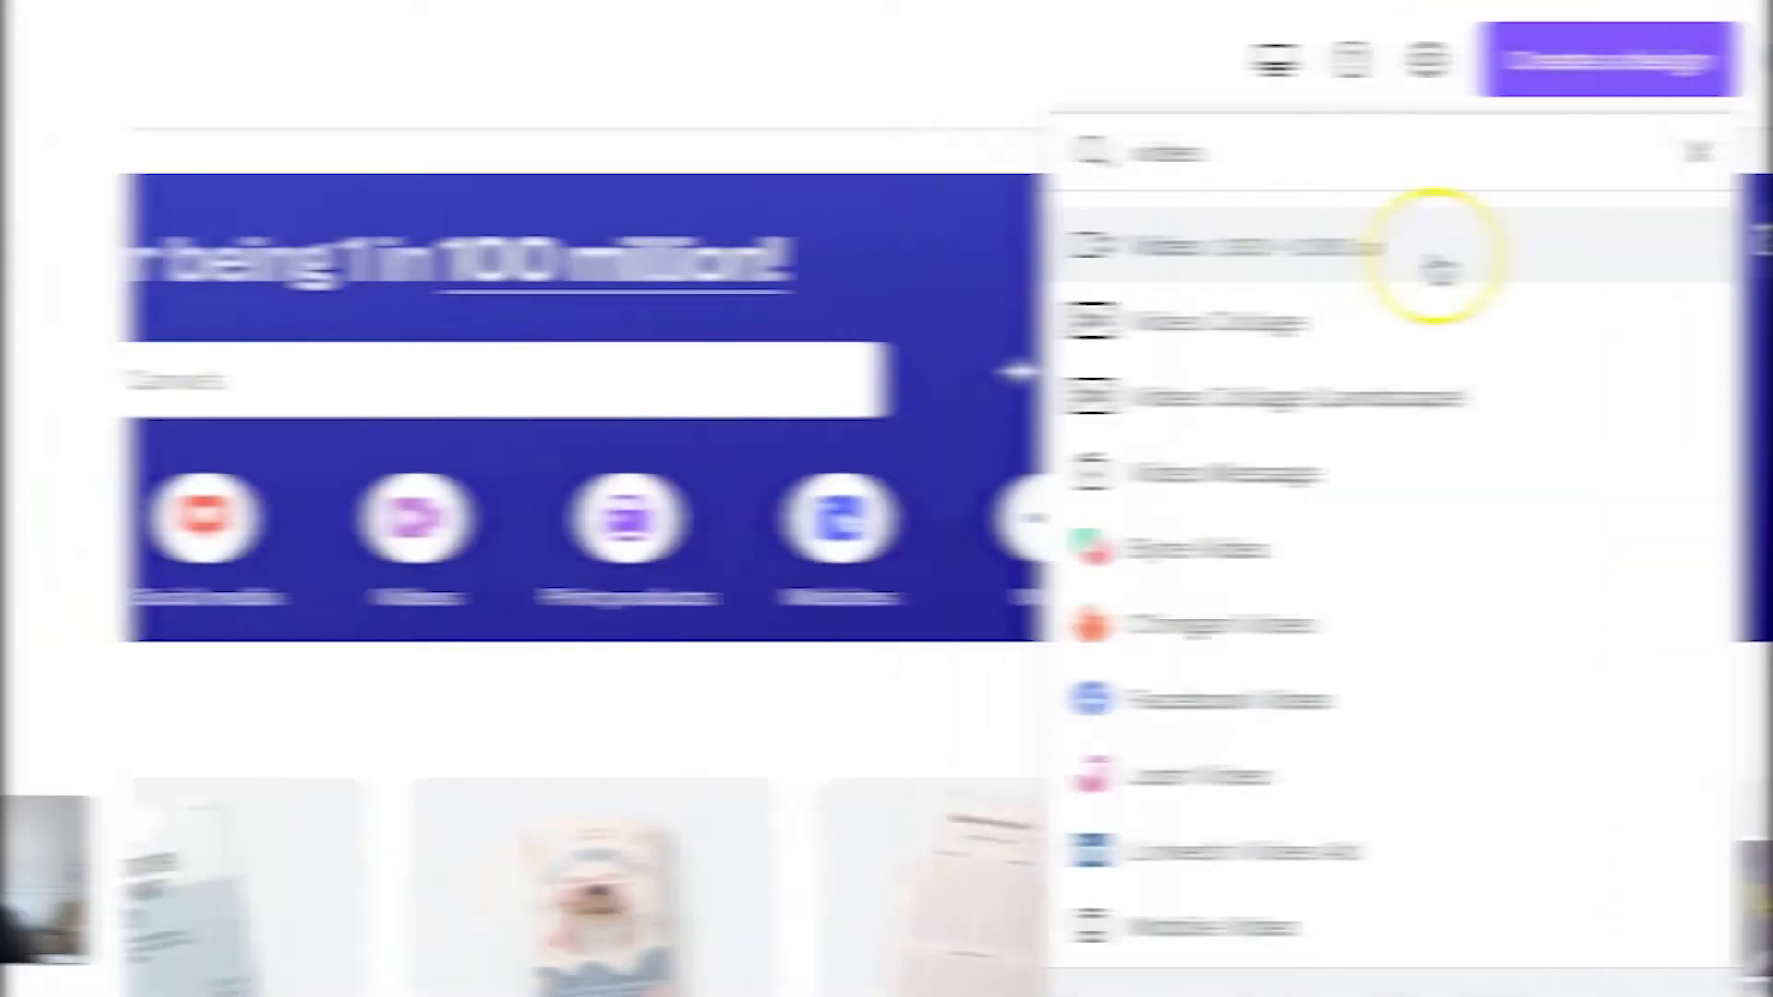
{"action": "left_click", "coordinate": [1438, 271]}
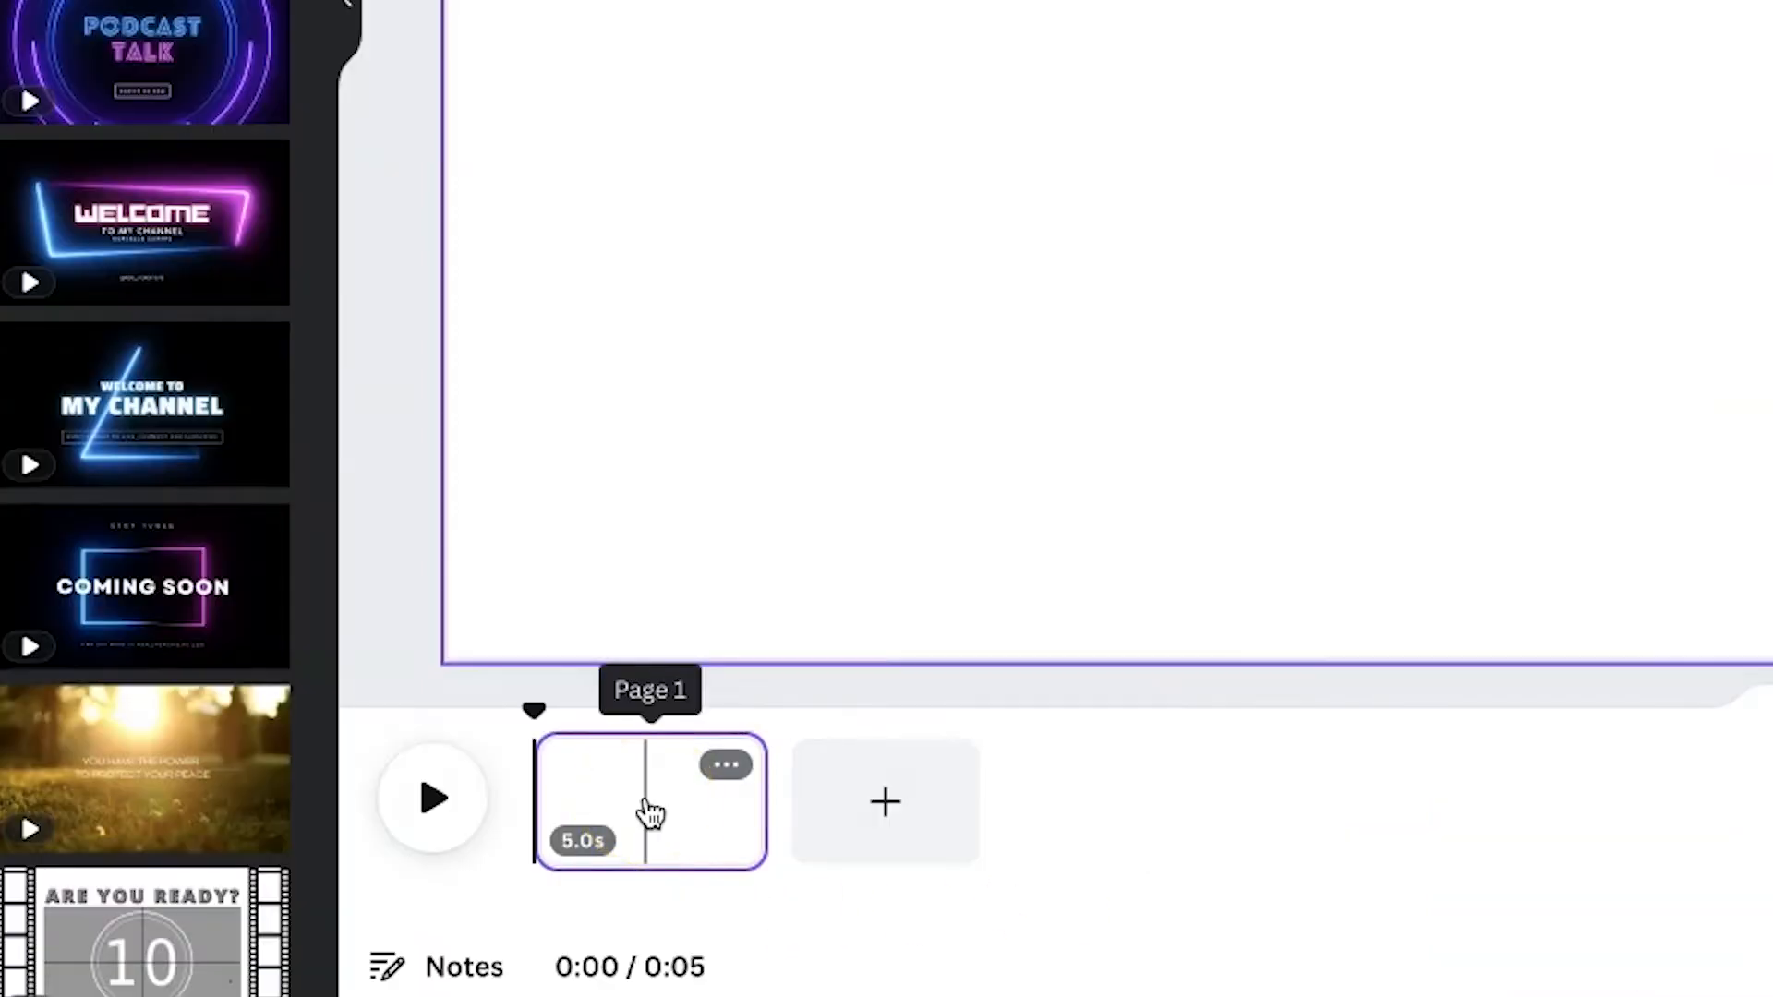
{"action": "left_click", "coordinate": [656, 817]}
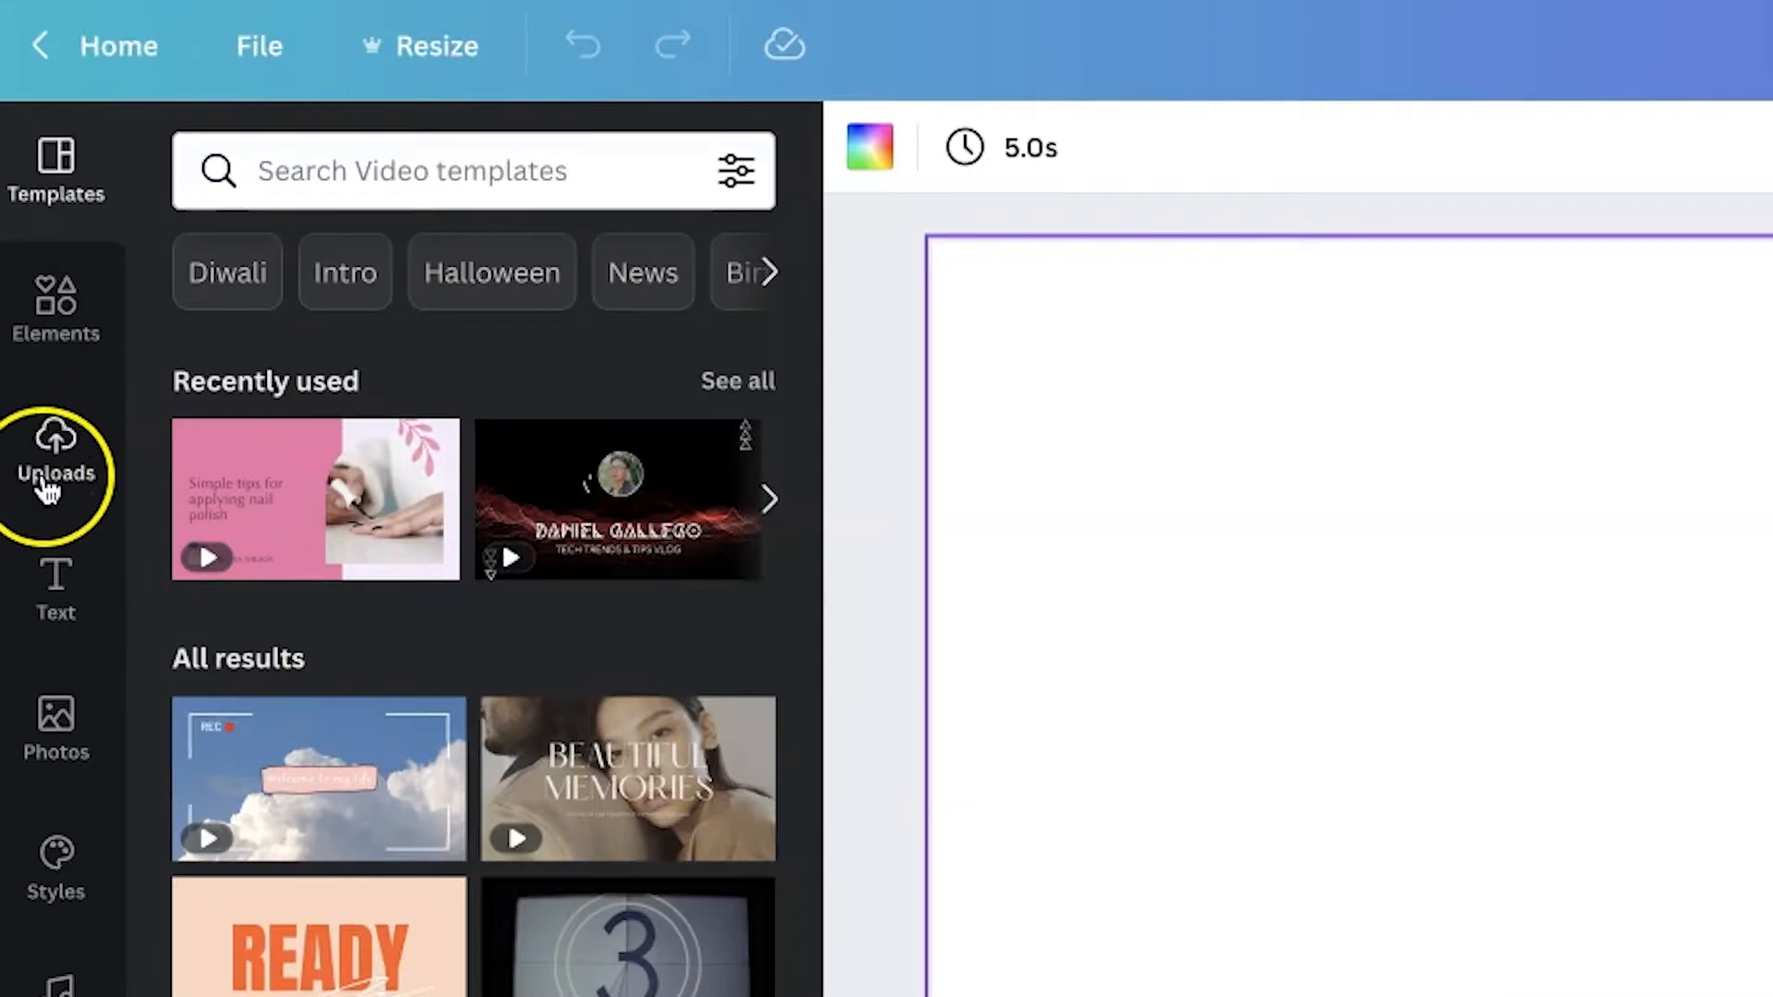
Look through the previously uploaded images.
{"action": "left_click", "coordinate": [61, 457]}
{"action": "left_click", "coordinate": [434, 266]}
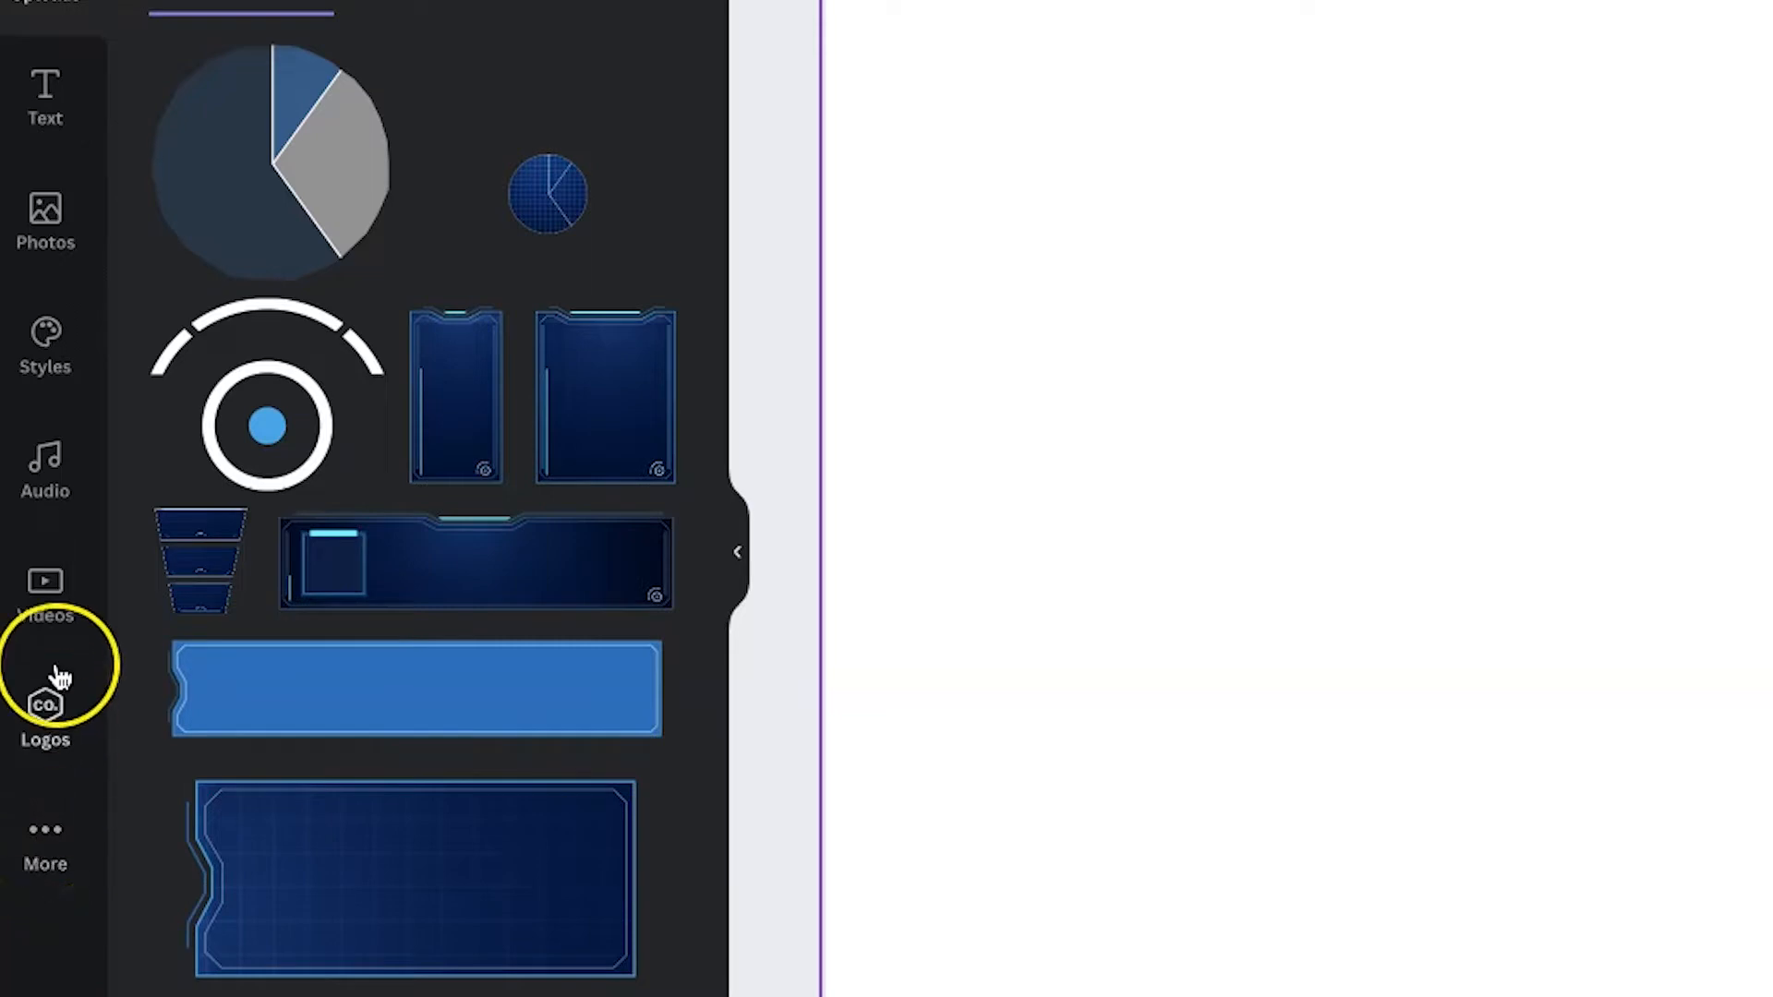
Search the stock video library for "handyman" and browse the clips.
{"action": "left_click", "coordinate": [46, 598]}
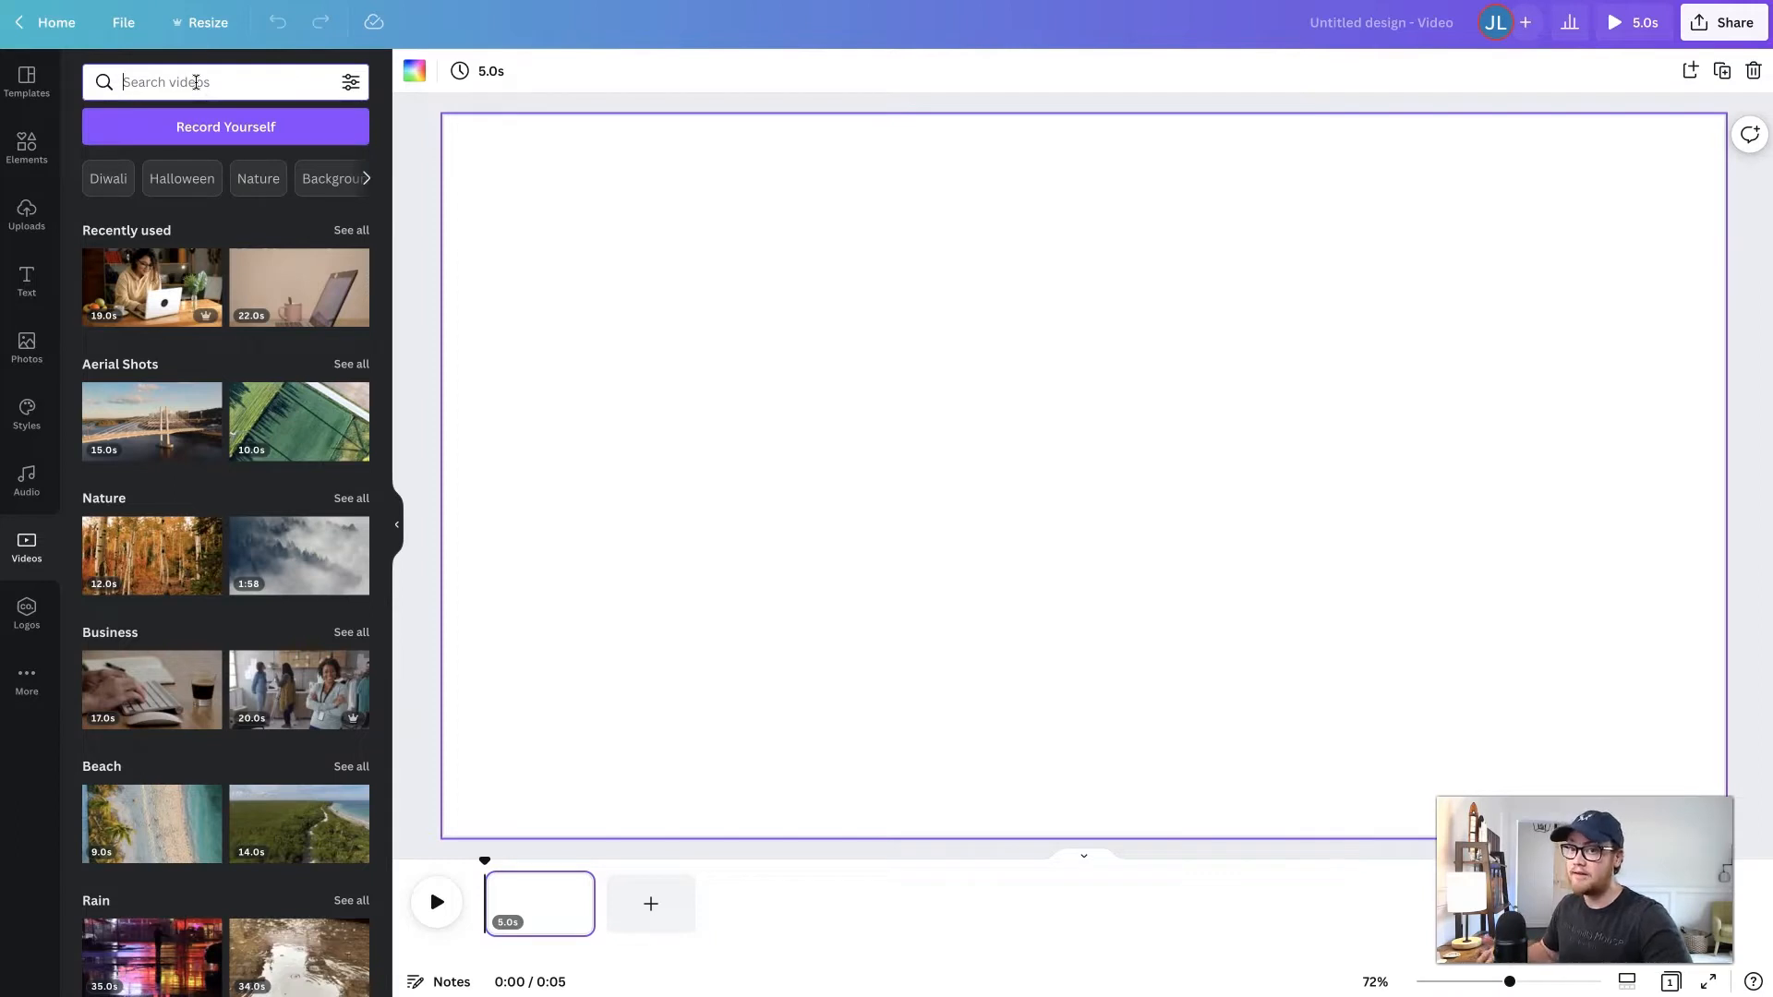
{"action": "type", "text": "handyman"}
{"action": "key", "text": "Return"}
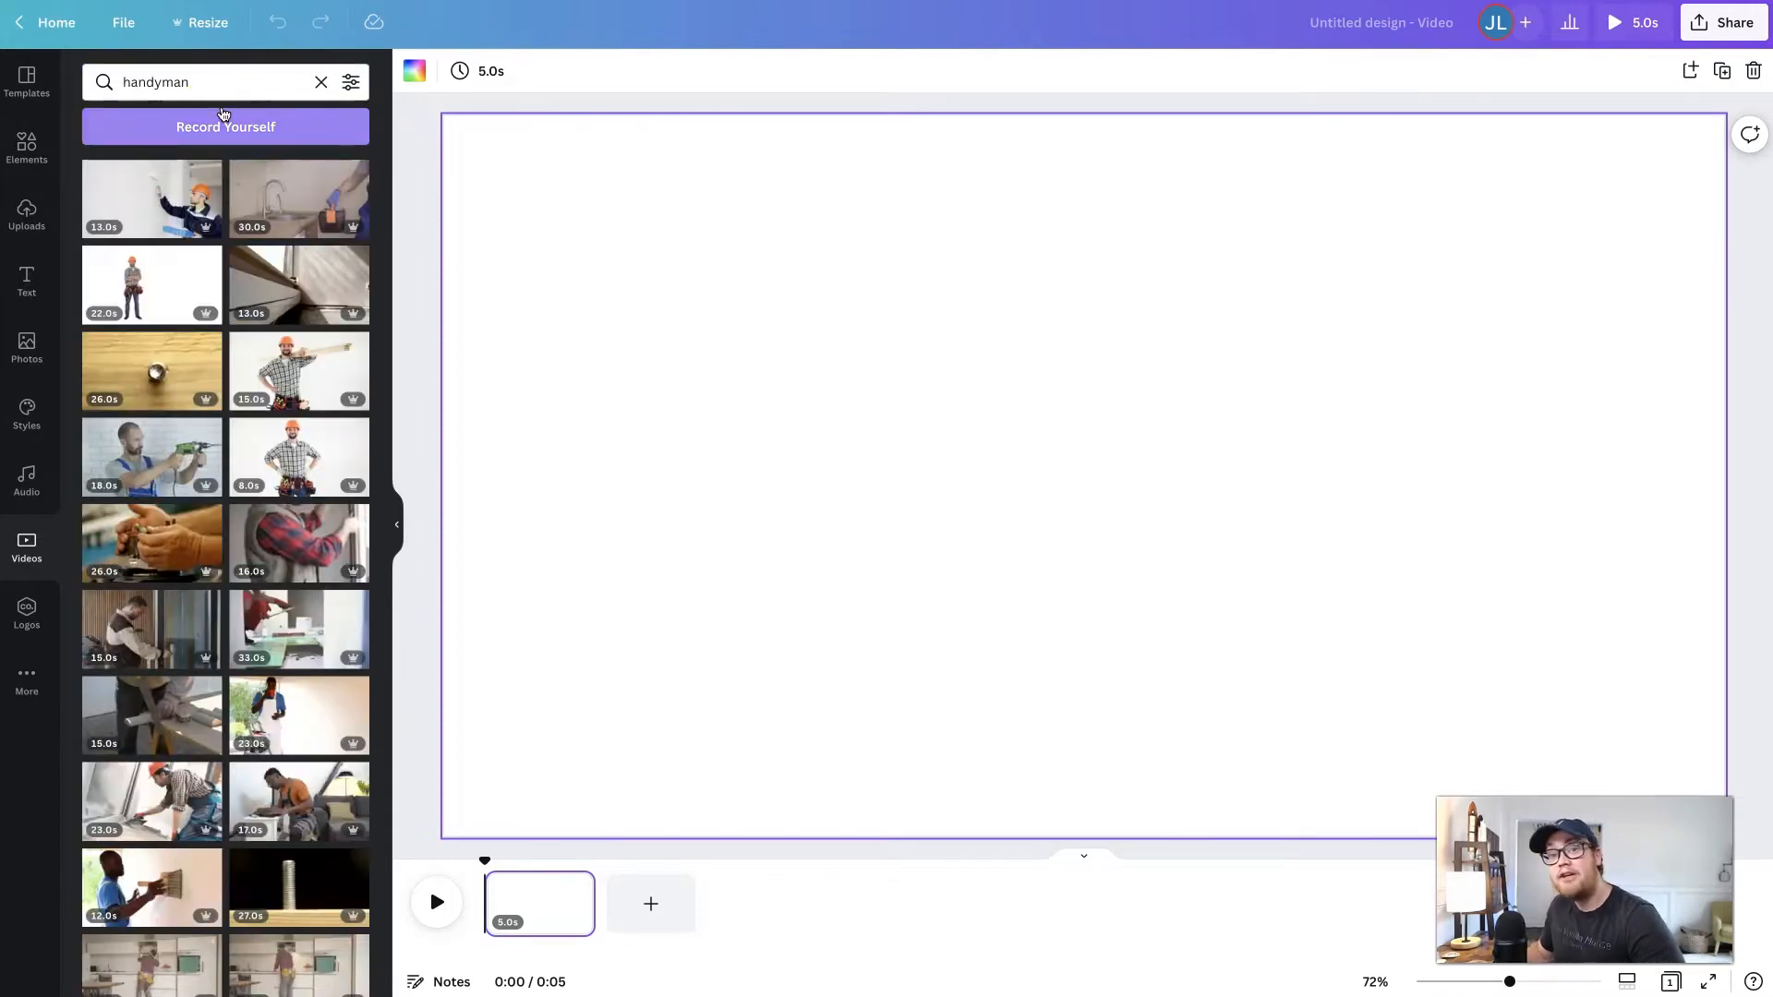
{"action": "scroll", "coordinate": [262, 273], "scroll_direction": "down", "scroll_amount": 1}
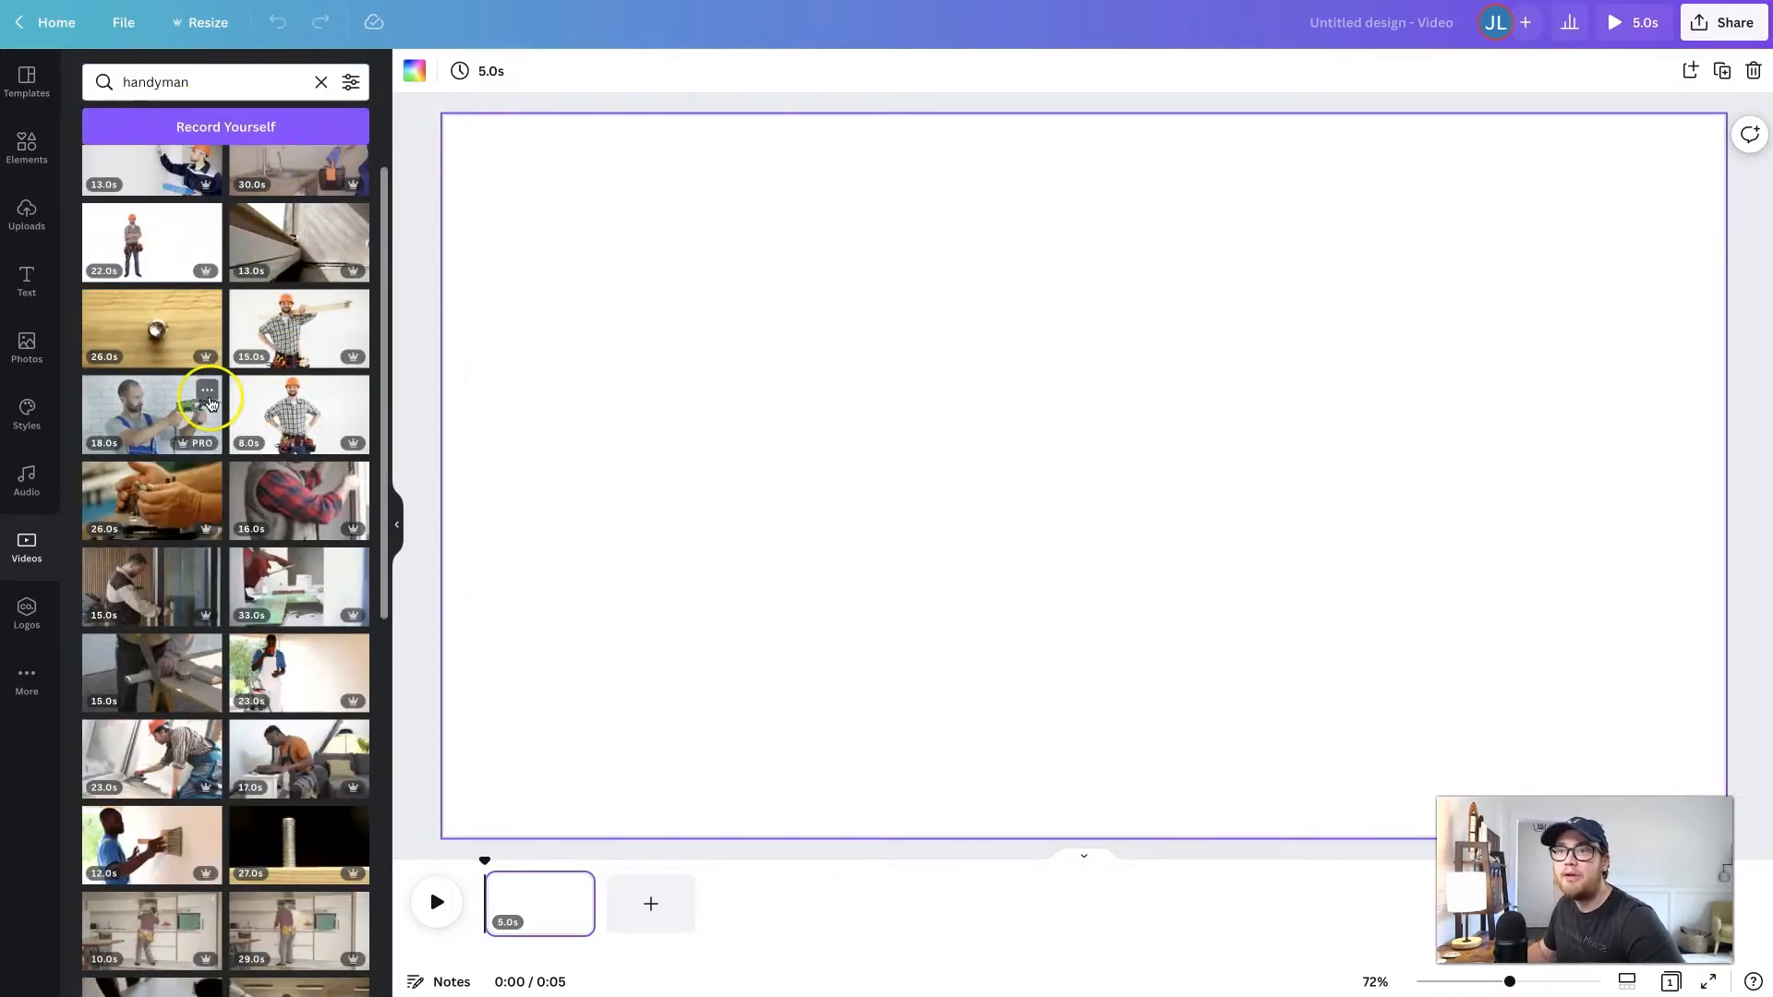
{"action": "scroll", "coordinate": [197, 434], "scroll_direction": "down", "scroll_amount": 3}
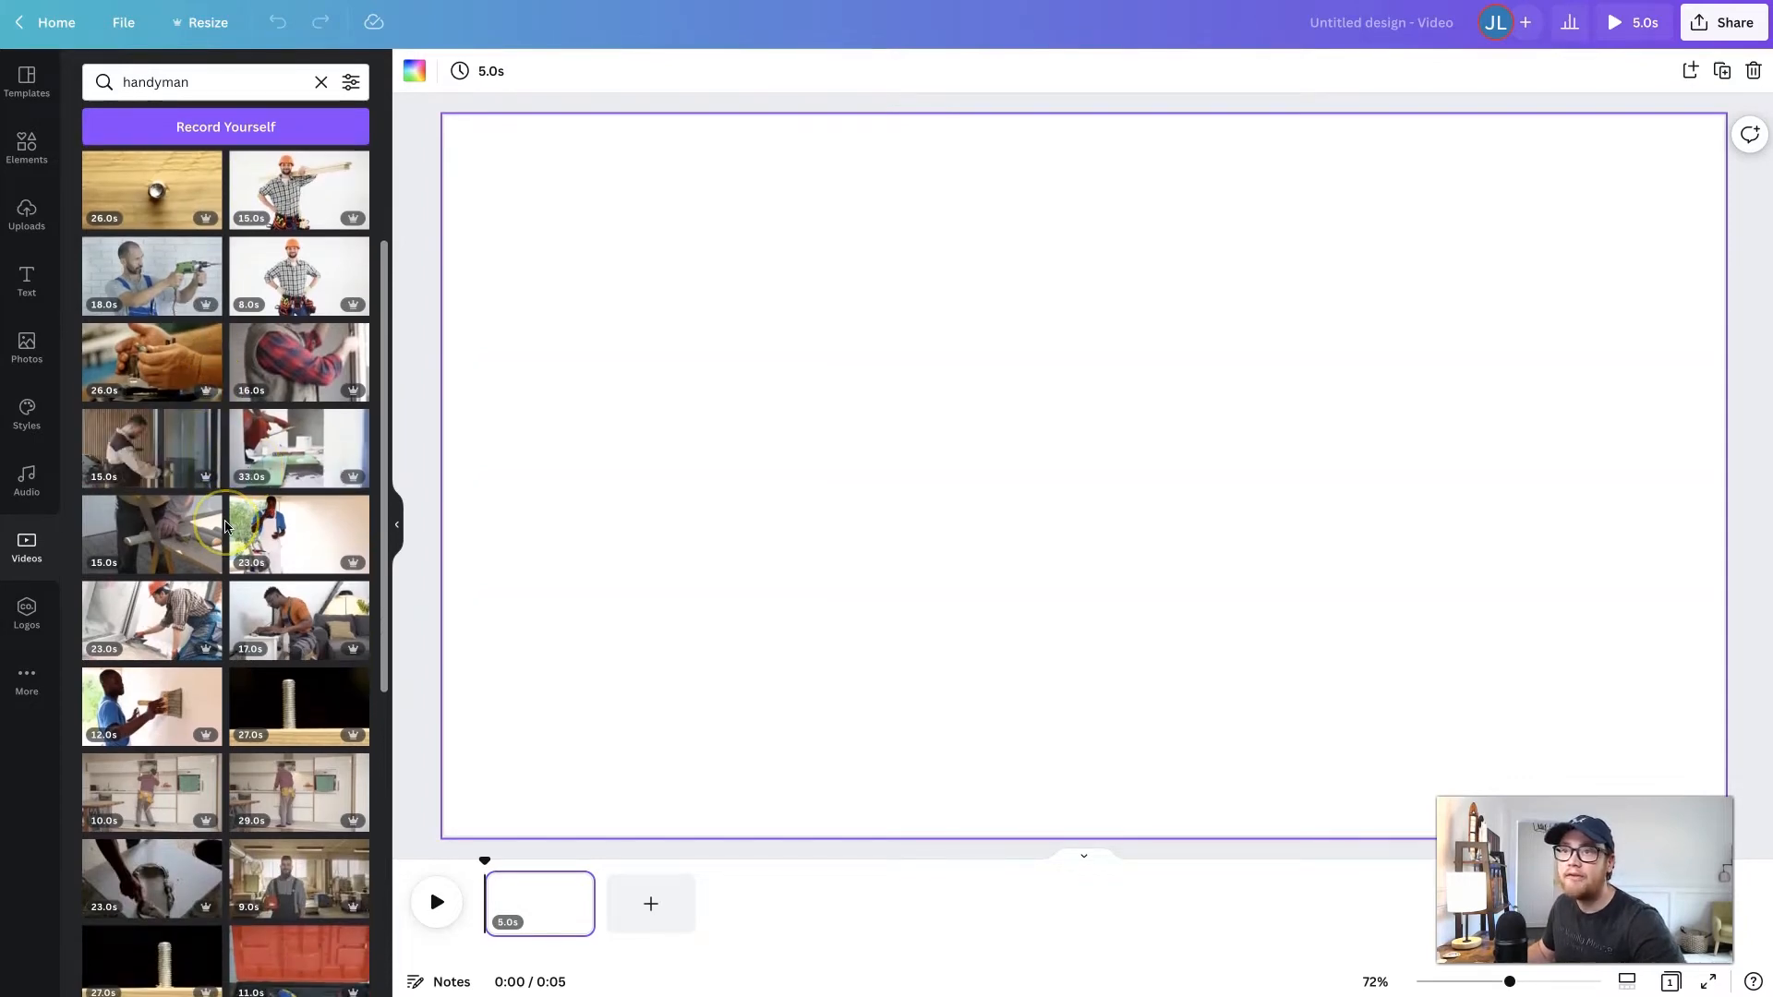
{"action": "scroll", "coordinate": [224, 526], "scroll_direction": "down", "scroll_amount": 2}
{"action": "scroll", "coordinate": [225, 526], "scroll_direction": "down", "scroll_amount": 3}
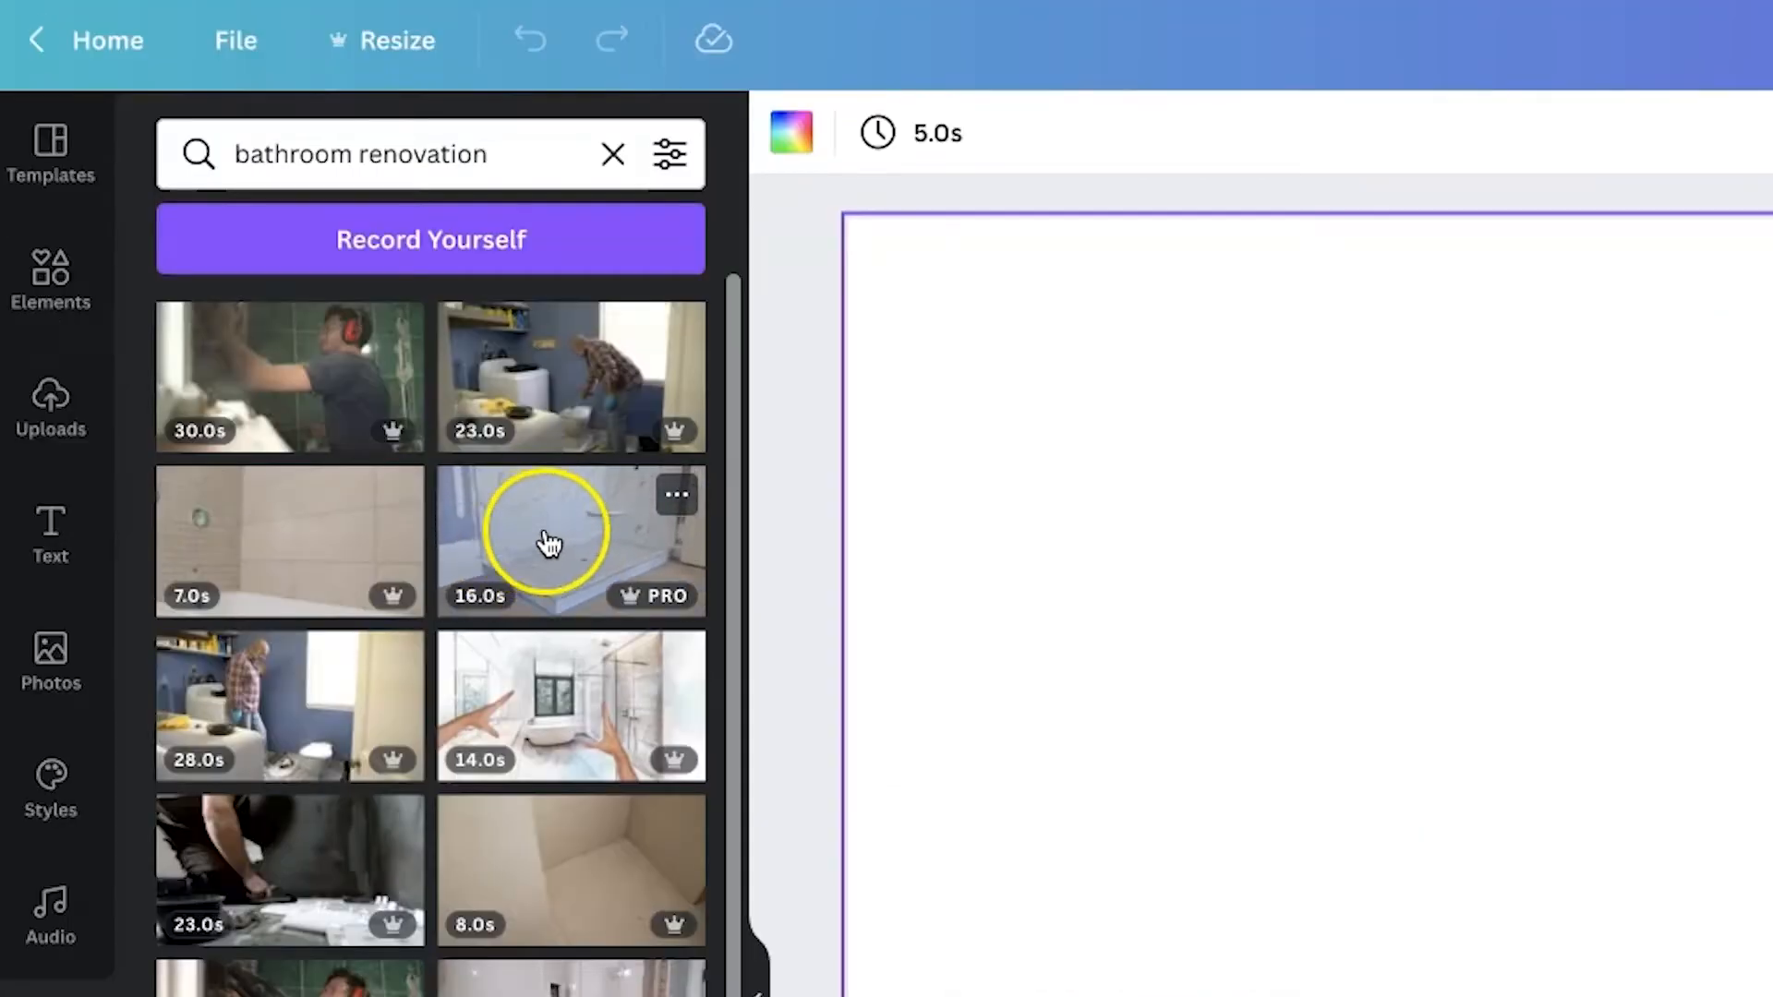
Add the 16-second tiled-shower clip from the "bathroom renovation" videos and enlarge it to fill the whole page.
{"action": "left_click", "coordinate": [555, 552]}
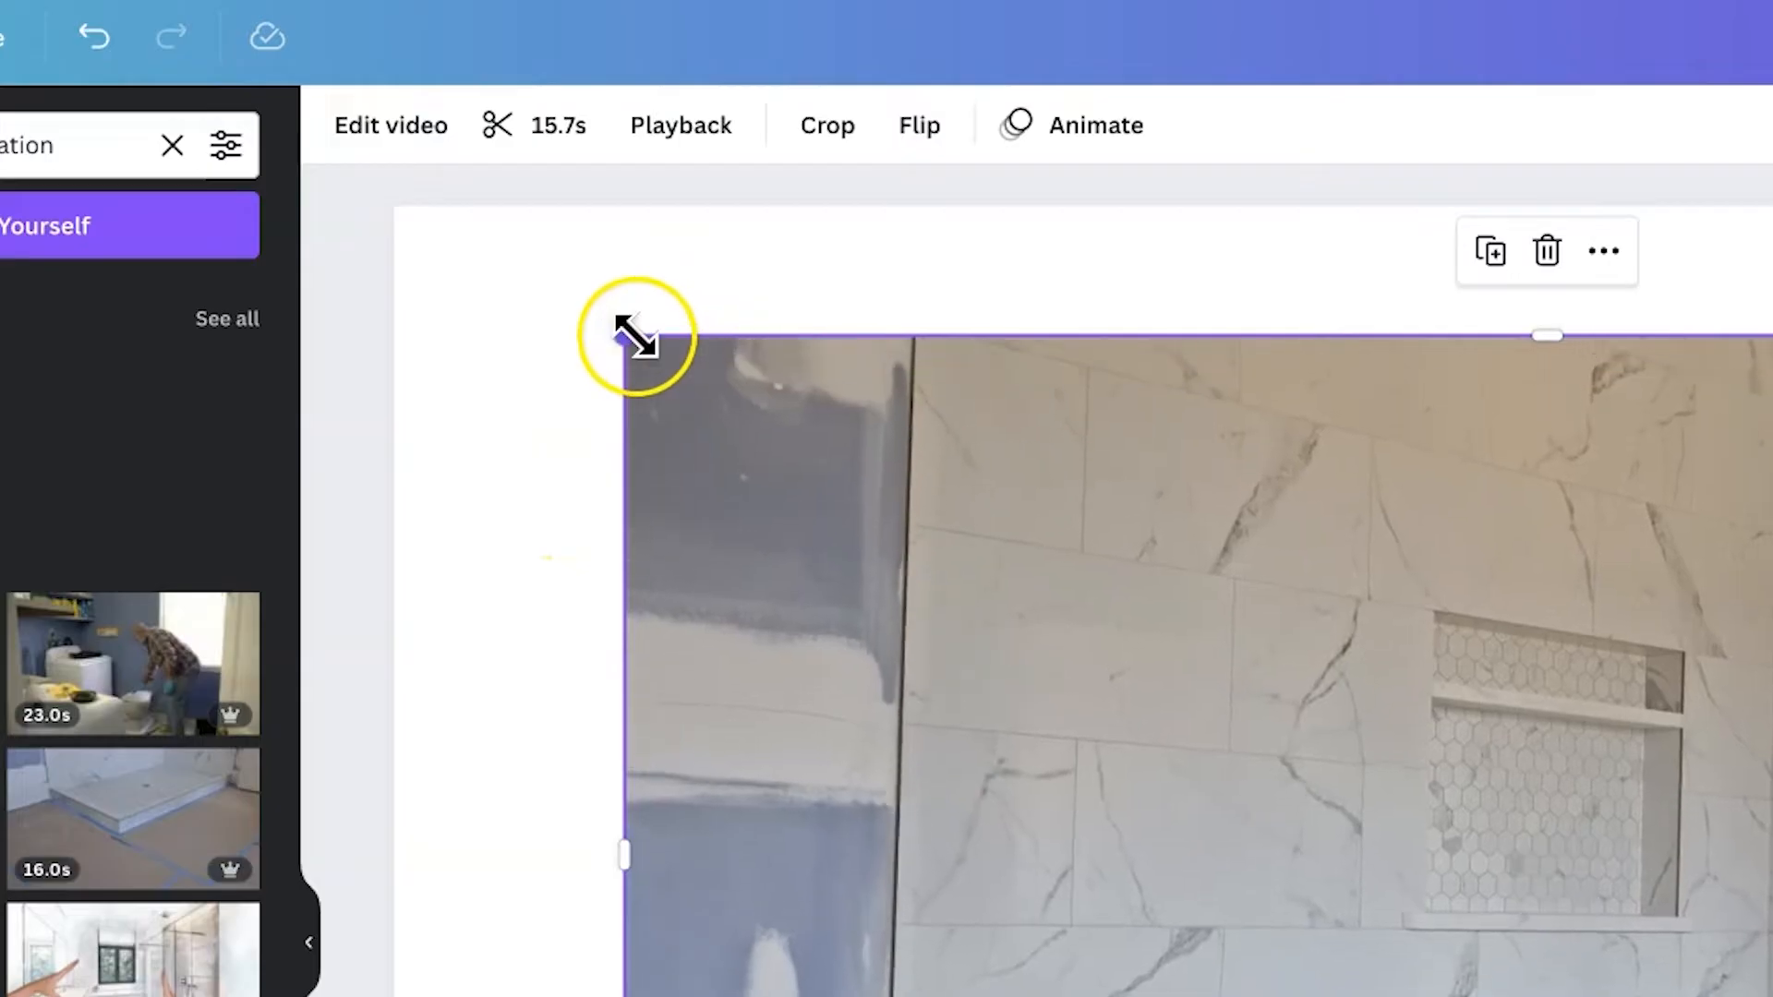
{"action": "left_click_drag", "start_coordinate": [619, 330], "coordinate": [386, 218]}
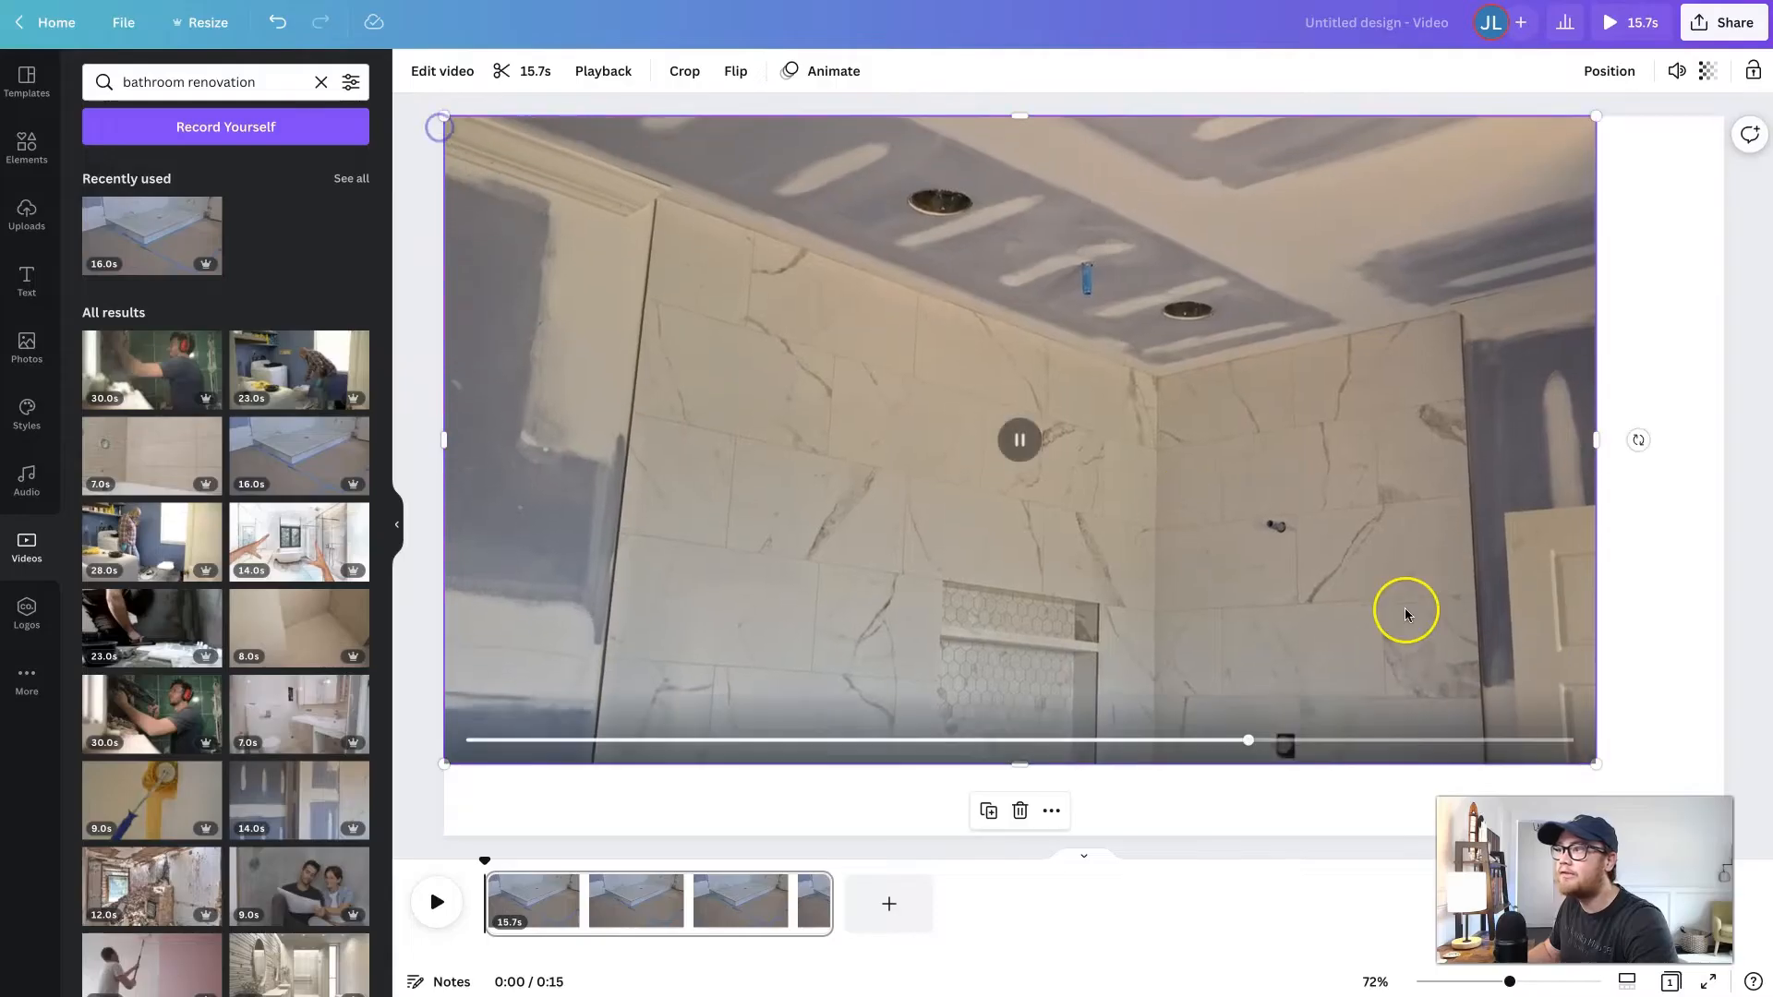
{"action": "left_click_drag", "start_coordinate": [1595, 765], "coordinate": [1723, 836]}
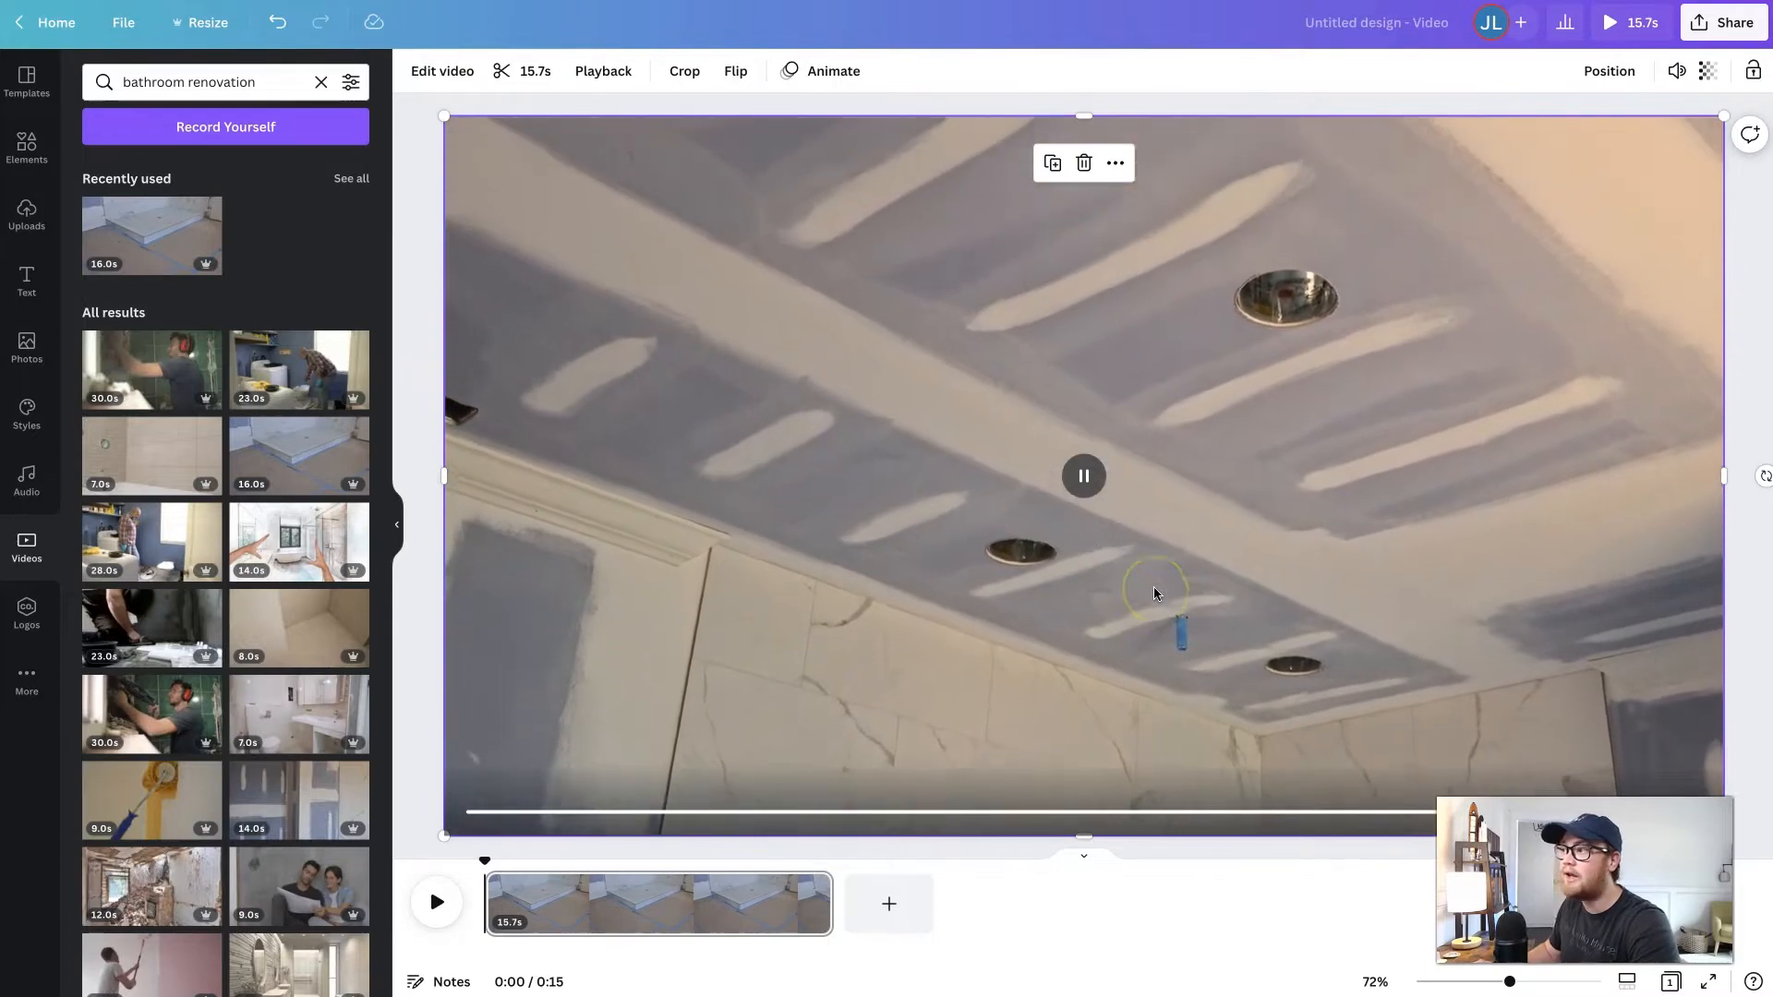
{"action": "left_click", "coordinate": [1154, 592]}
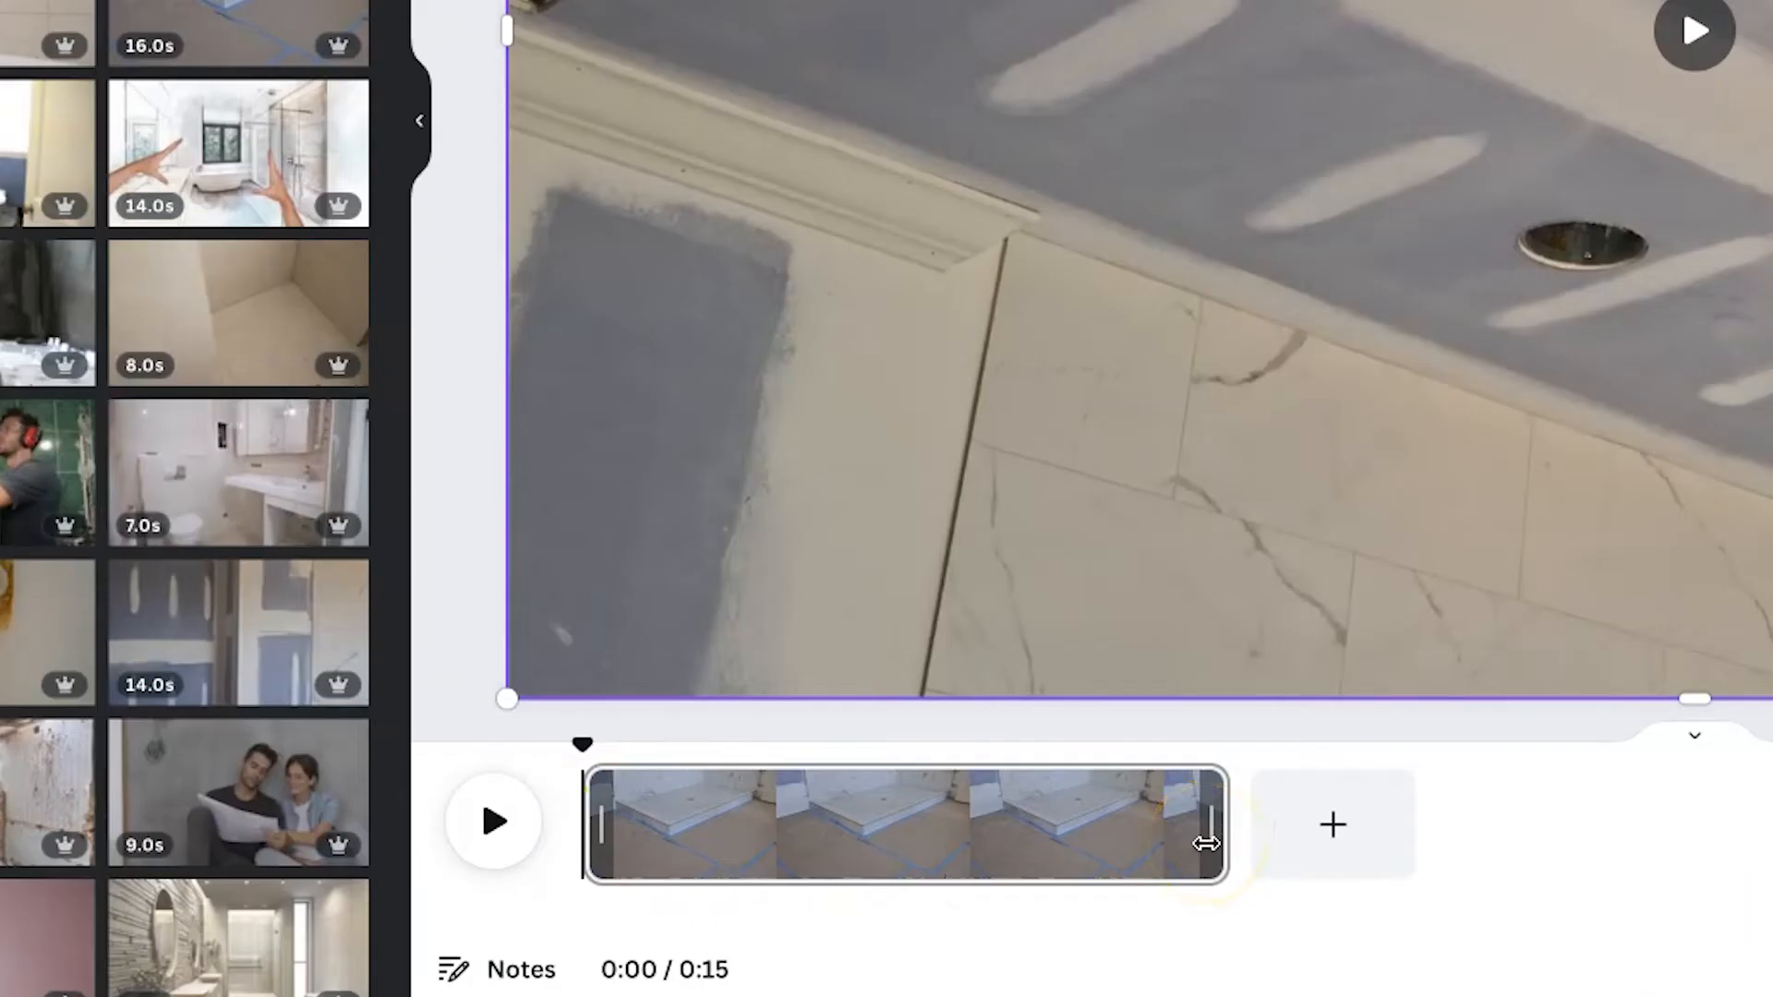
Trim the shower clip from both ends to a duration of 4.0 seconds.
{"action": "left_click_drag", "start_coordinate": [1202, 839], "coordinate": [978, 830]}
{"action": "left_click_drag", "start_coordinate": [594, 831], "coordinate": [713, 831]}
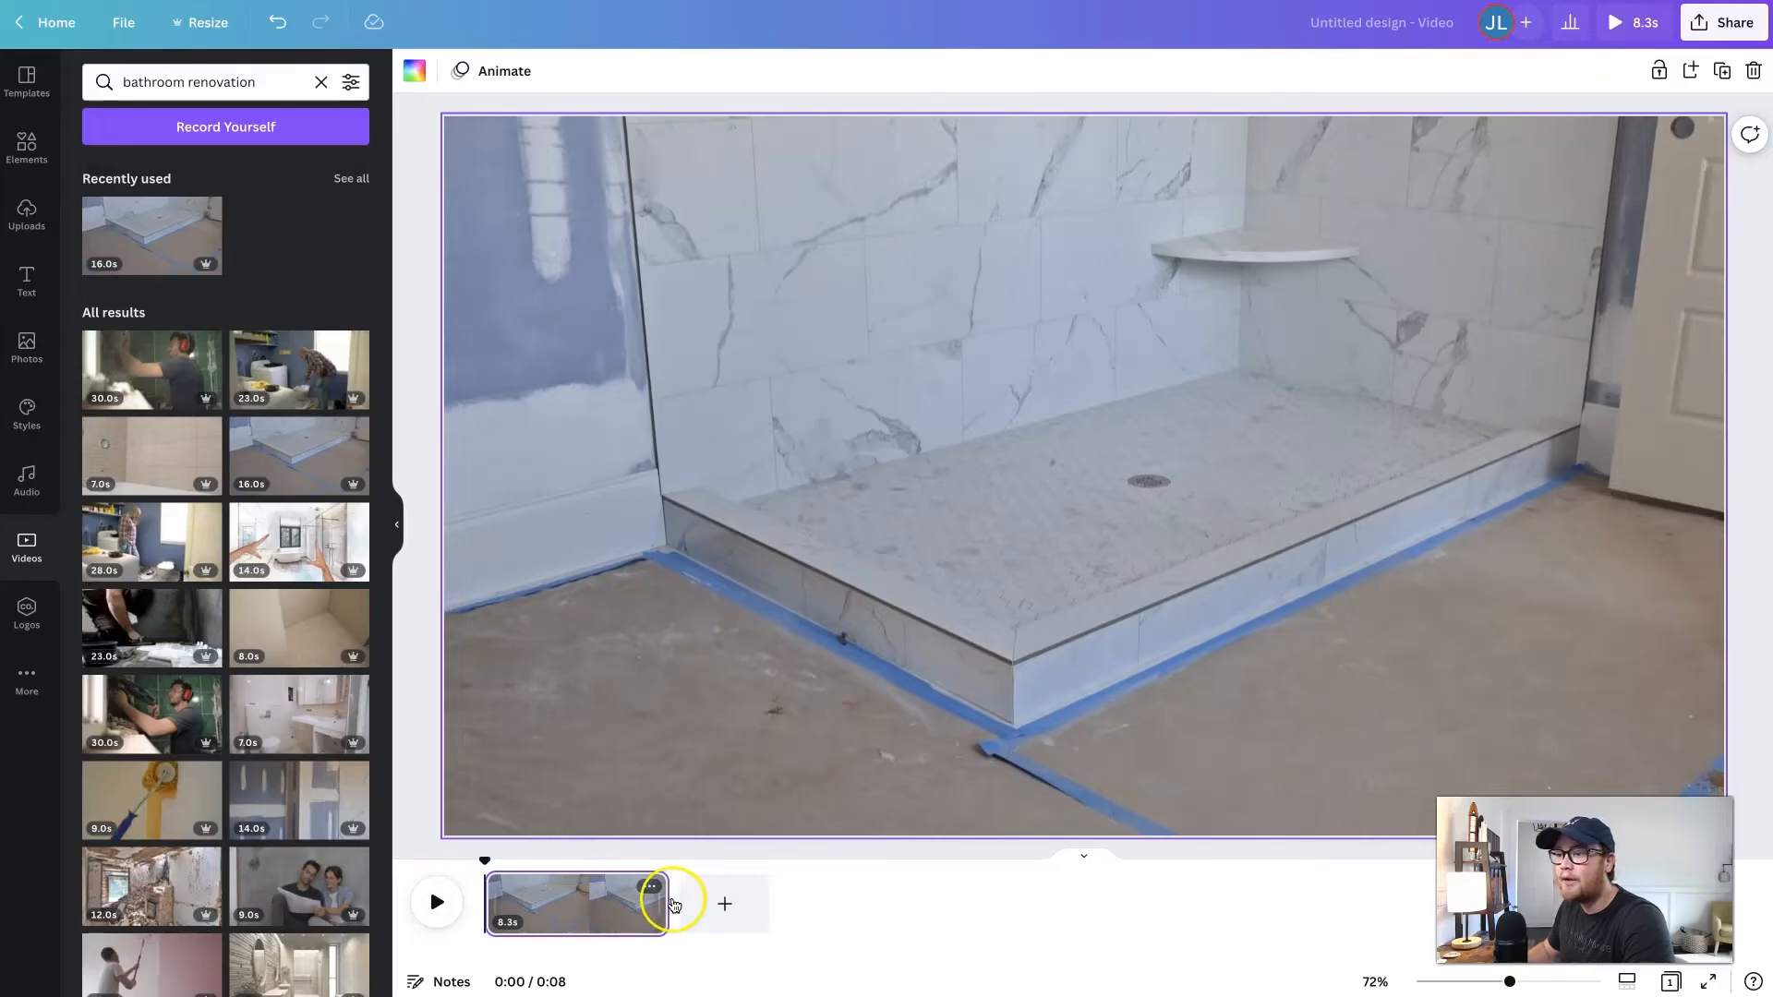
{"action": "left_click_drag", "start_coordinate": [664, 903], "coordinate": [570, 903]}
Check different moments of the trimmed shower clip in the timeline.
{"action": "left_click", "coordinate": [517, 908]}
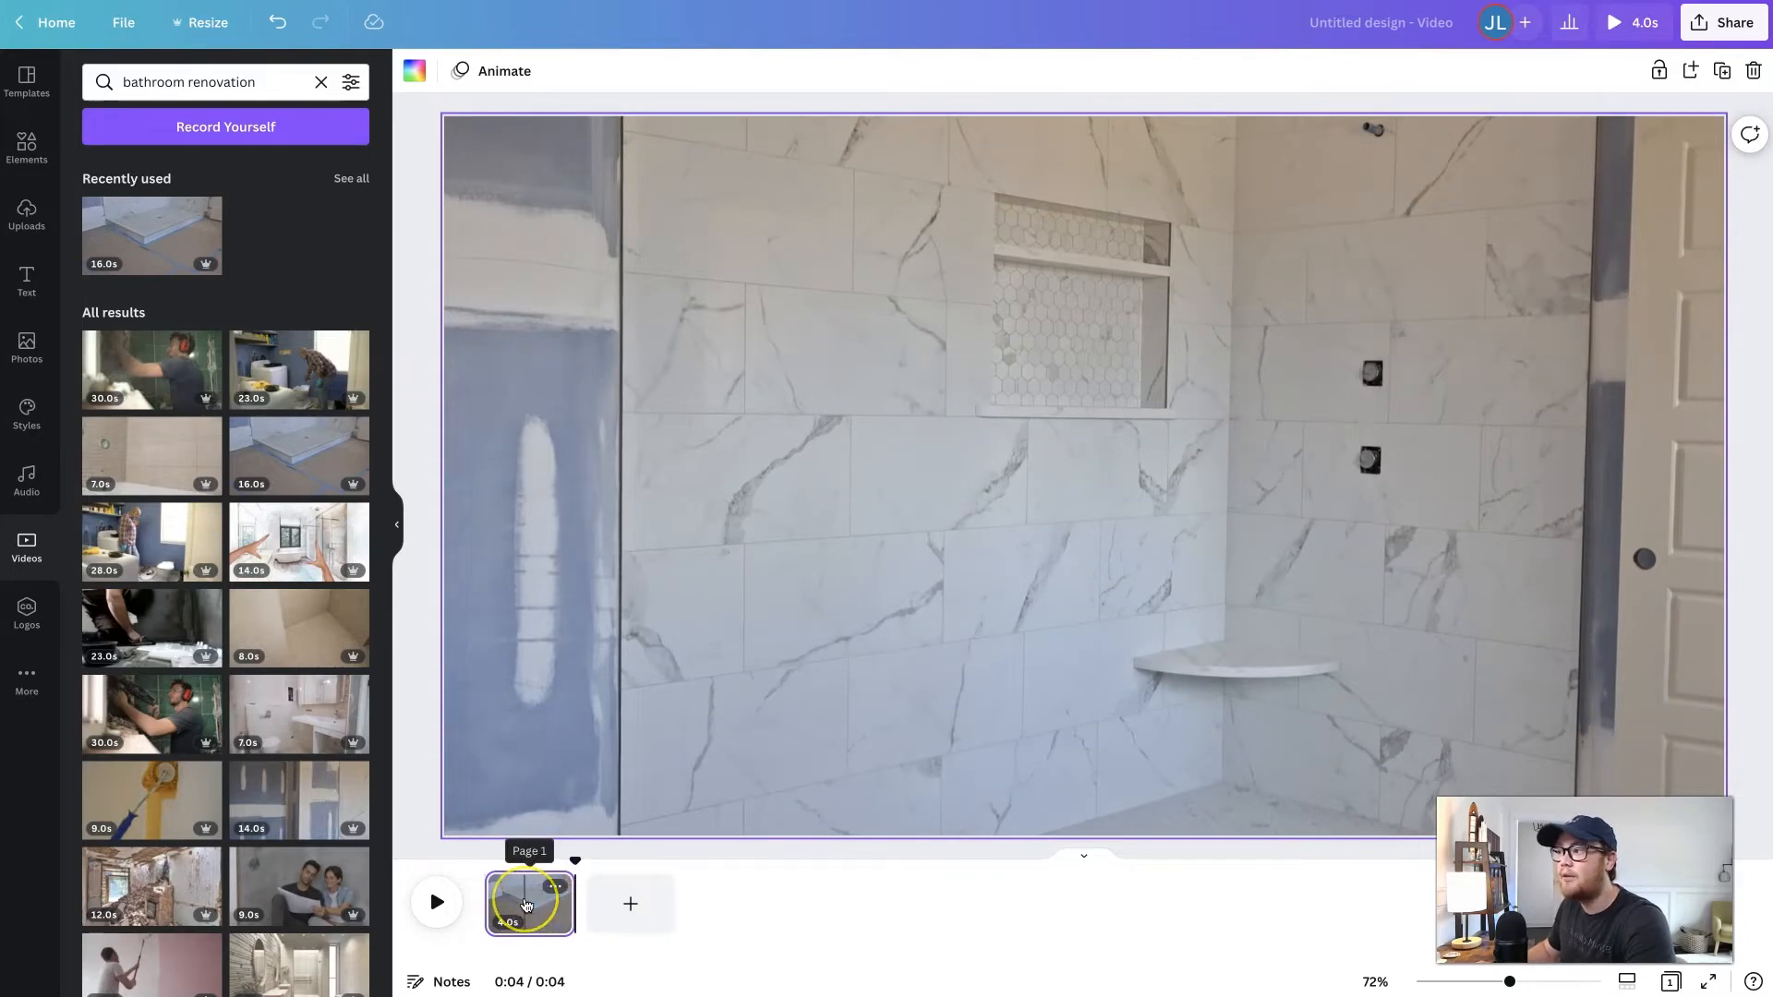
{"action": "left_click", "coordinate": [531, 905]}
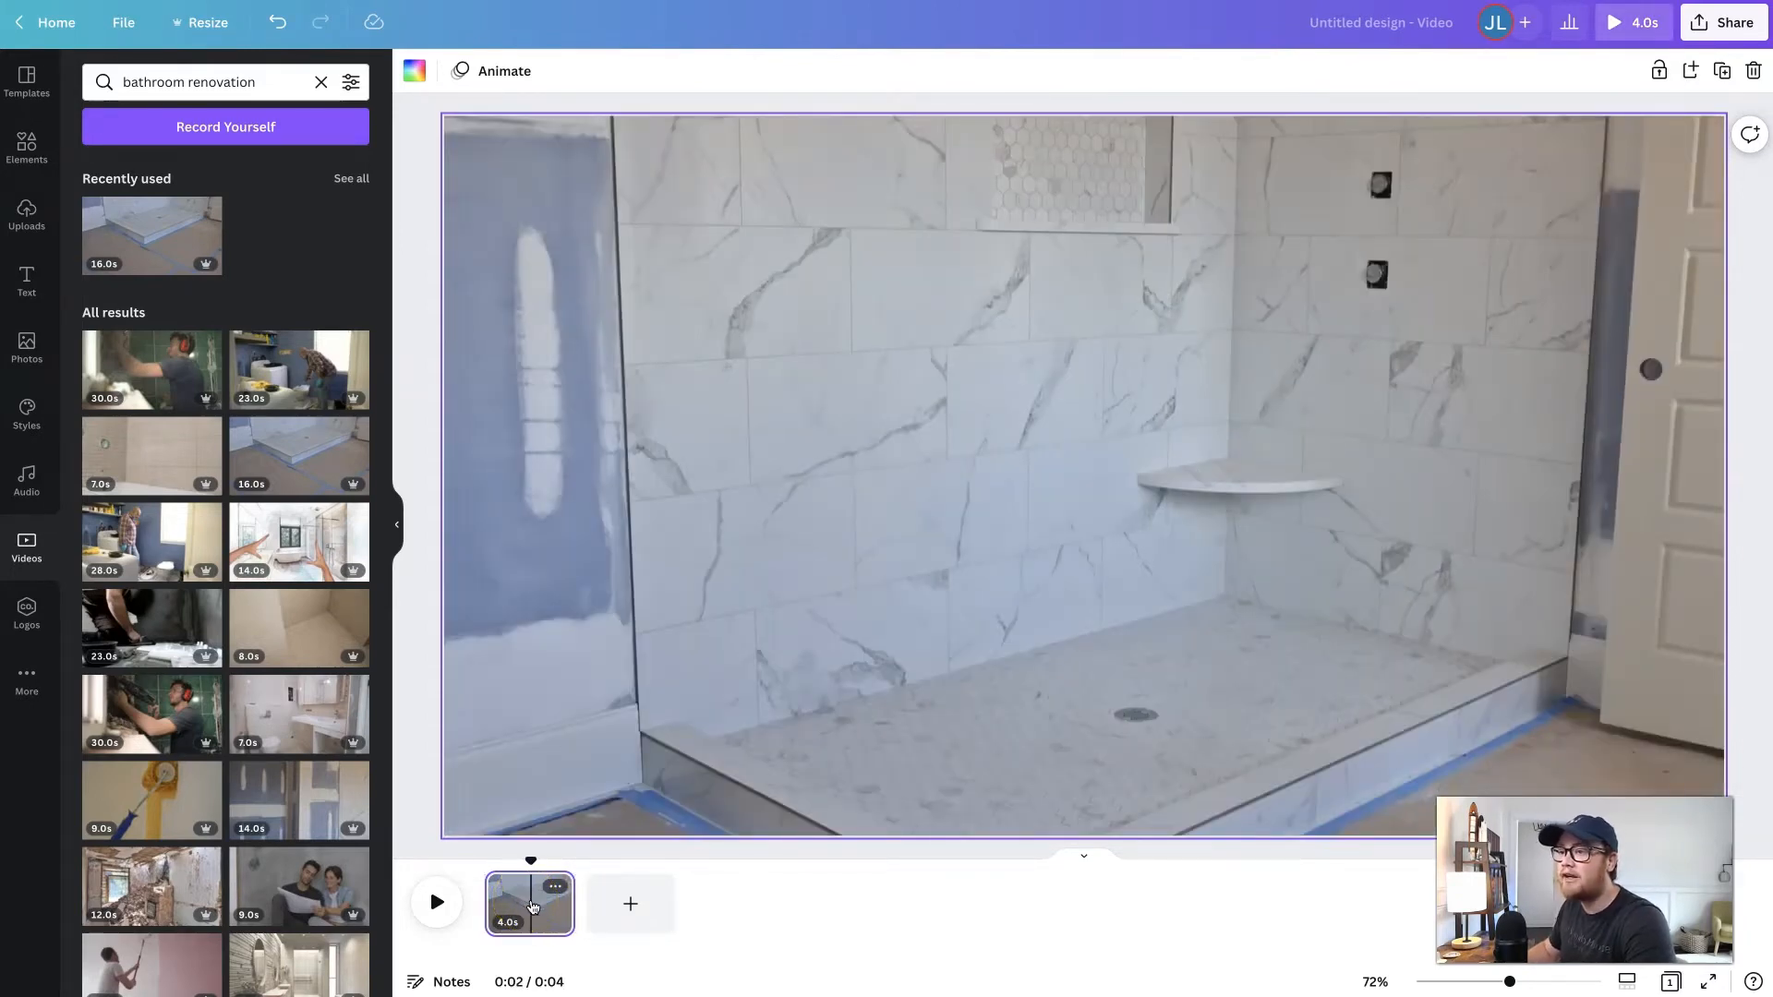
{"action": "right_click", "coordinate": [532, 906]}
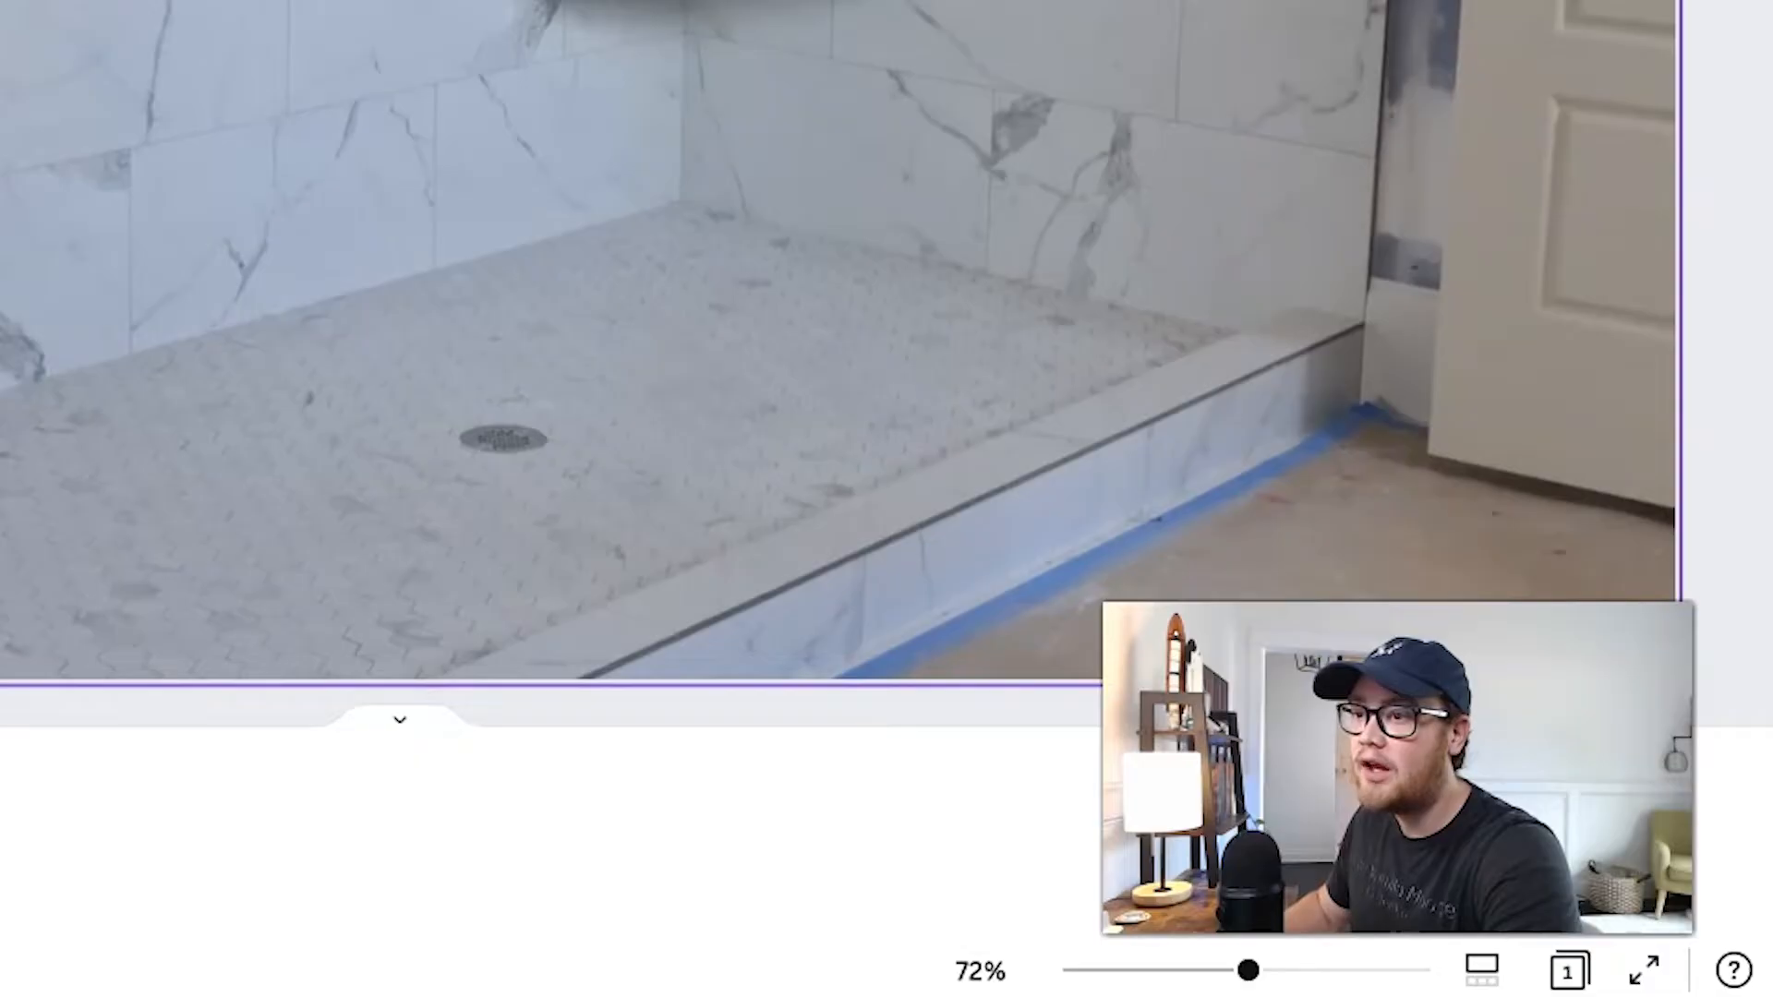
{"action": "left_click", "coordinate": [533, 916]}
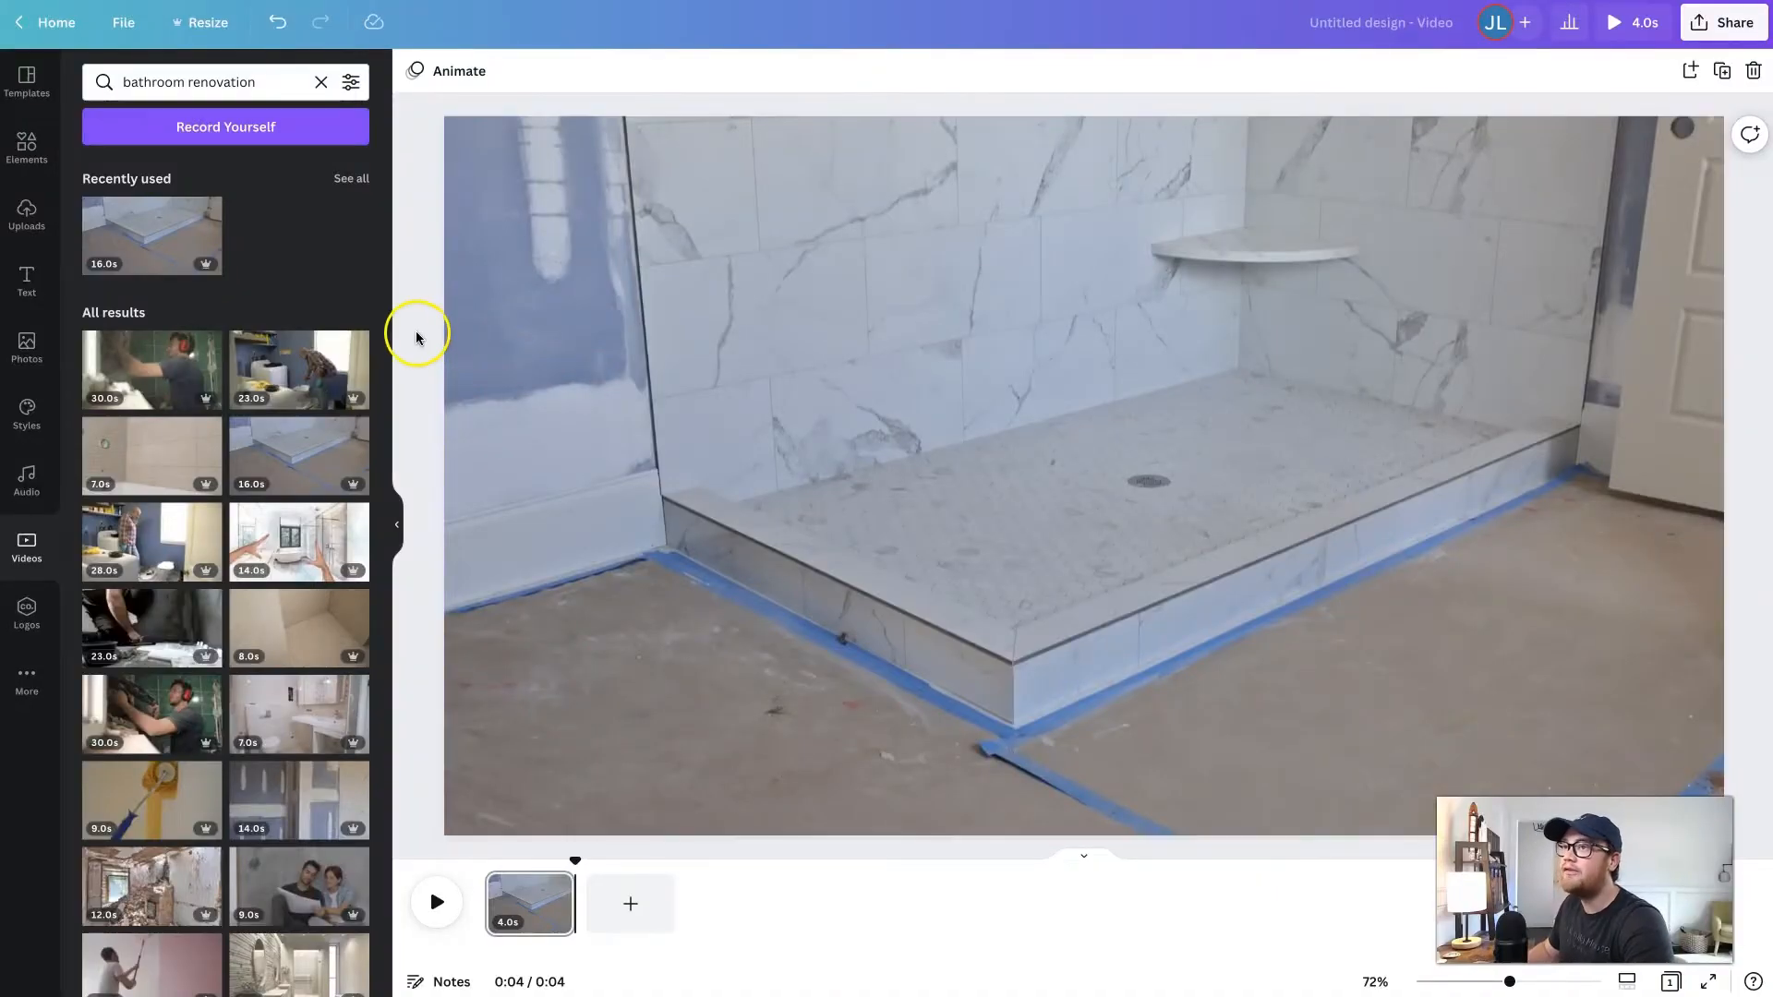
Adjust the light of the shower clip by setting its brightness to 54.
{"action": "left_click", "coordinate": [617, 308]}
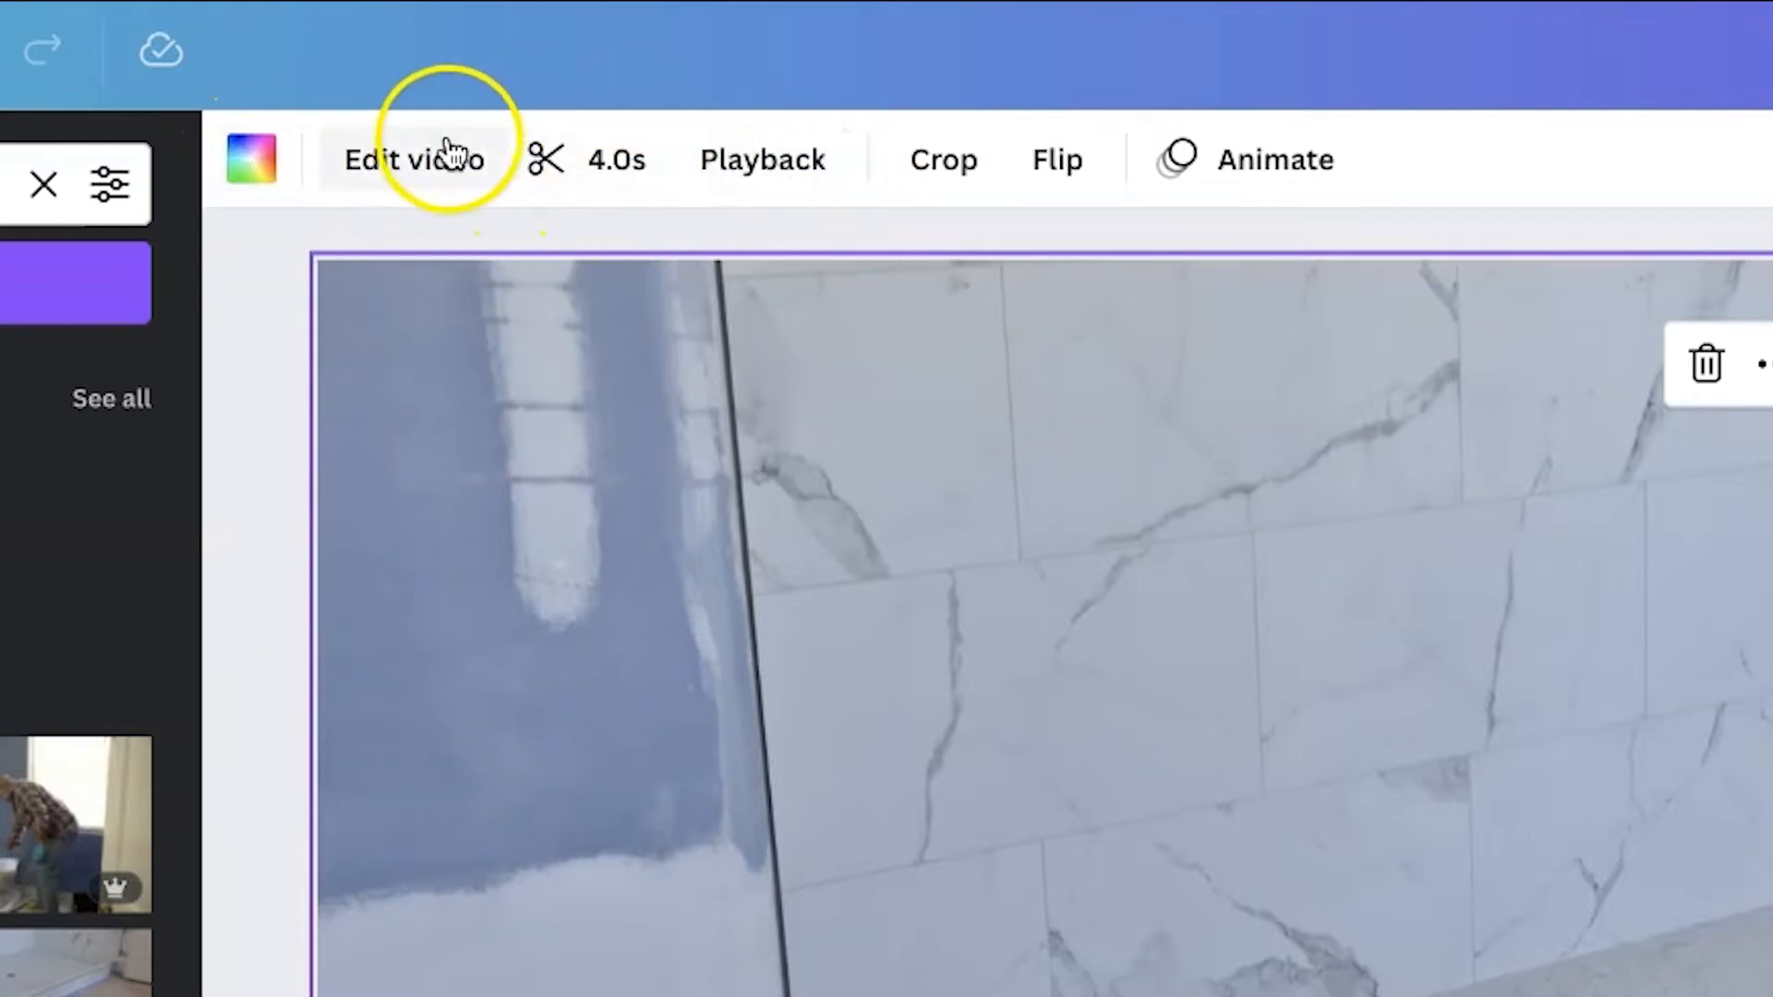
{"action": "left_click", "coordinate": [417, 162]}
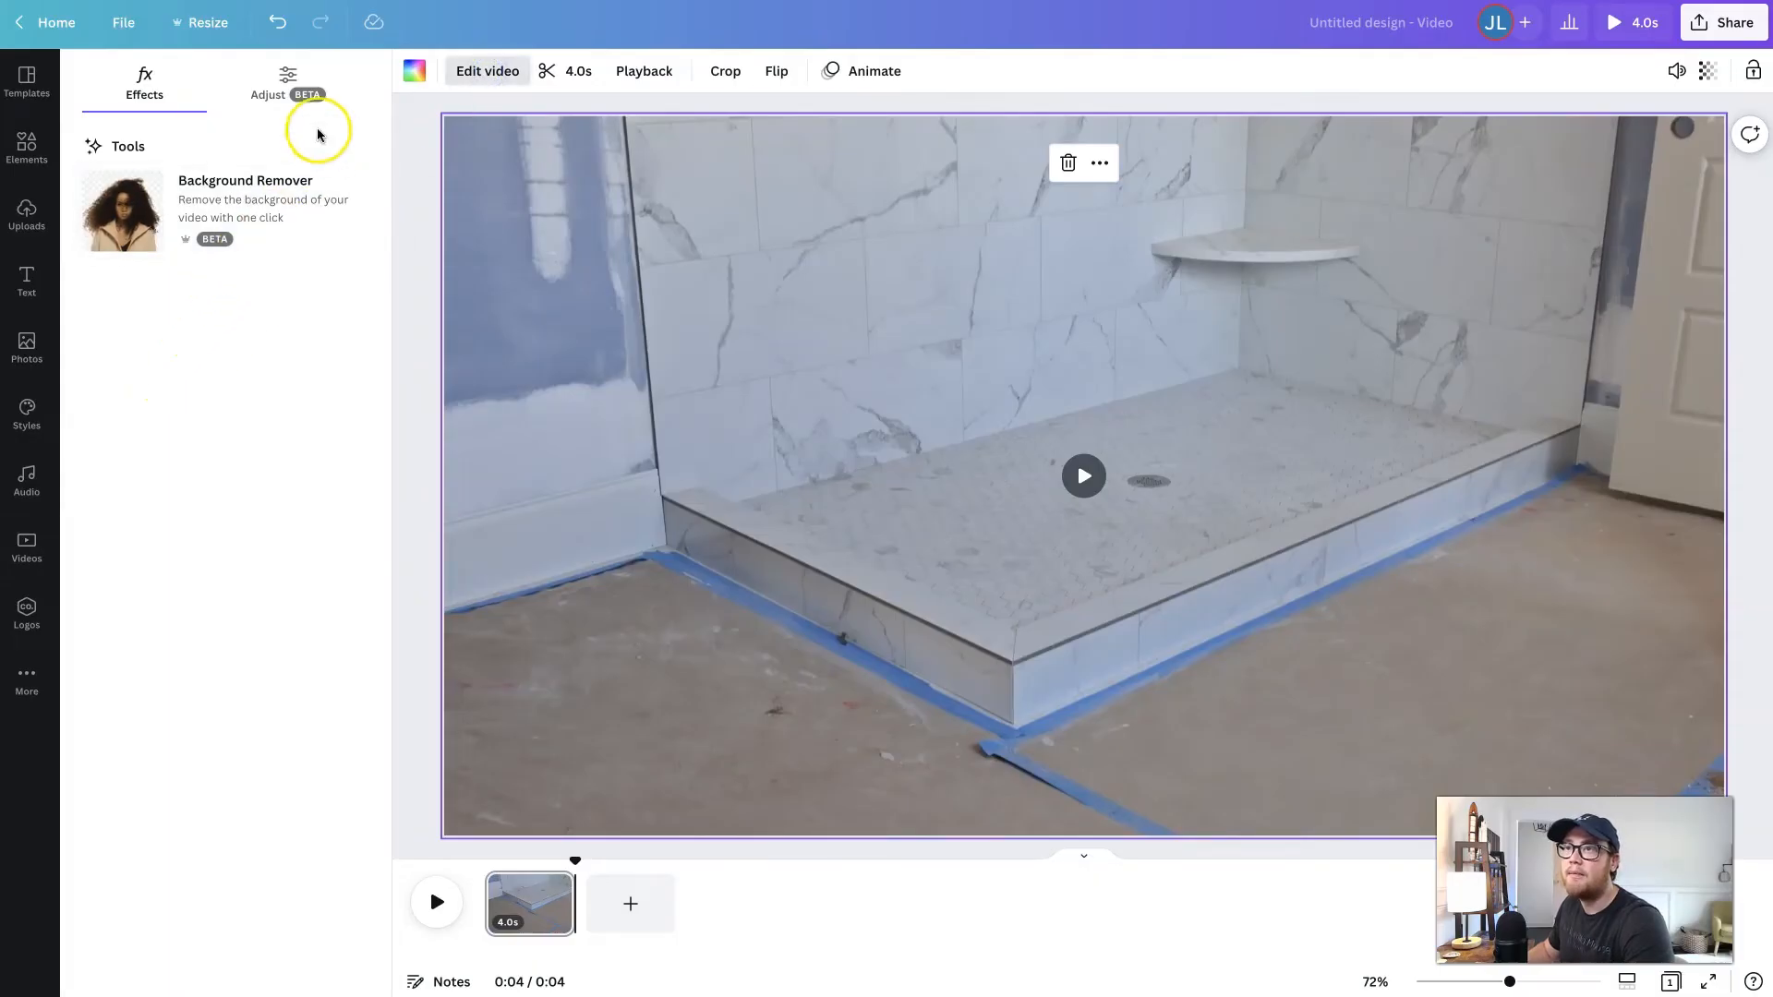
{"action": "left_click", "coordinate": [289, 87]}
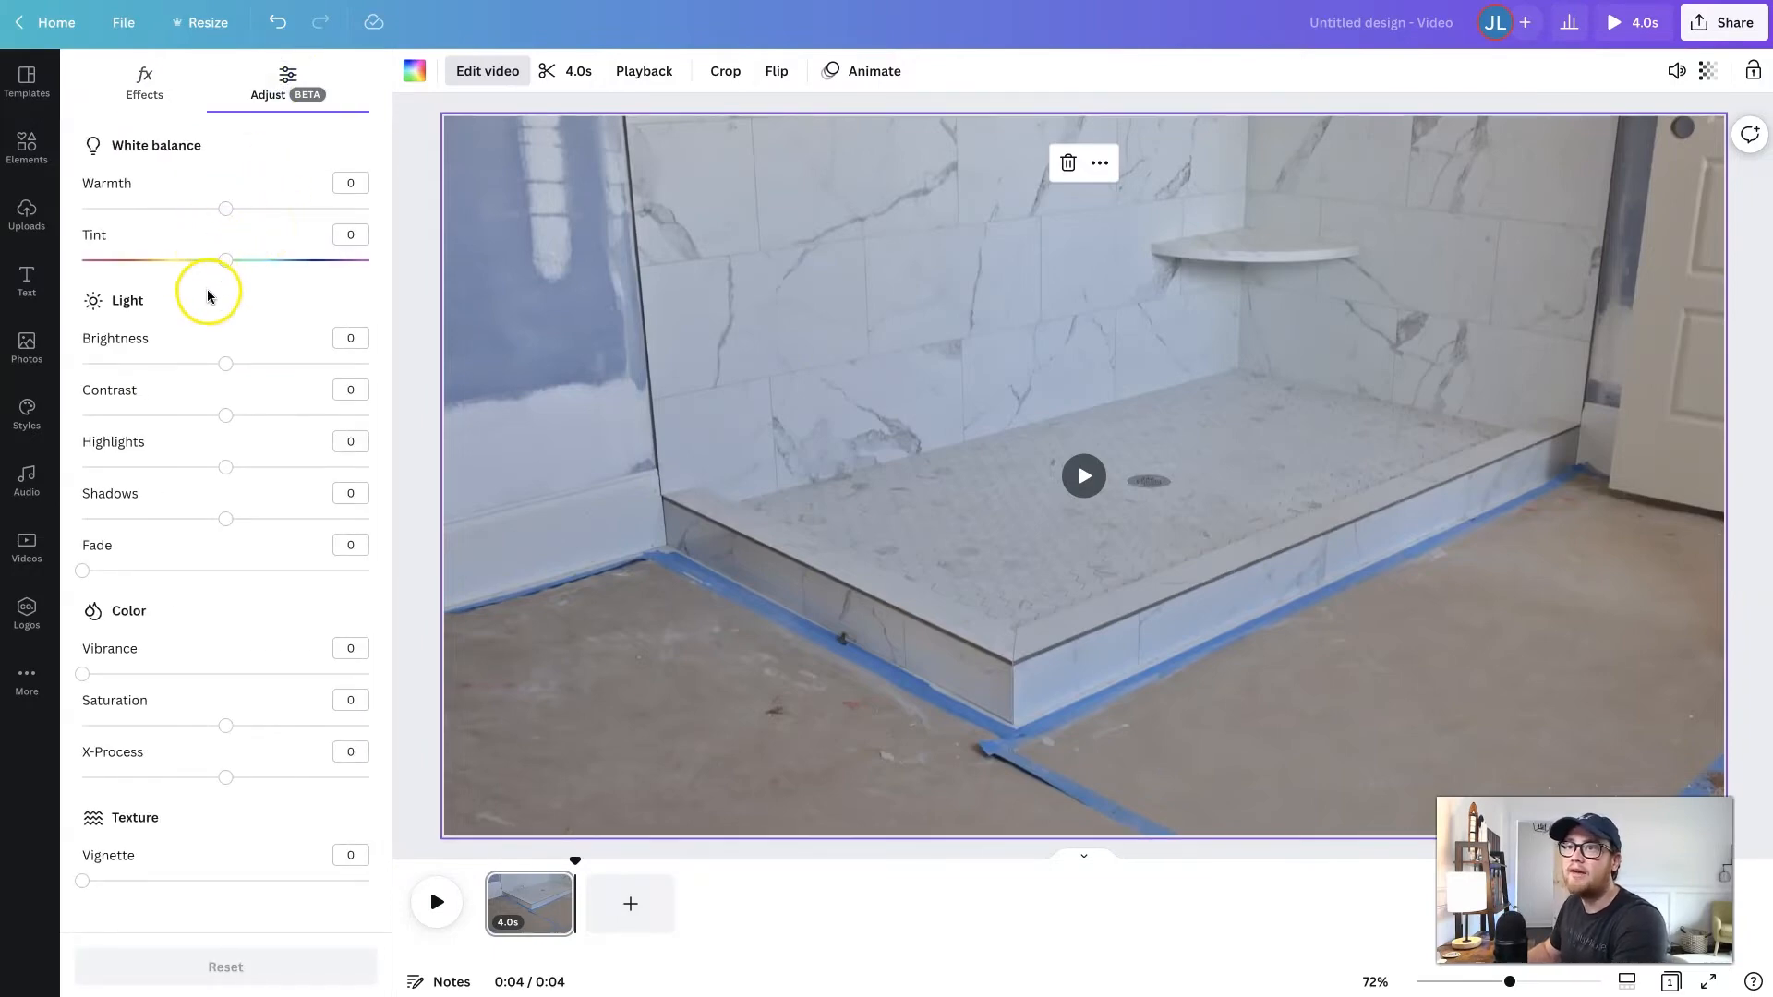
{"action": "left_click_drag", "start_coordinate": [184, 366], "coordinate": [157, 363]}
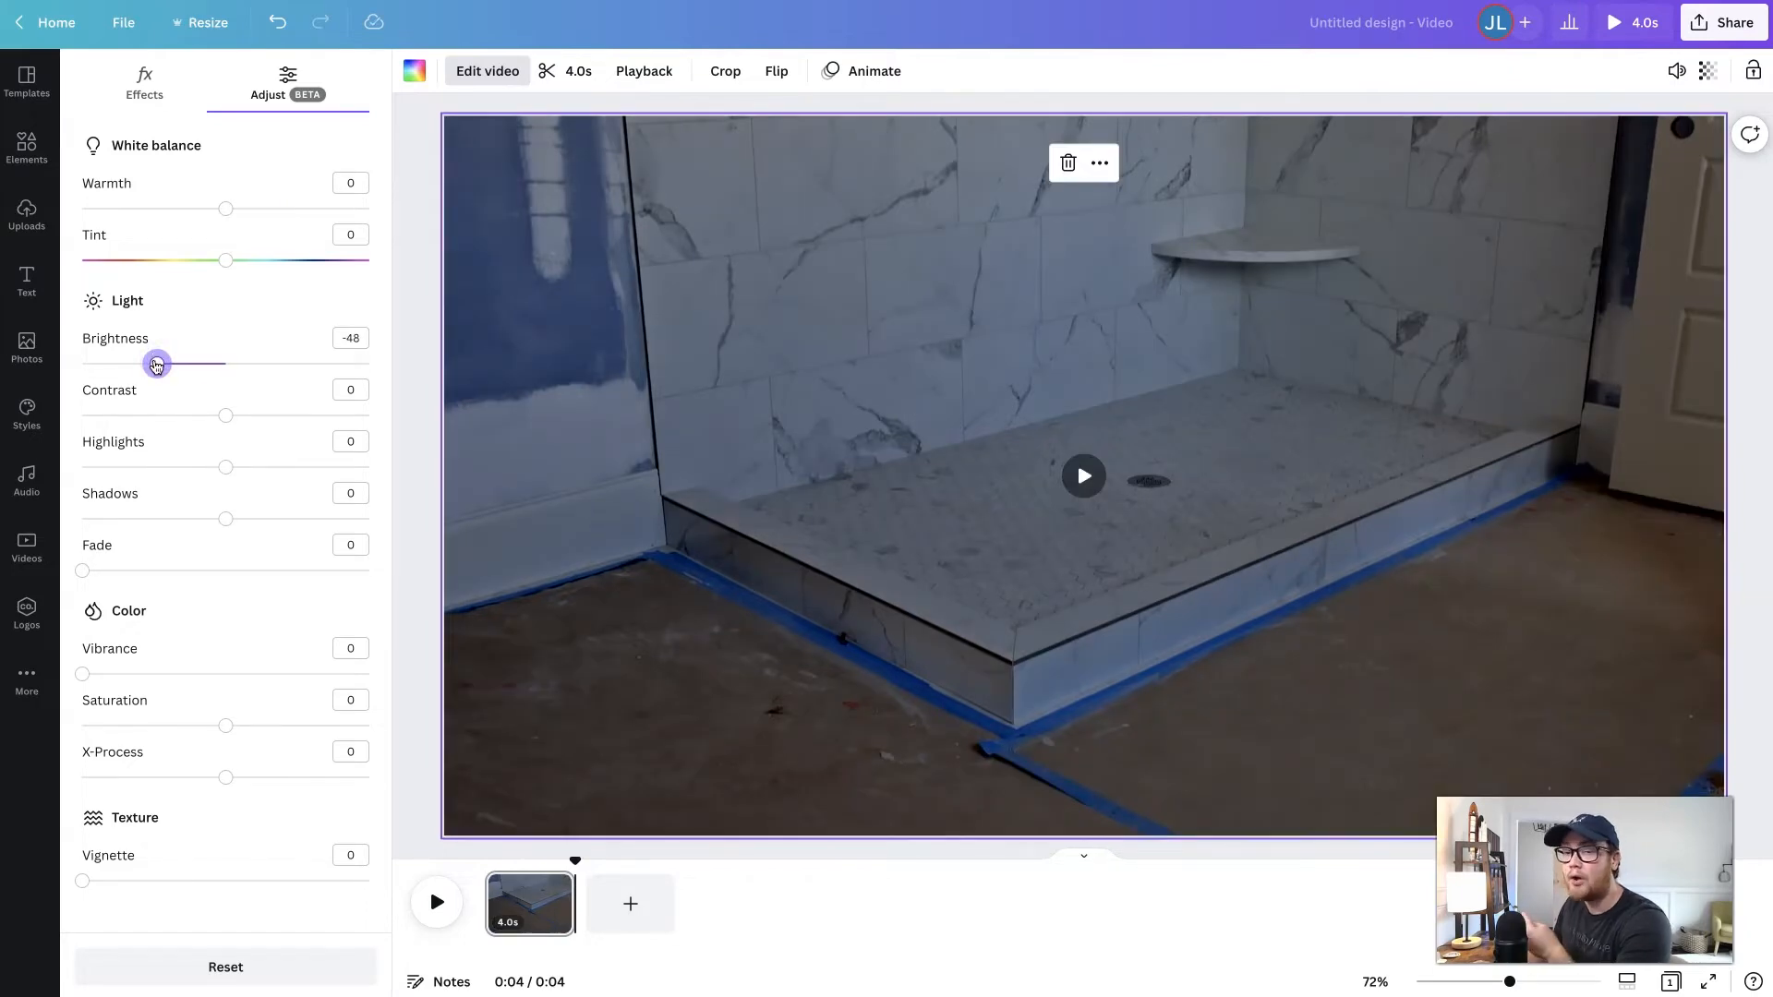
{"action": "left_click_drag", "start_coordinate": [170, 368], "coordinate": [306, 371]}
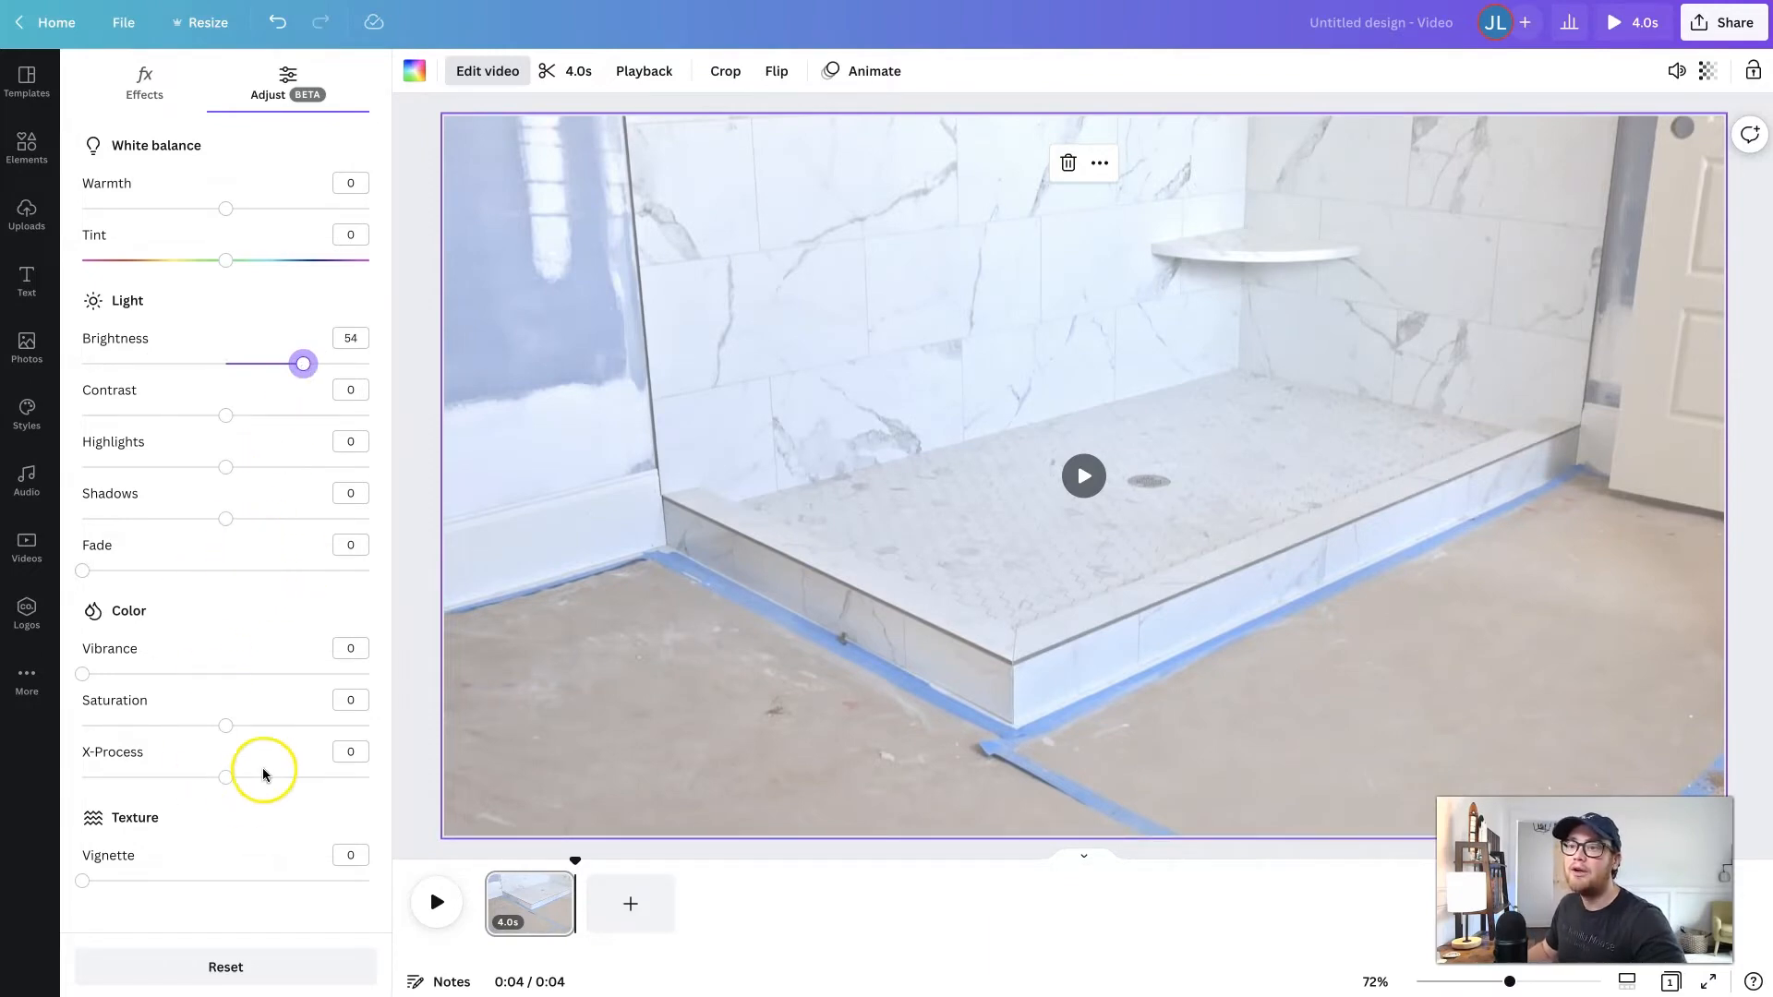
{"action": "left_click", "coordinate": [484, 75]}
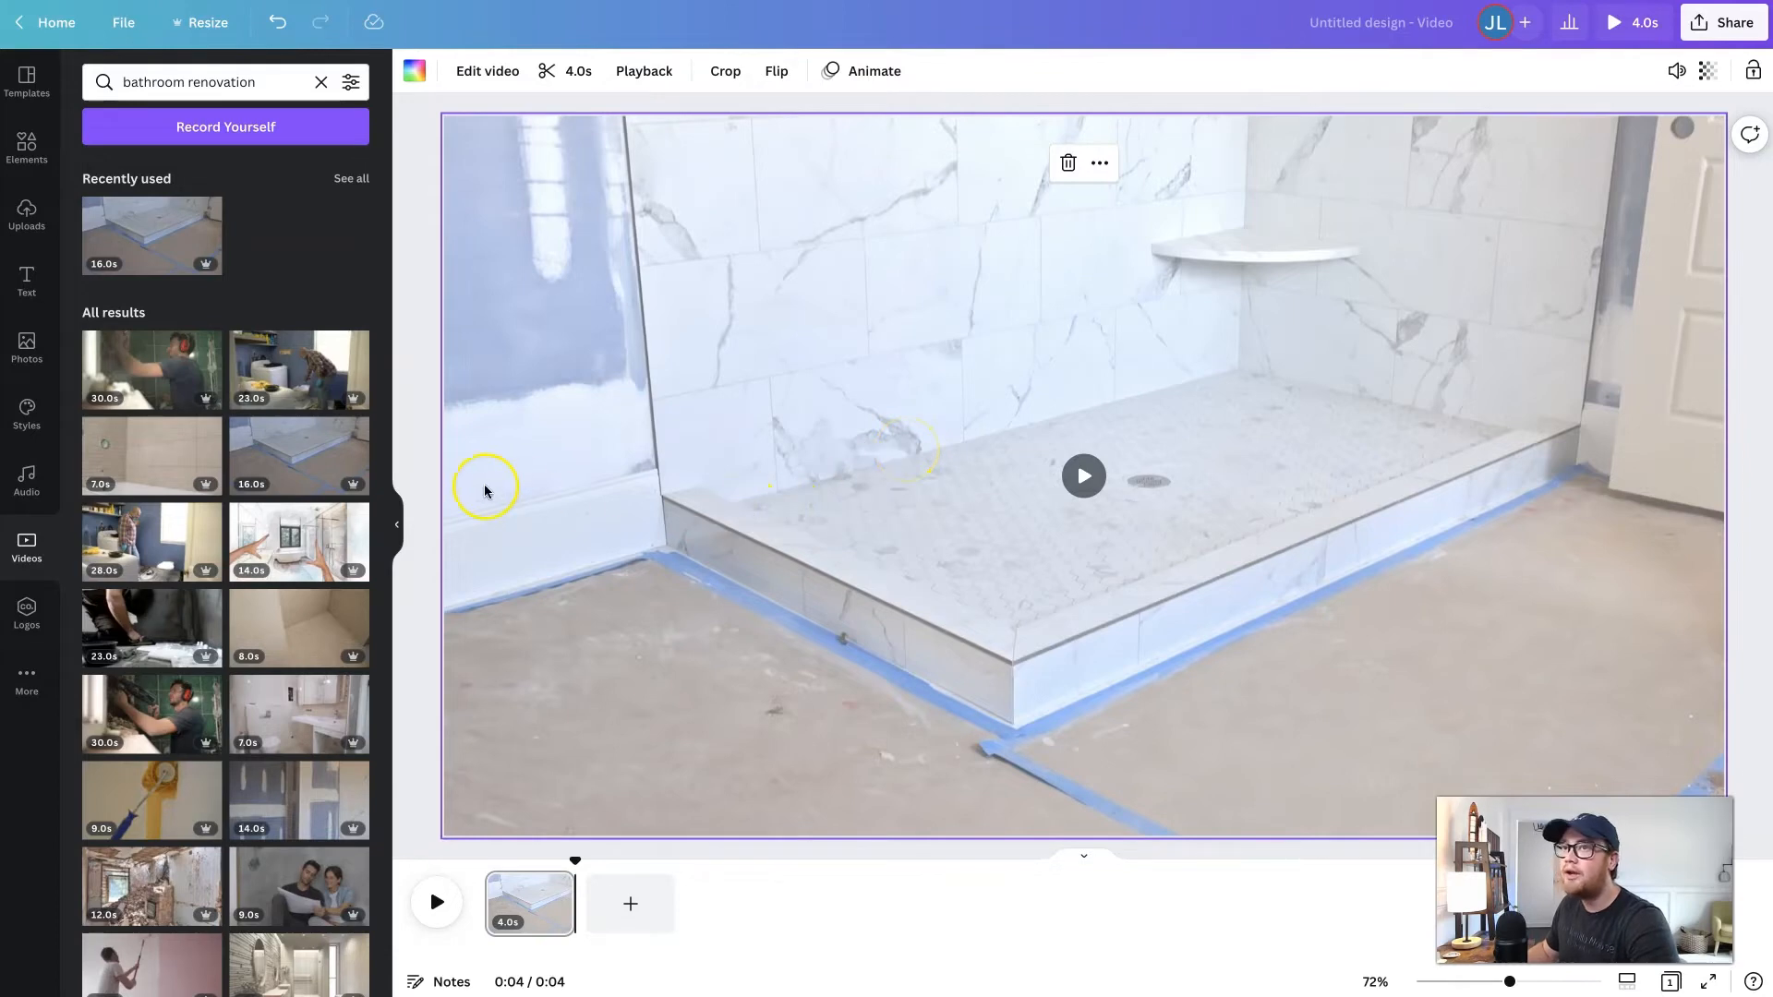
Add the yellow "HUGE SALE" font combination at the centre of the shower clip.
{"action": "left_click", "coordinate": [28, 280]}
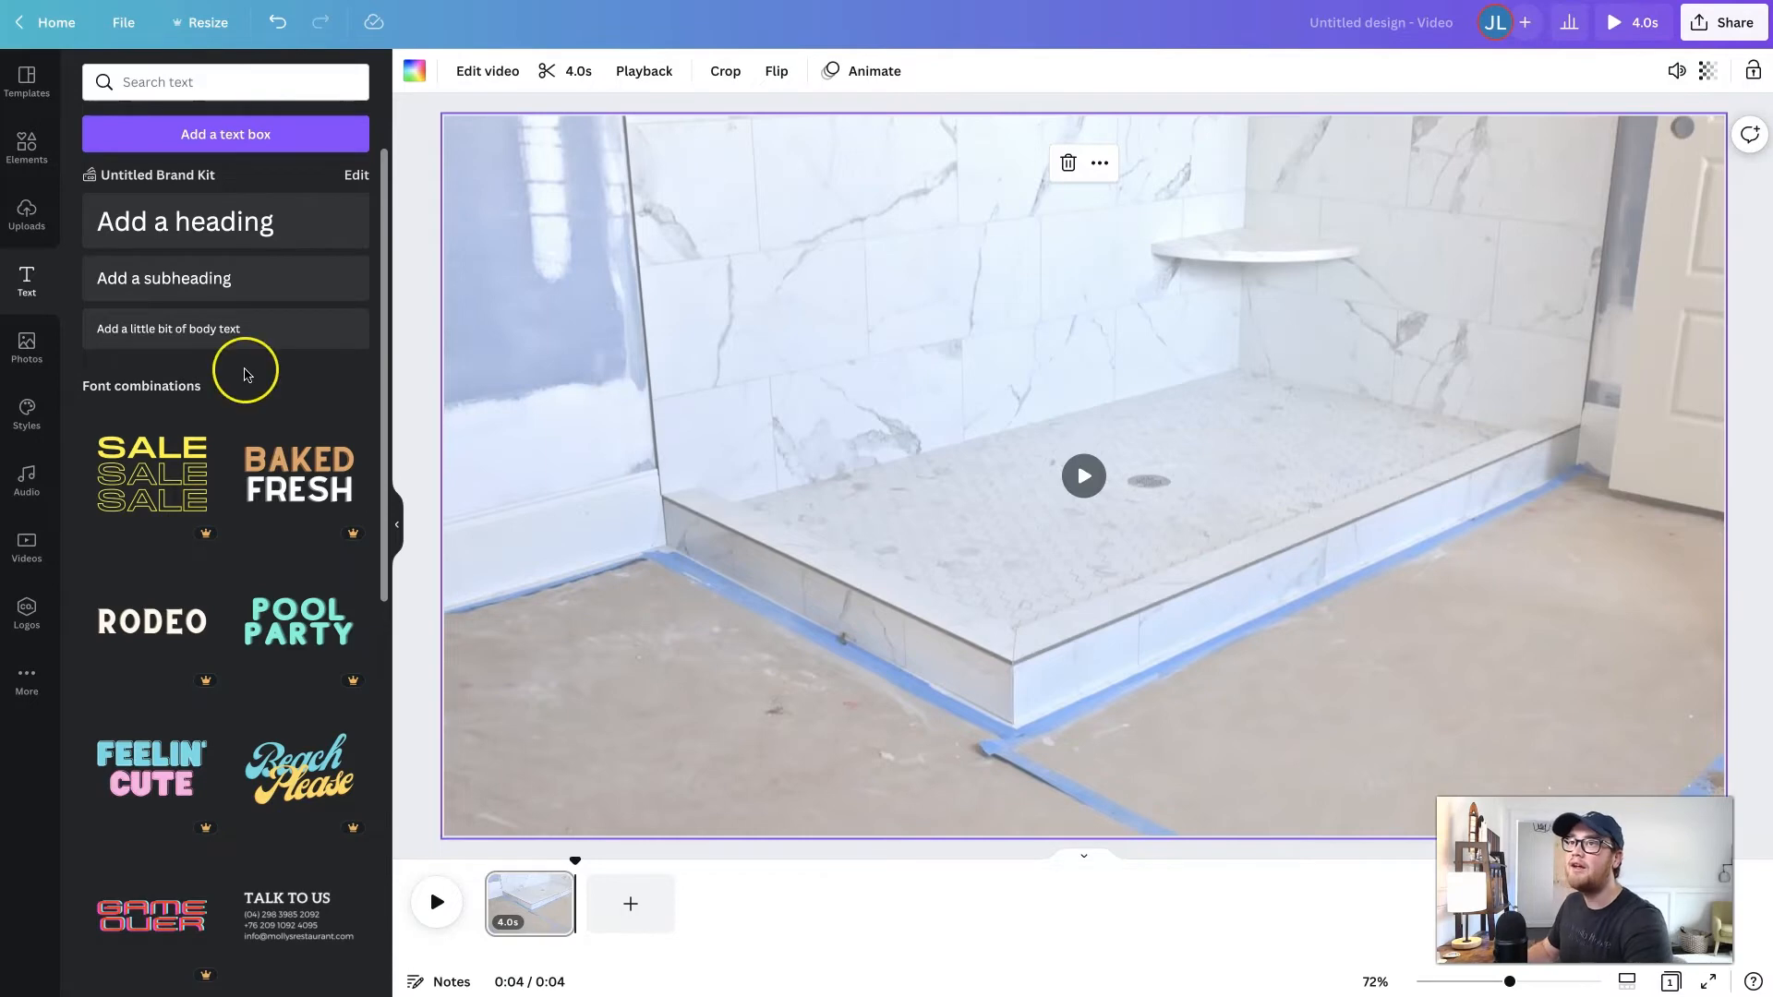
{"action": "scroll", "coordinate": [222, 407], "scroll_direction": "down", "scroll_amount": 3}
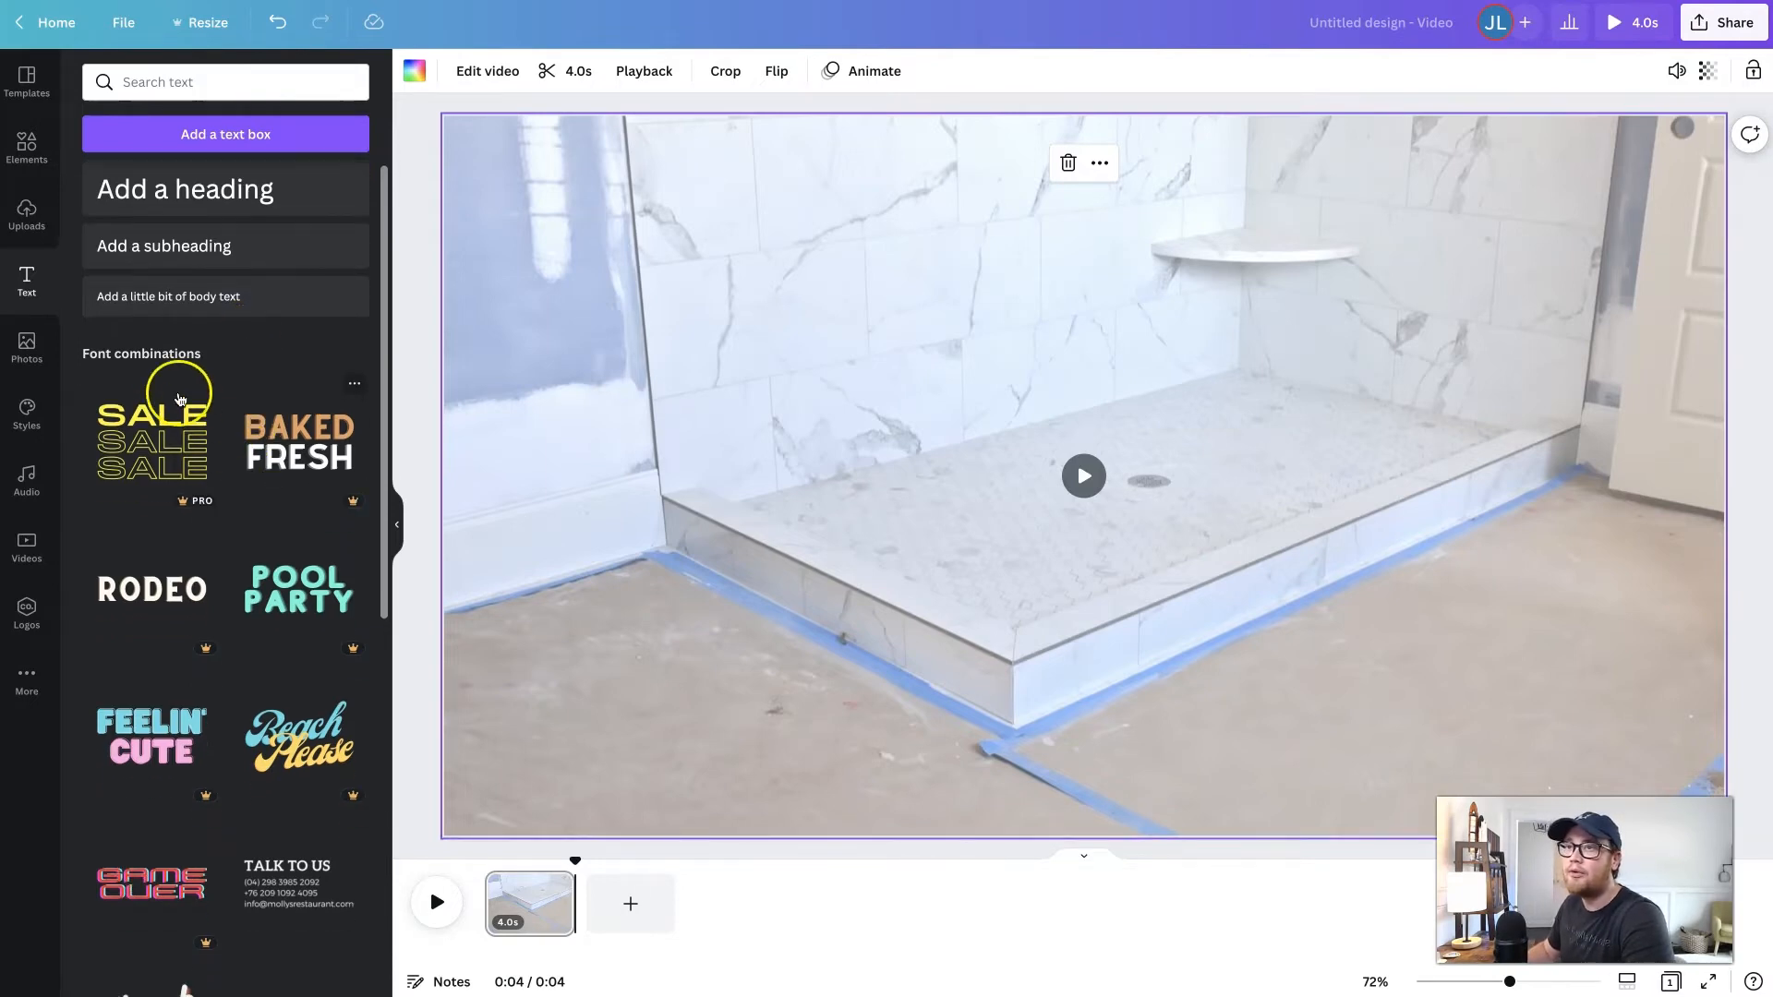
{"action": "scroll", "coordinate": [249, 441], "scroll_direction": "down", "scroll_amount": 8}
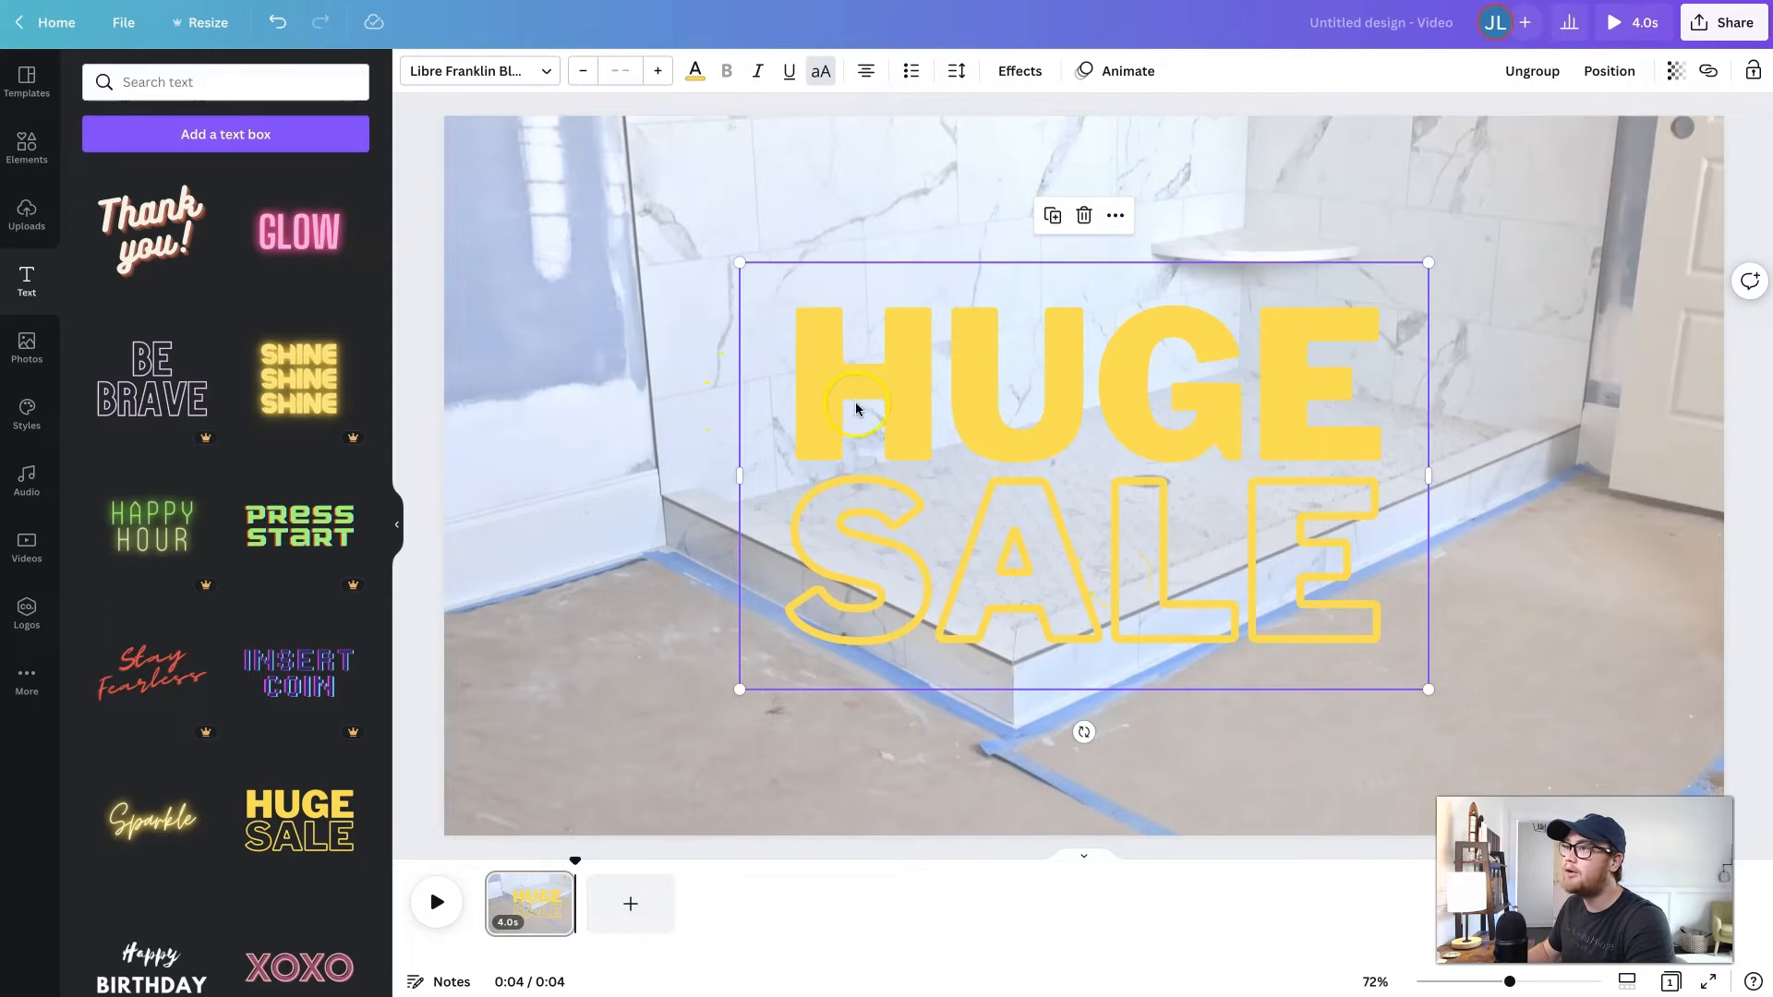
{"action": "left_click", "coordinate": [592, 293]}
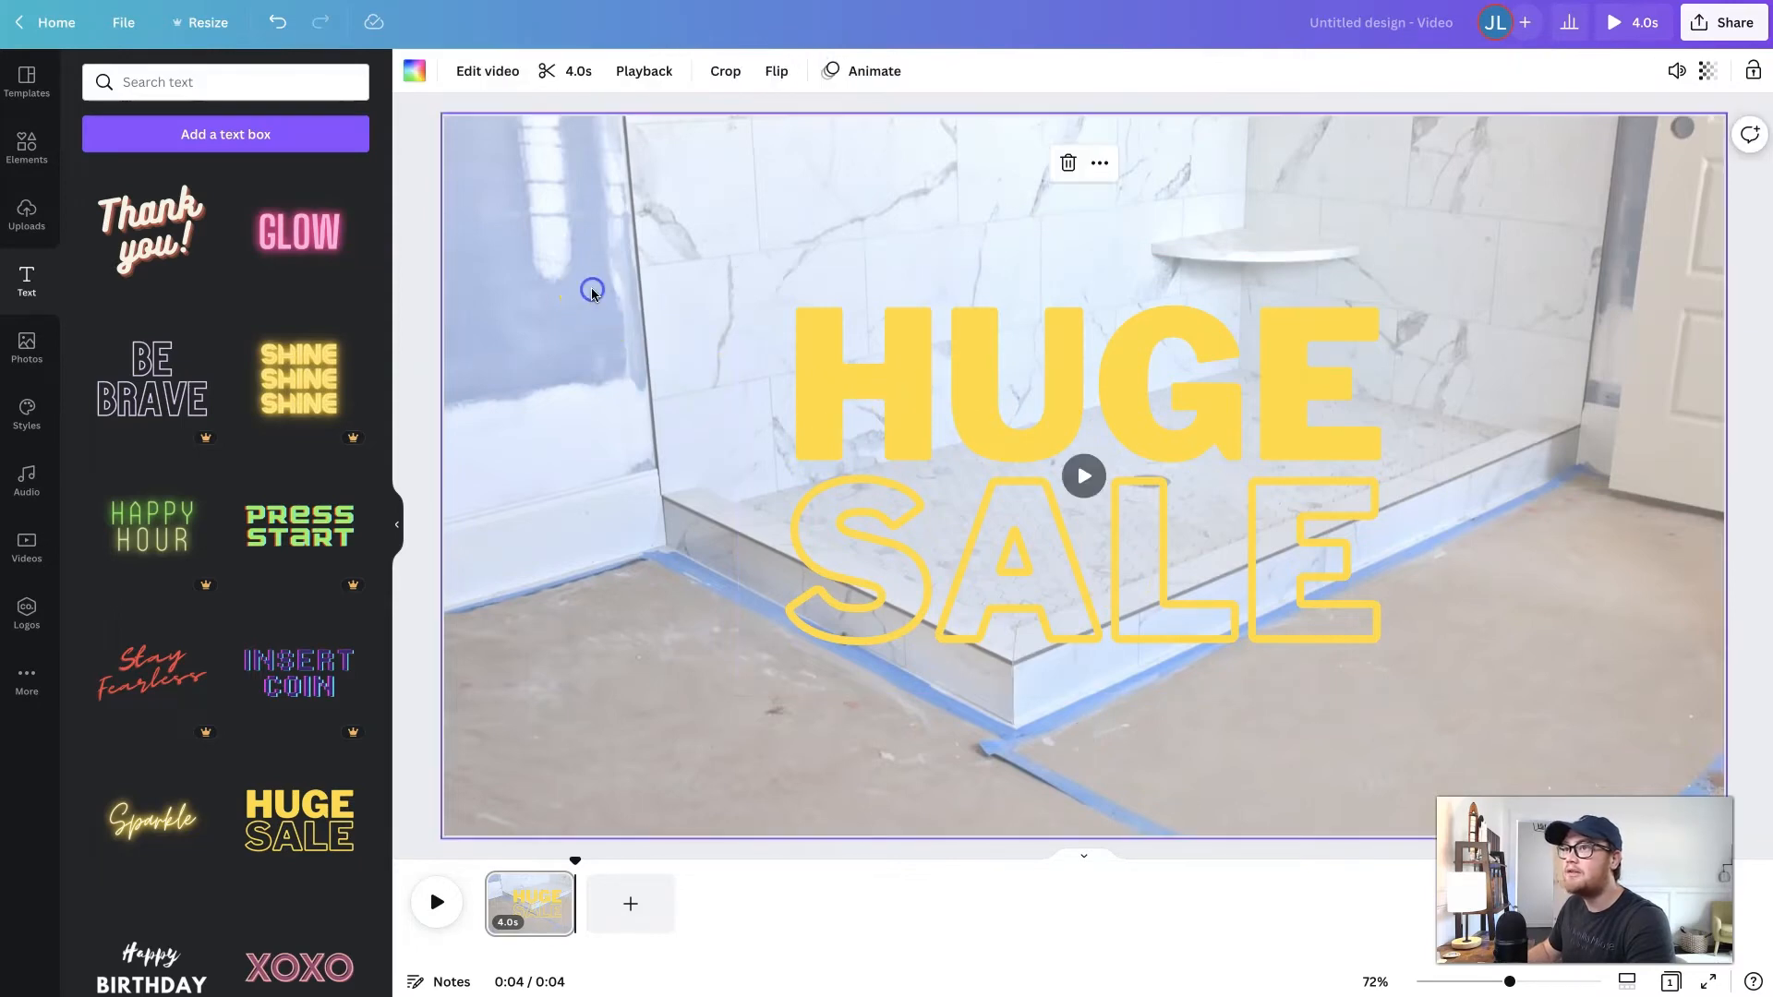
Recolour the word "HUGE" black and the outlined word "SALE" red using the default colors.
{"action": "left_click", "coordinate": [876, 393]}
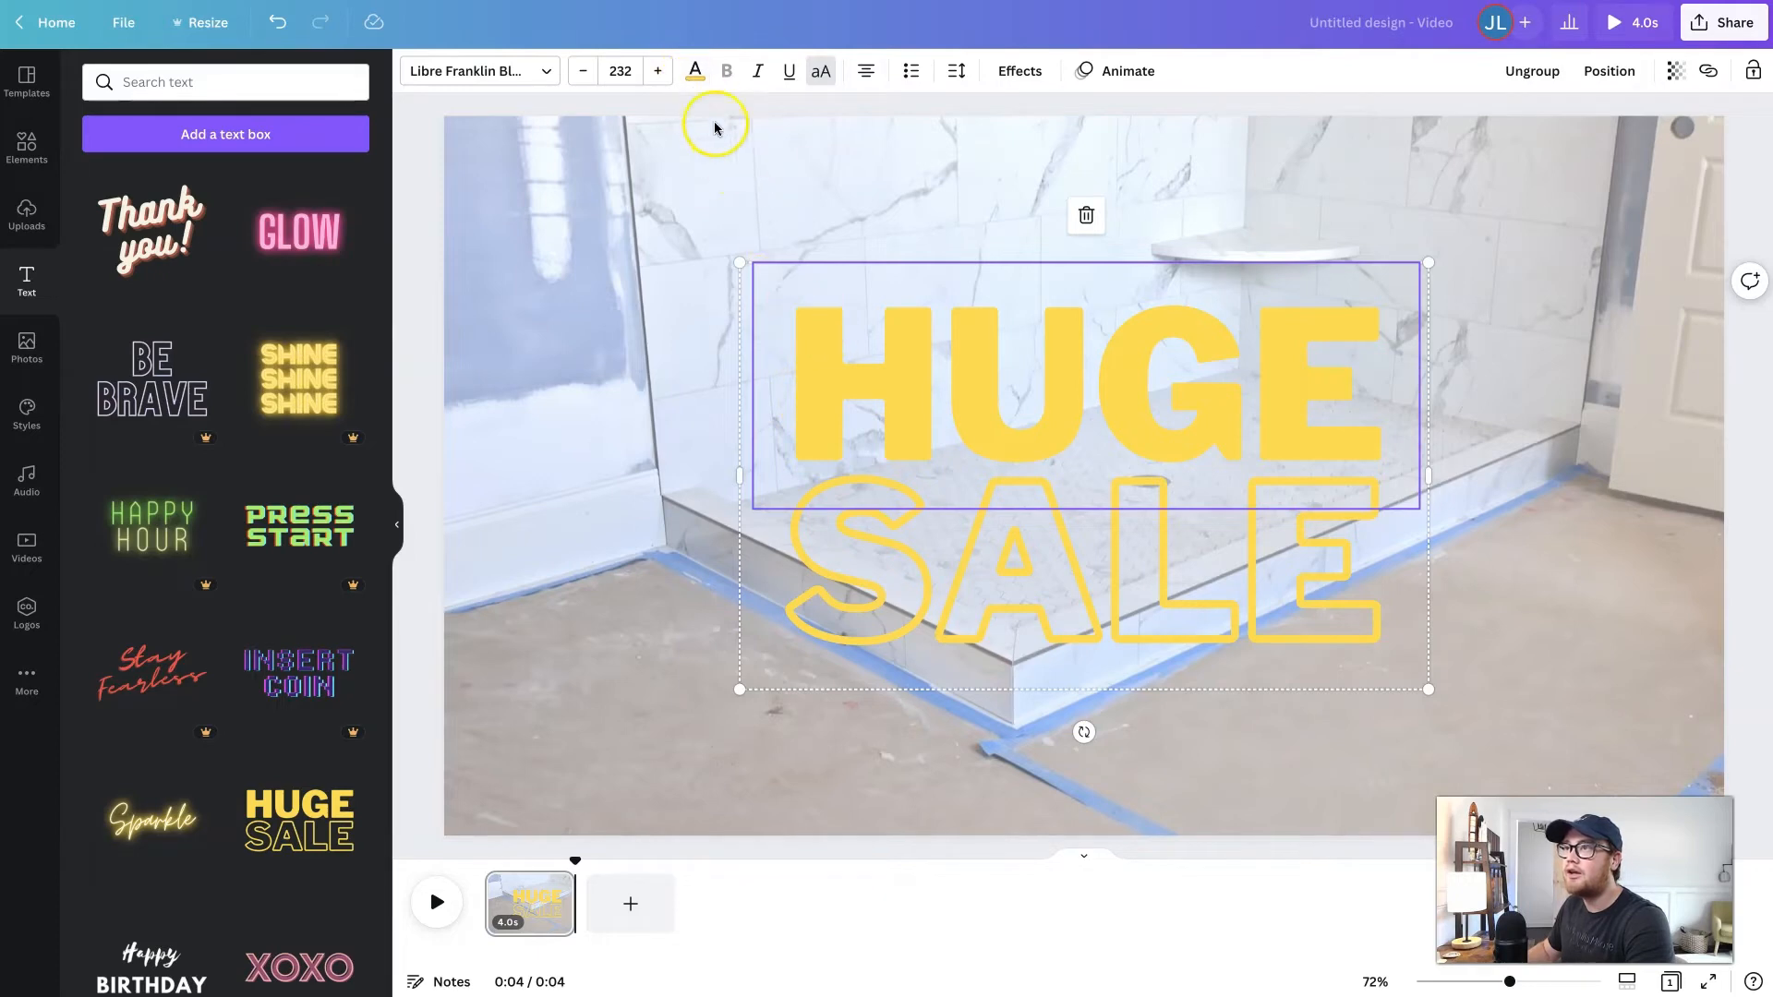
{"action": "left_click", "coordinate": [695, 74]}
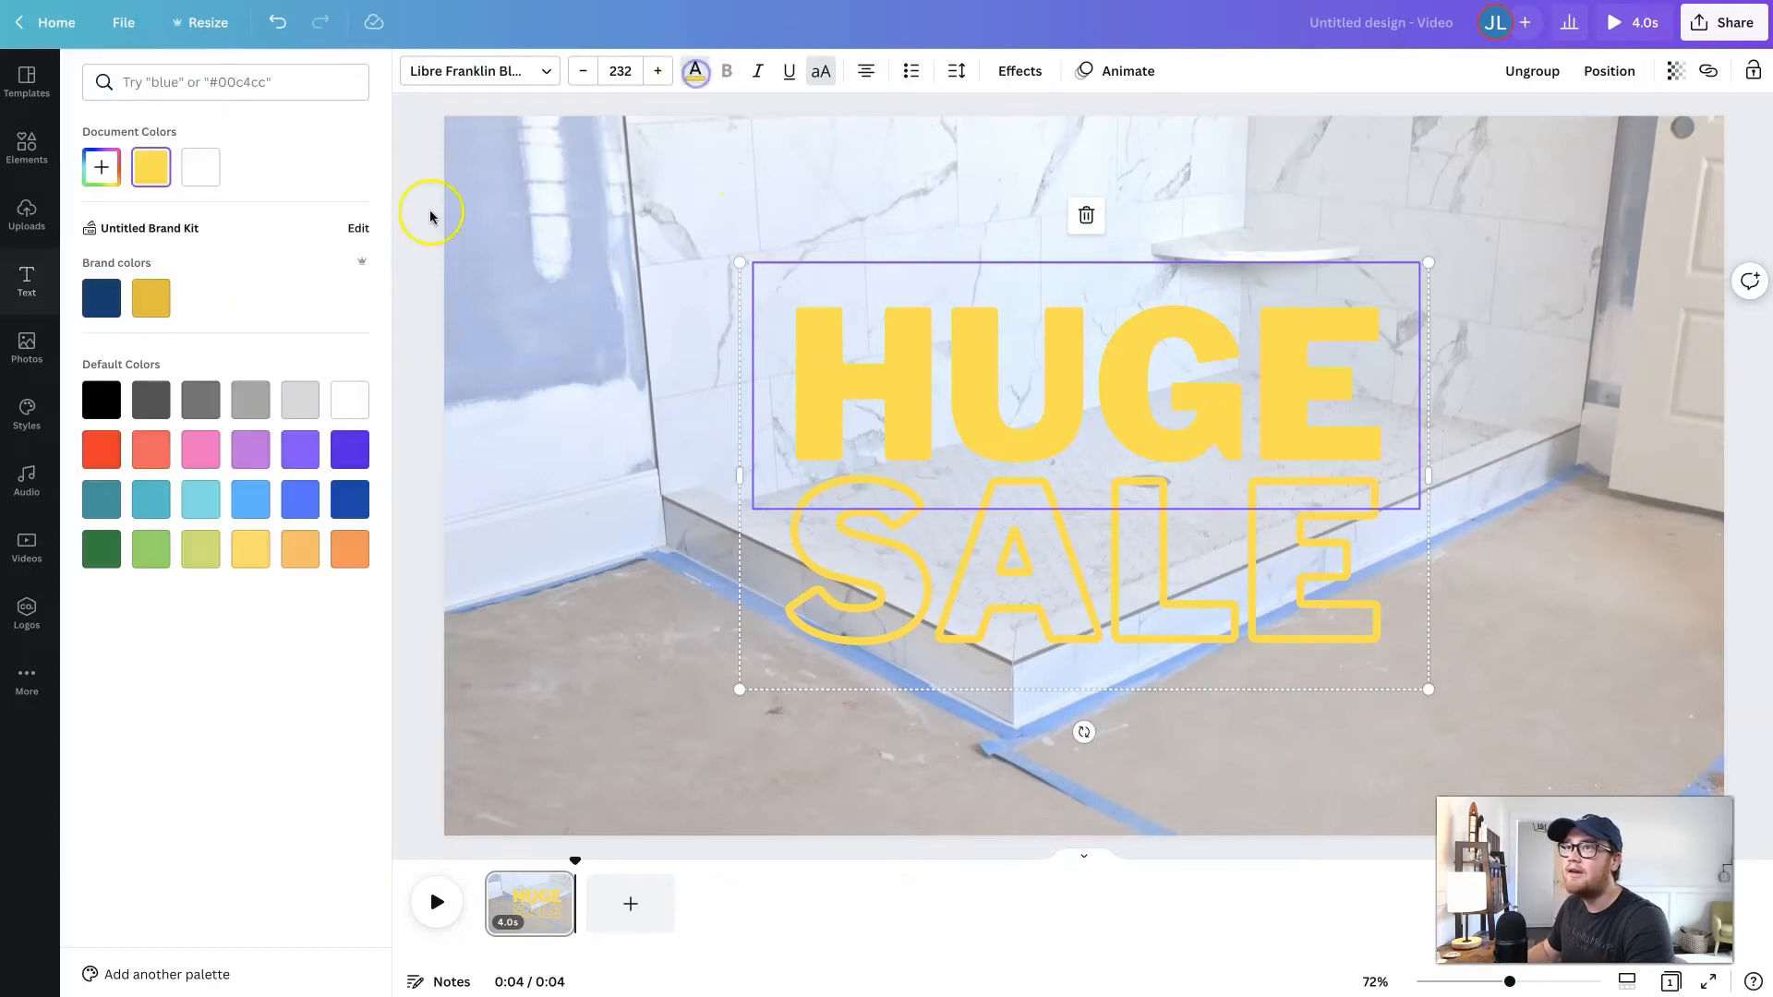
{"action": "left_click", "coordinate": [101, 399]}
{"action": "left_click", "coordinate": [1005, 582]}
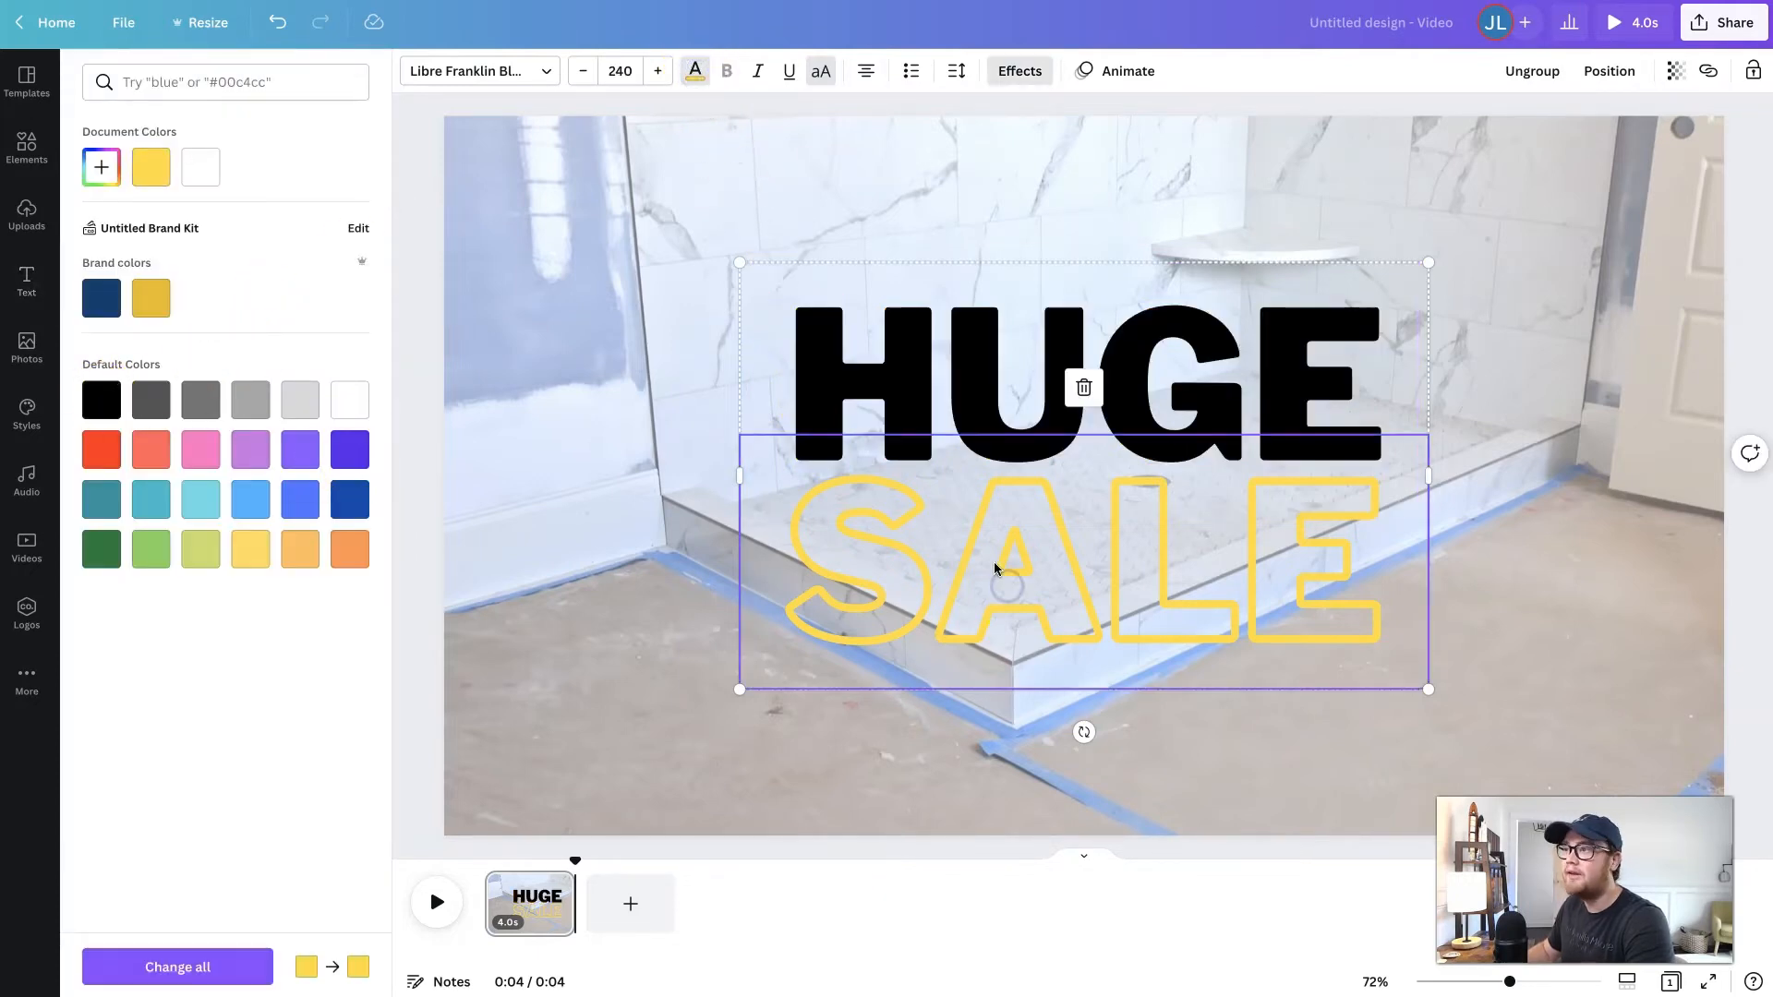
{"action": "left_click", "coordinate": [89, 463]}
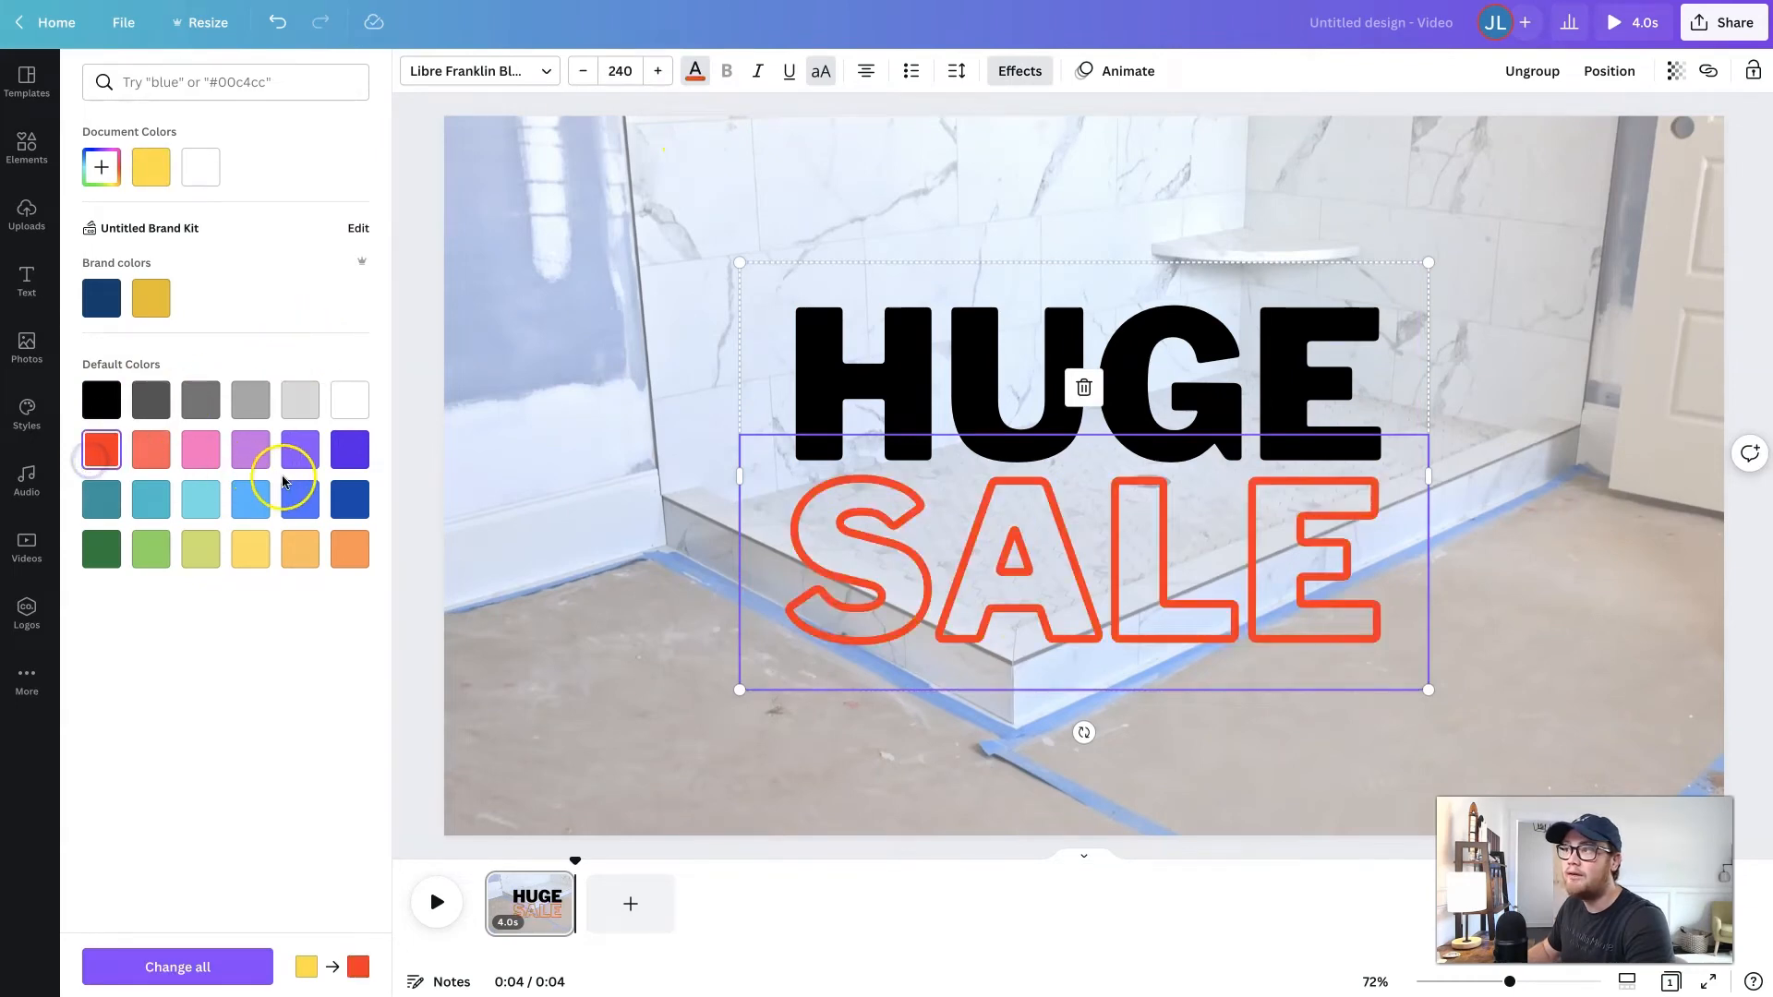
{"action": "left_click", "coordinate": [531, 463]}
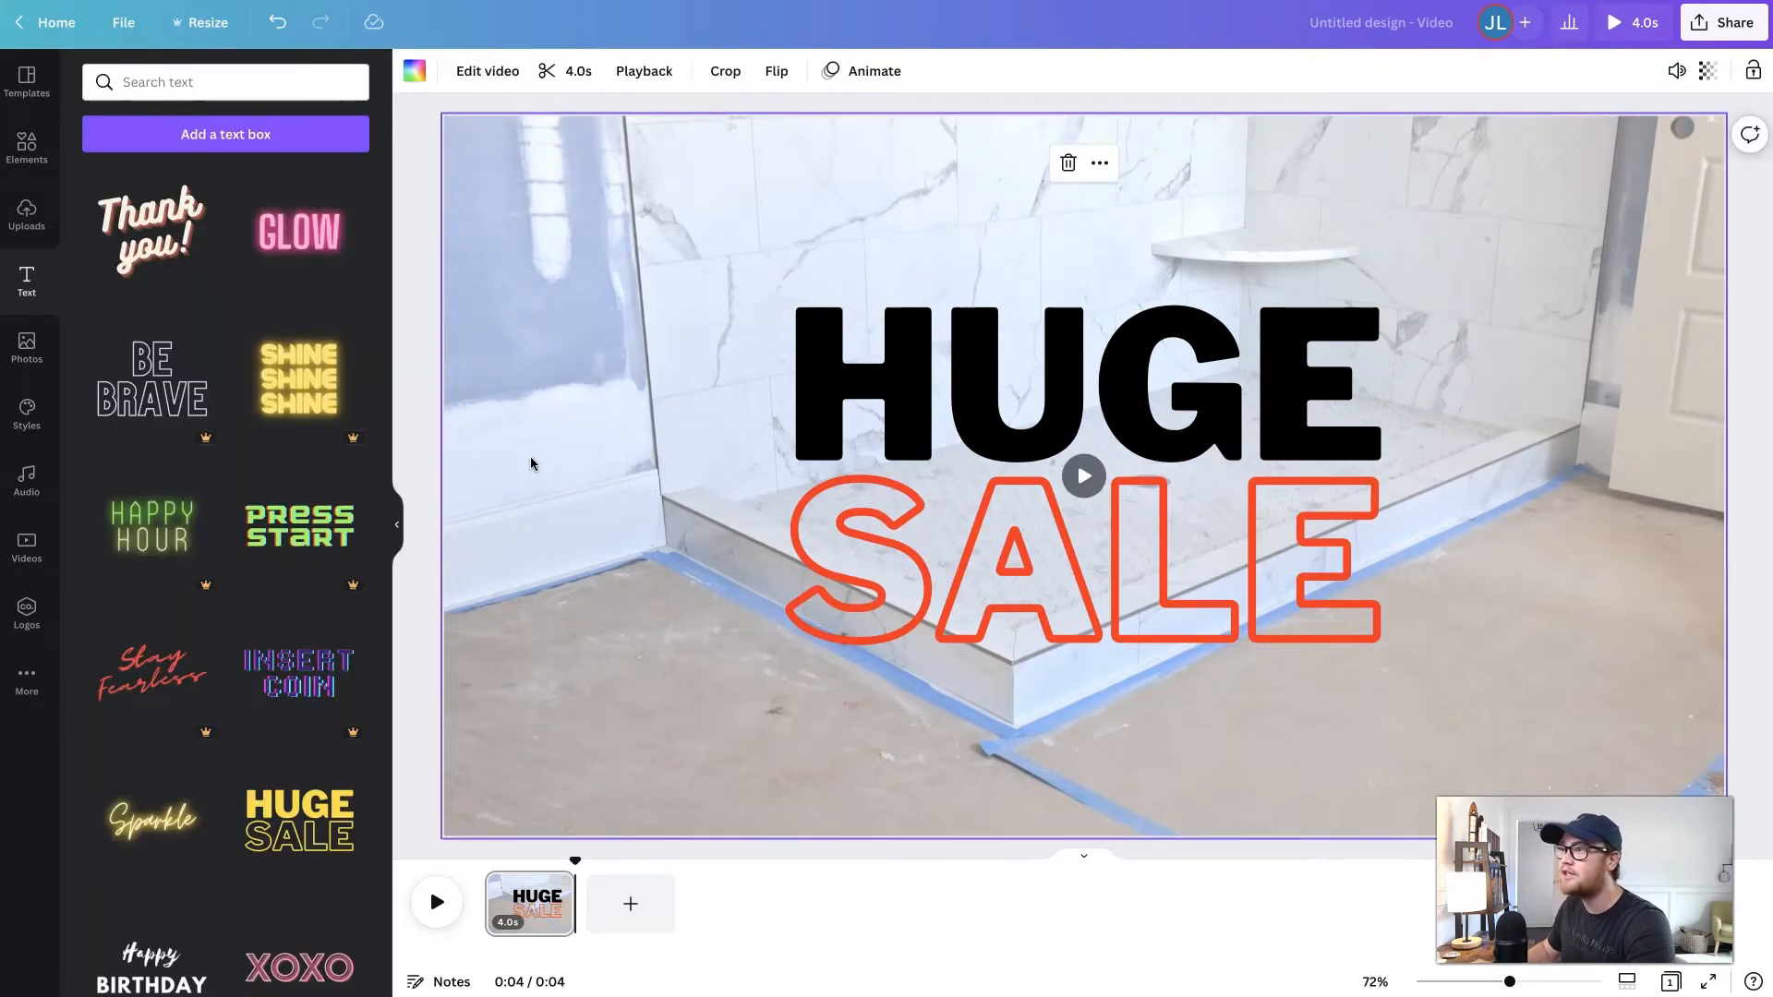
Preview the video with its text from the beginning.
{"action": "left_click_drag", "start_coordinate": [575, 863], "coordinate": [482, 861]}
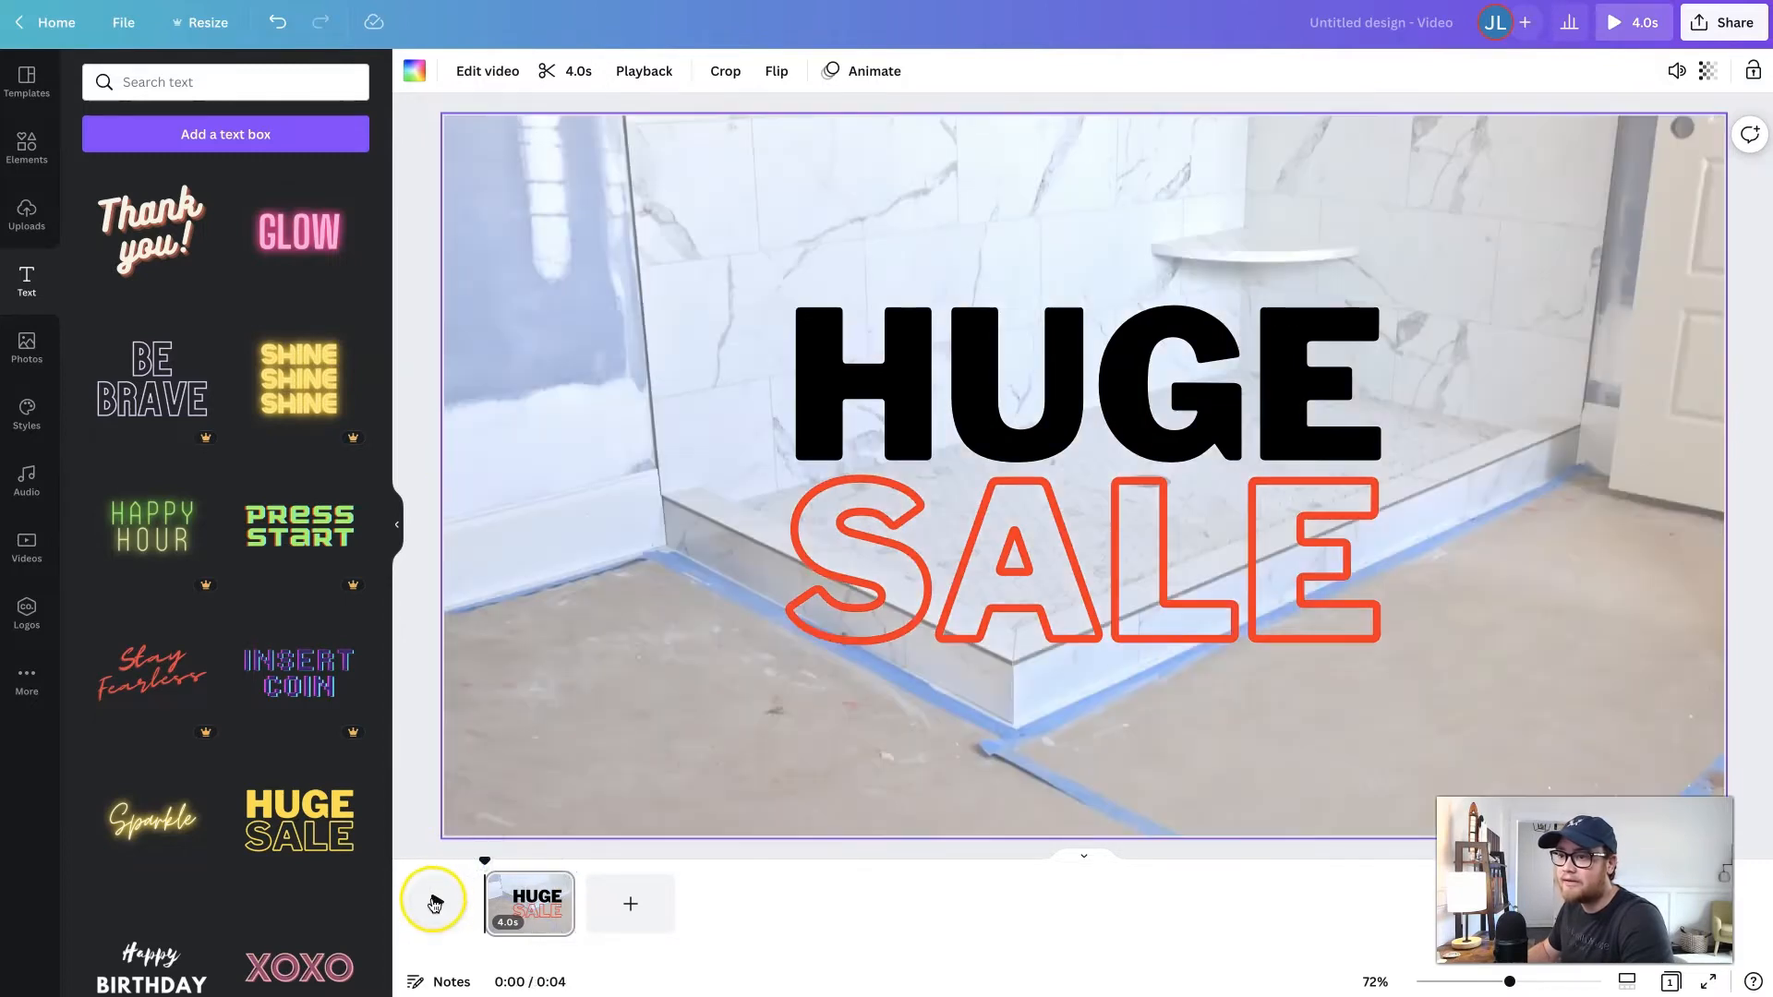
{"action": "left_click", "coordinate": [435, 903]}
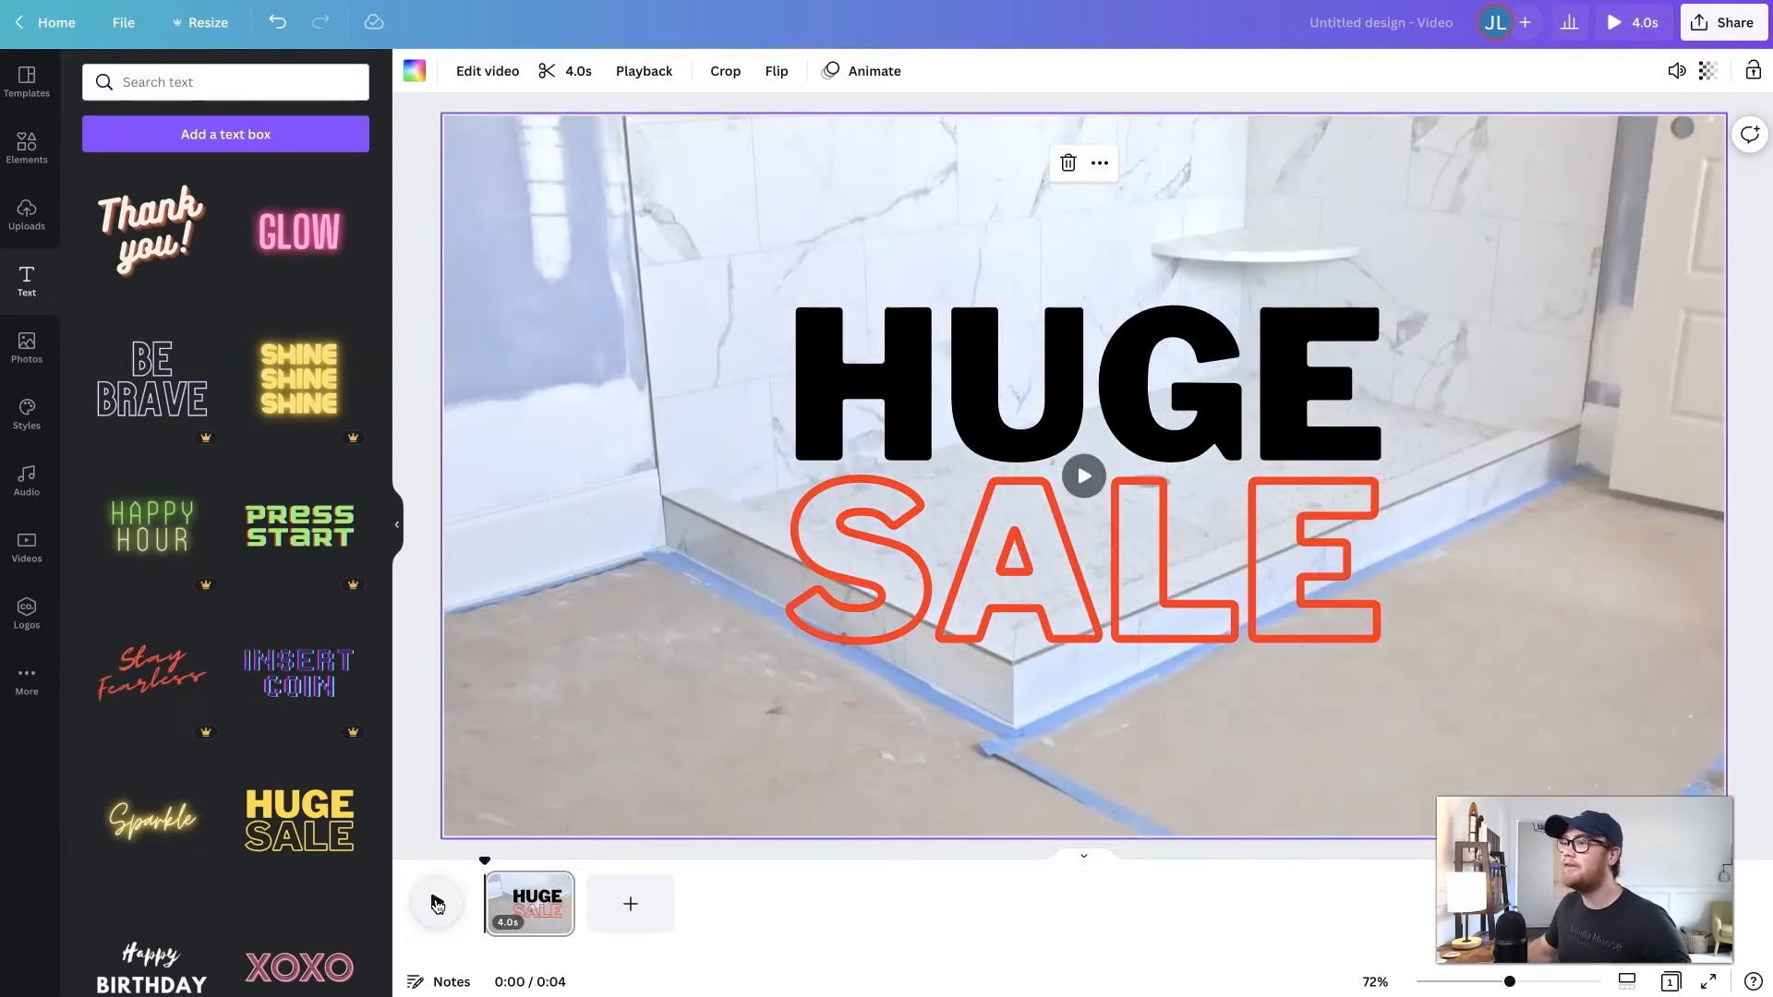
Try the Breathe text animation on the words "HUGE" and "SALE".
{"action": "left_click", "coordinate": [800, 451]}
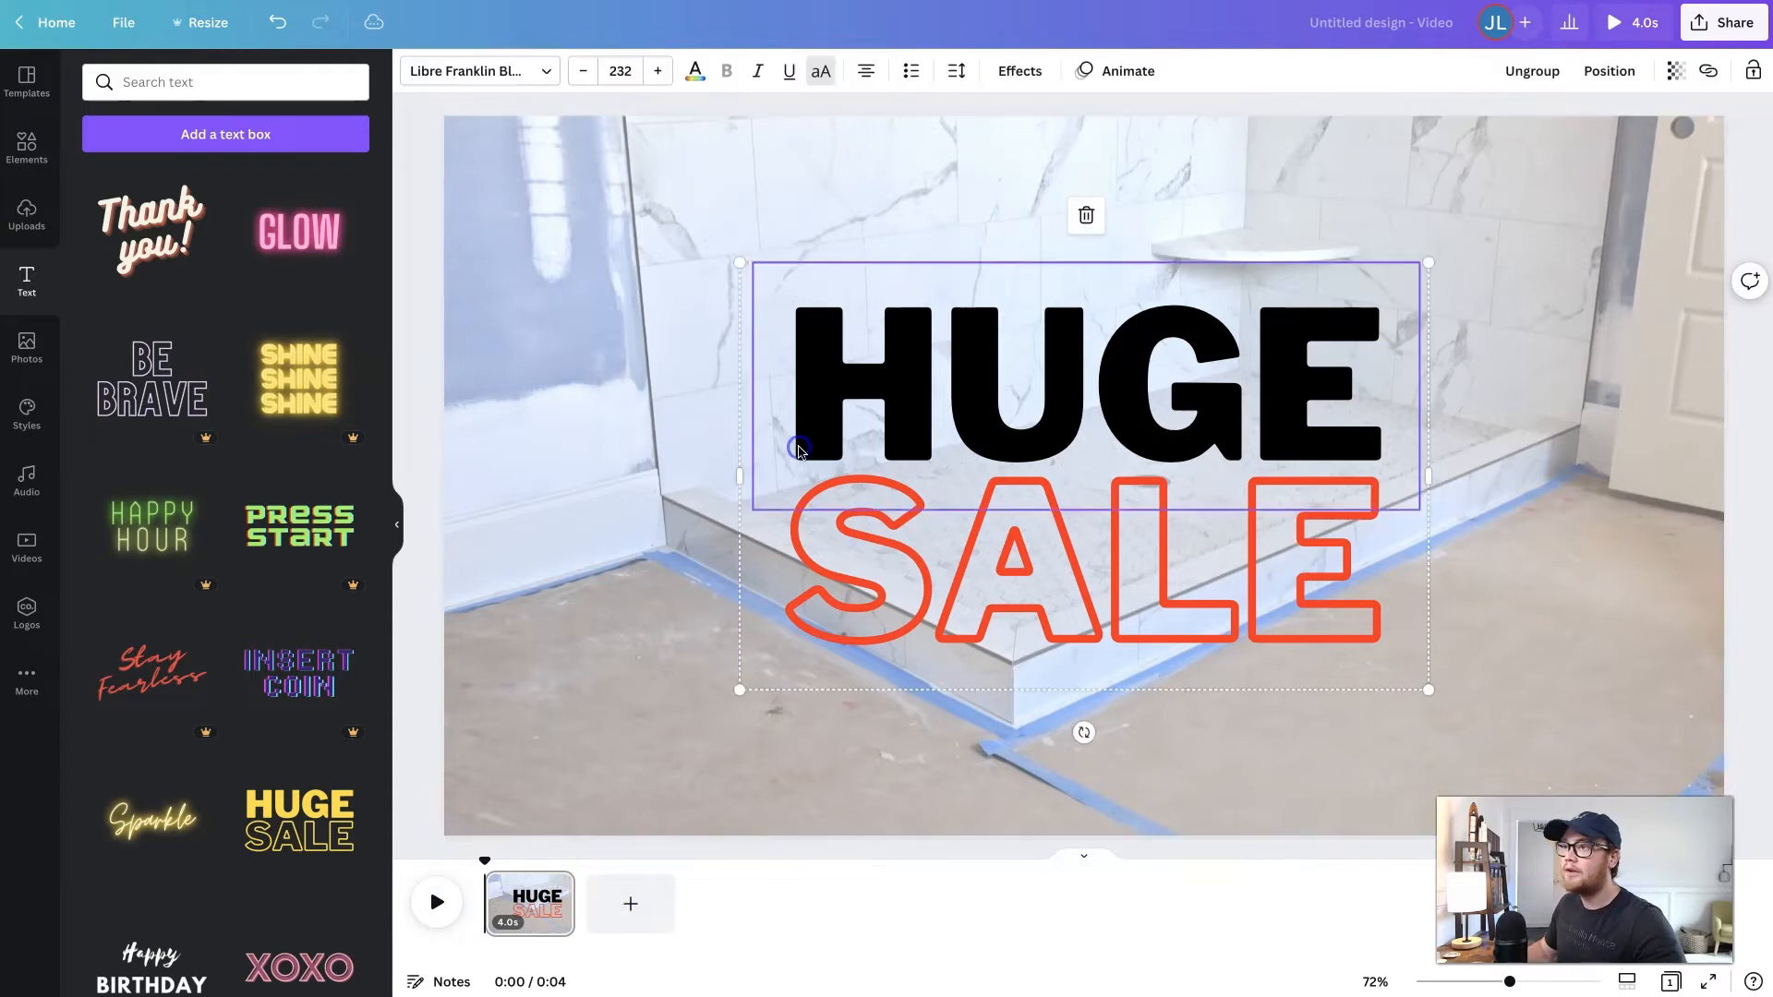
{"action": "left_click", "coordinate": [1115, 74]}
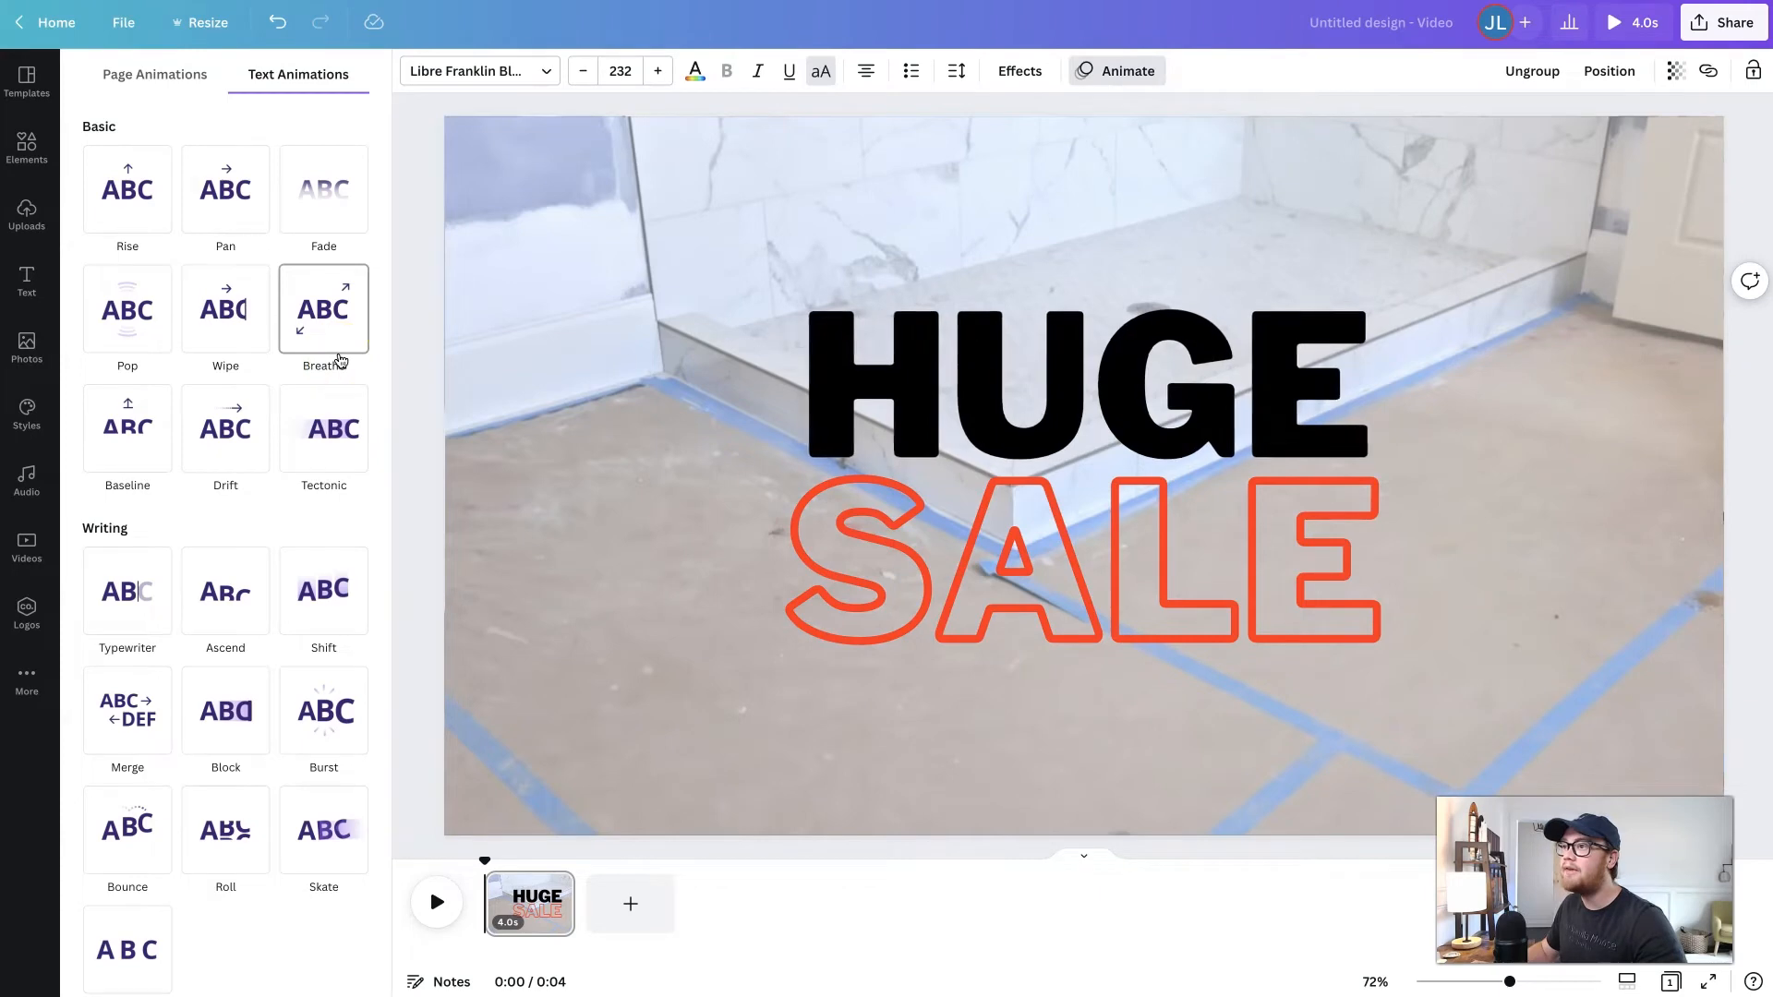
{"action": "left_click", "coordinate": [205, 293]}
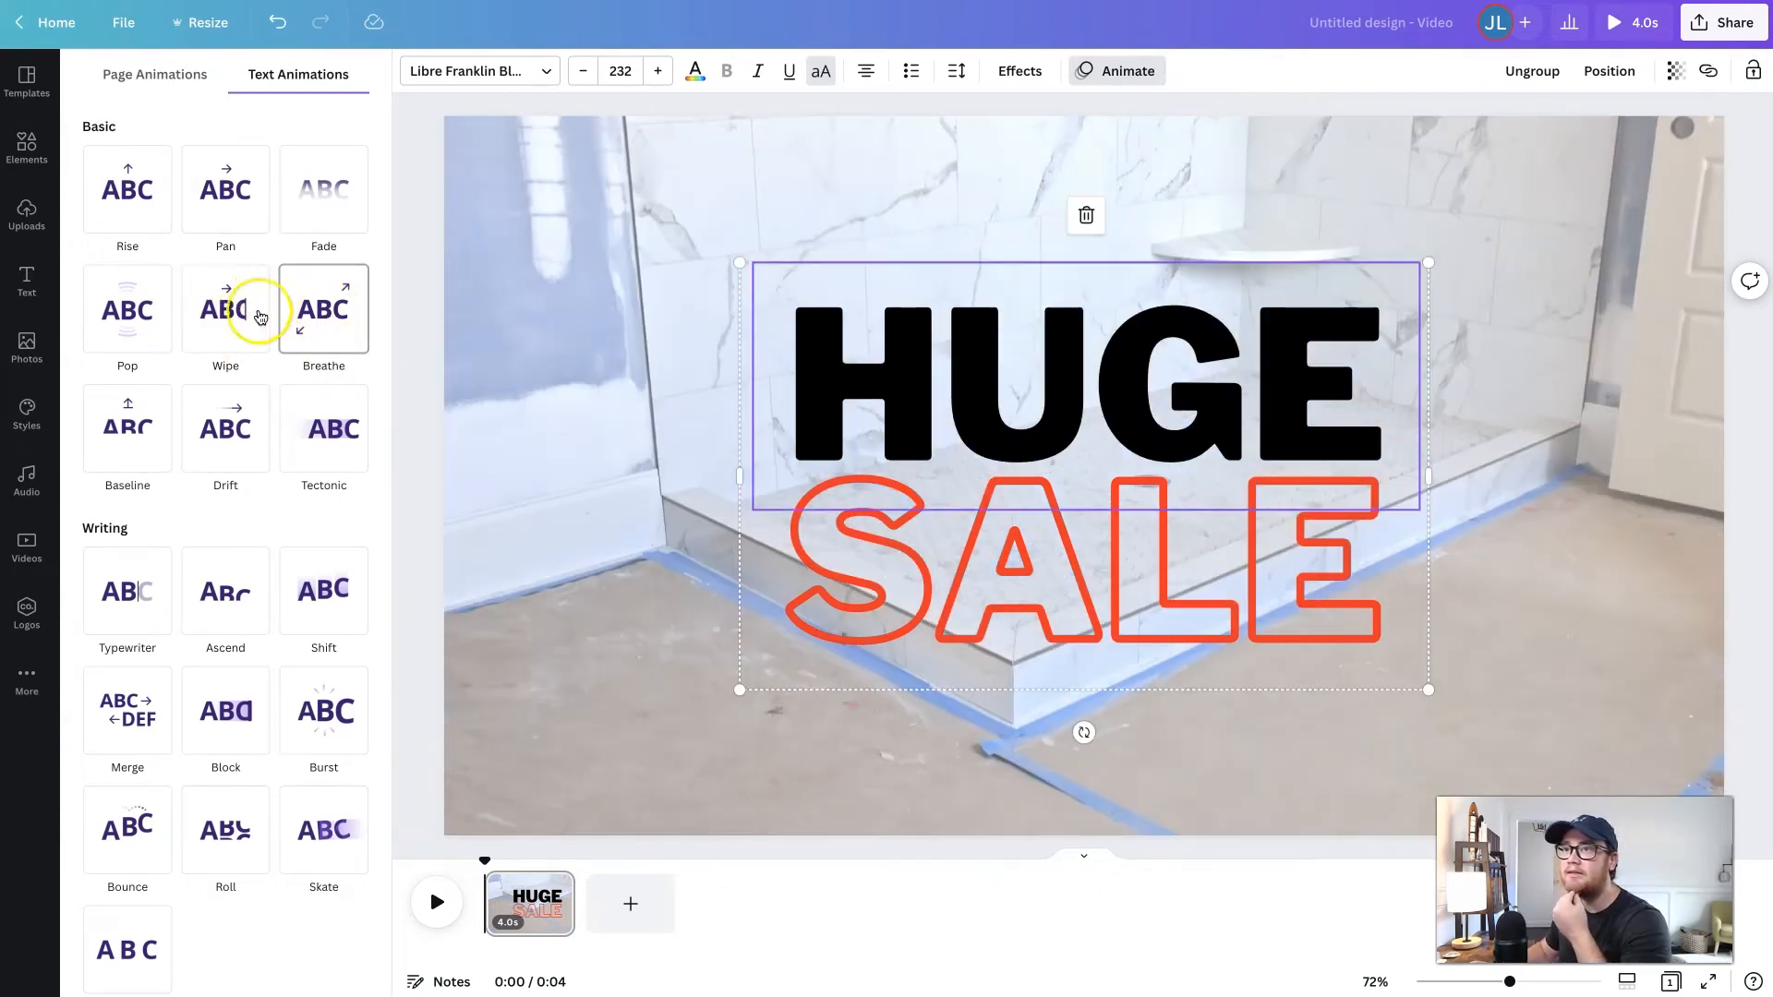
{"action": "left_click", "coordinate": [307, 315]}
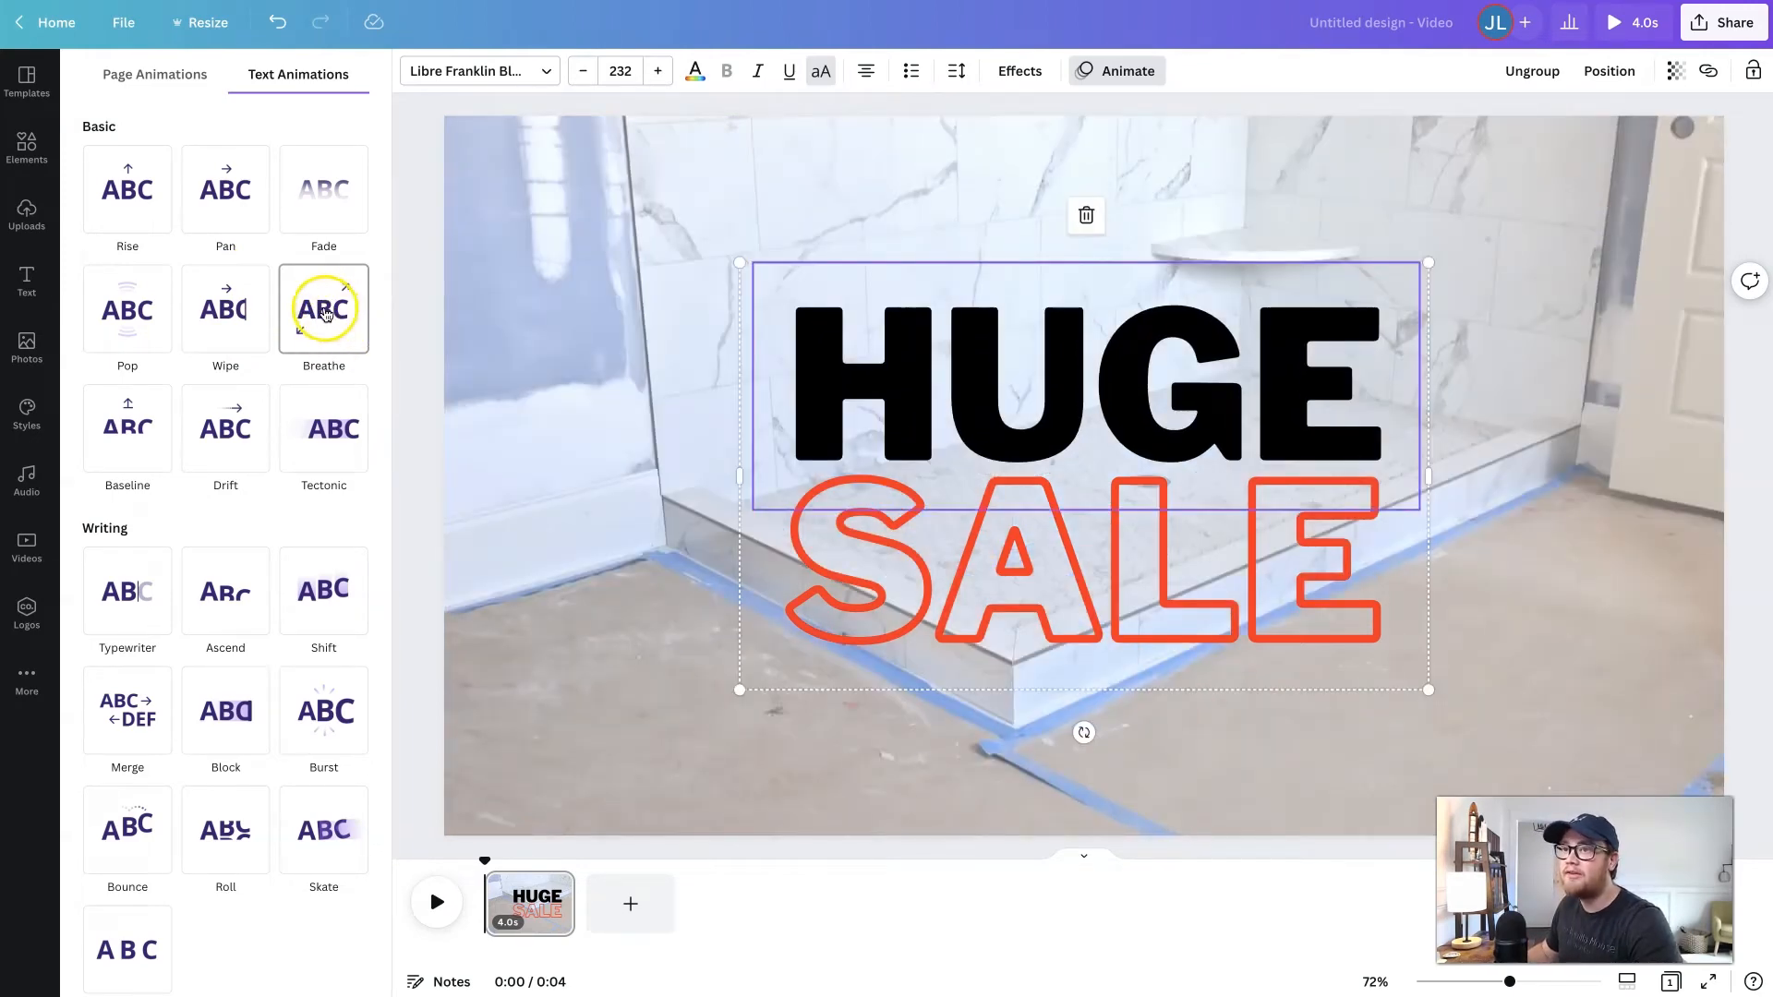
{"action": "left_click", "coordinate": [323, 314]}
{"action": "left_click", "coordinate": [942, 634]}
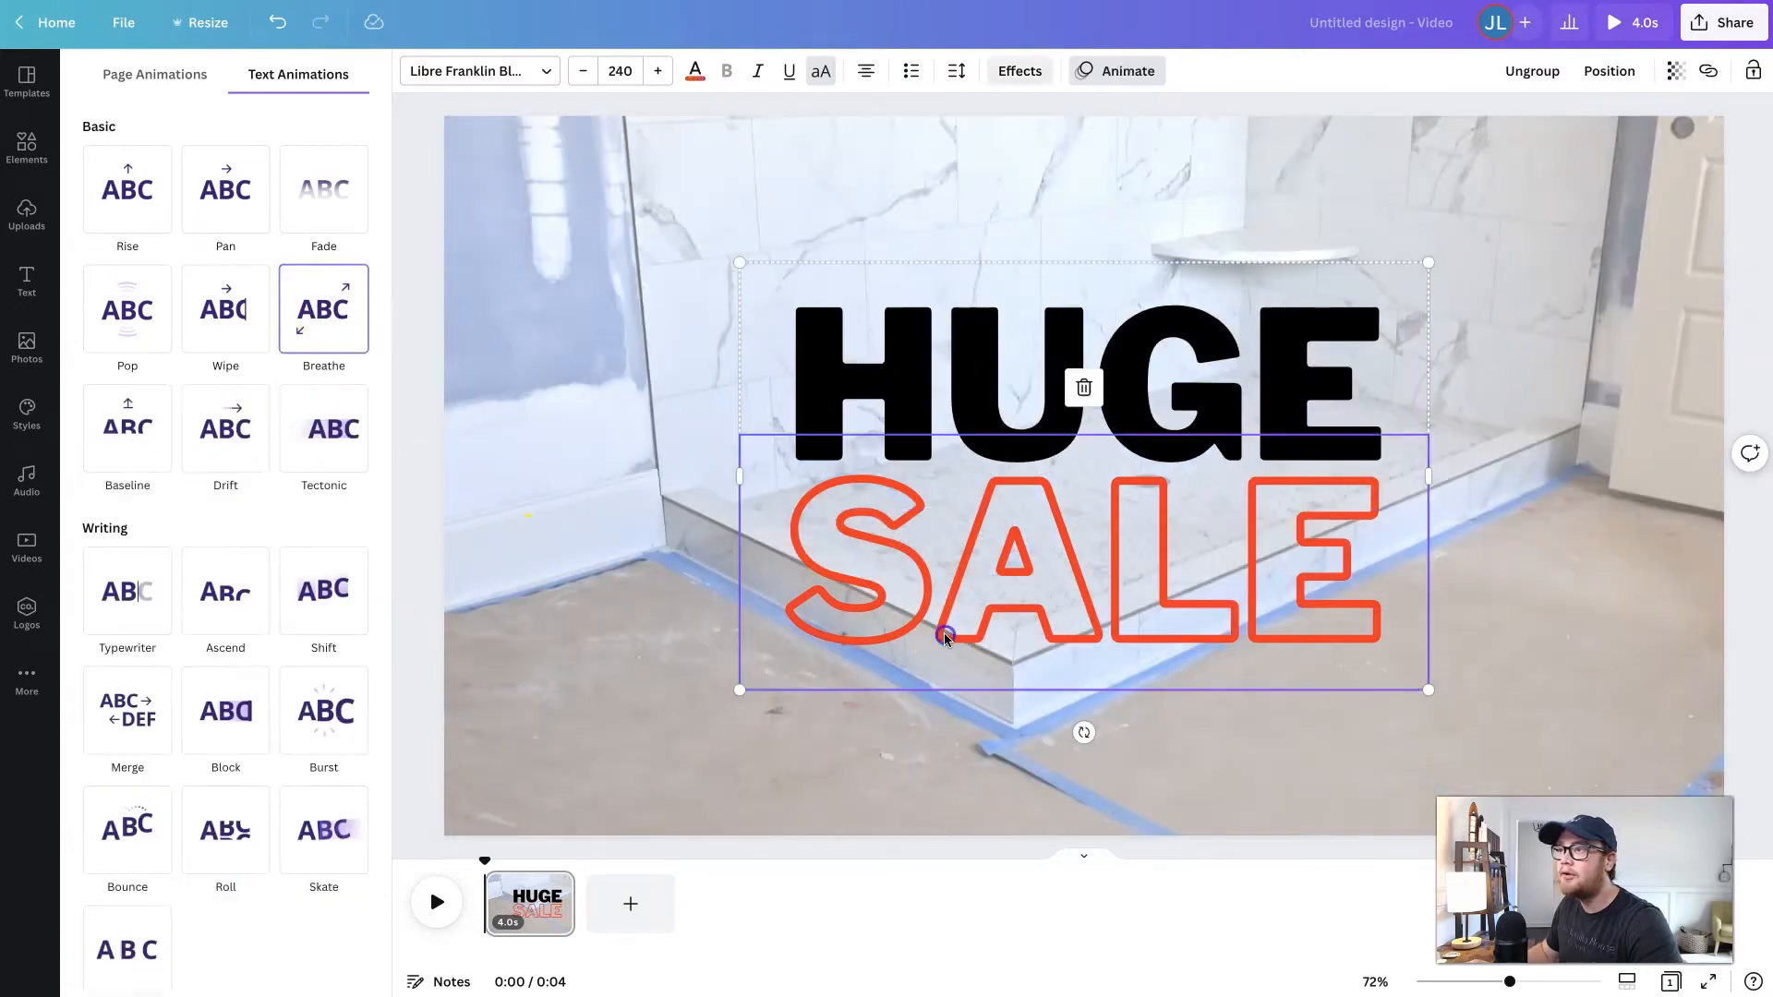
{"action": "left_click", "coordinate": [343, 312]}
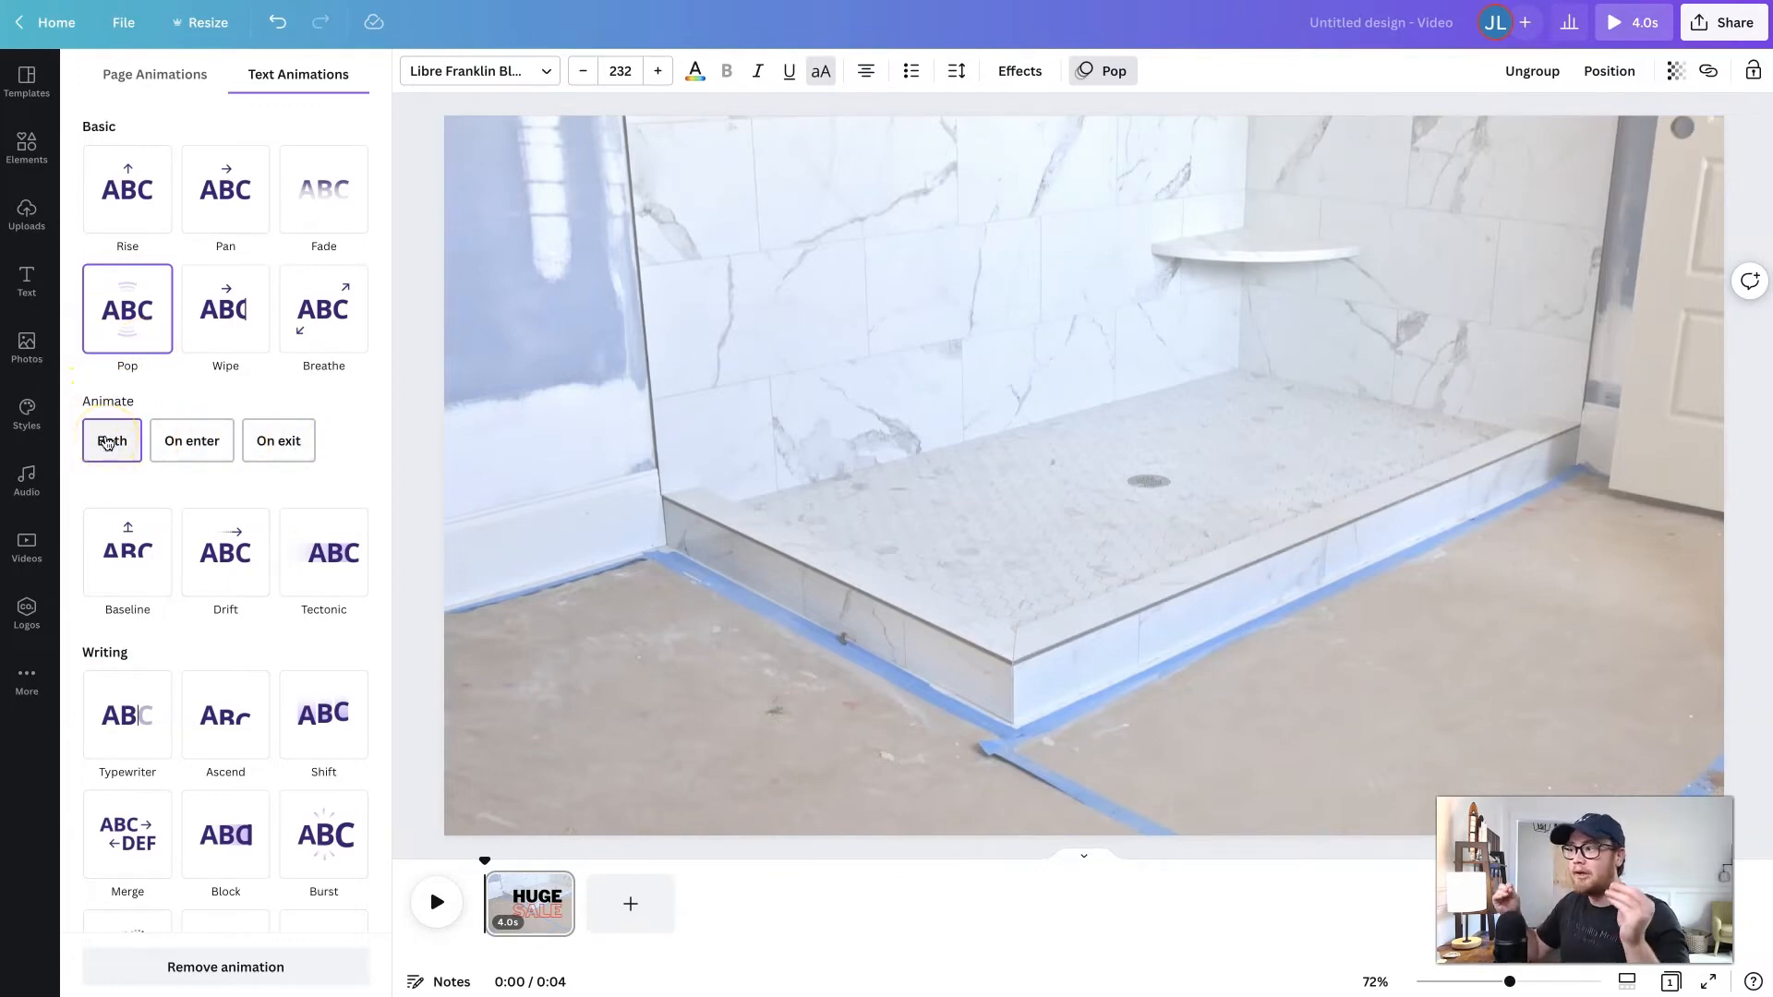
Preview the Pop animation on the "HUGE SALE" text and set it to animate on both enter and exit.
{"action": "left_click", "coordinate": [436, 902]}
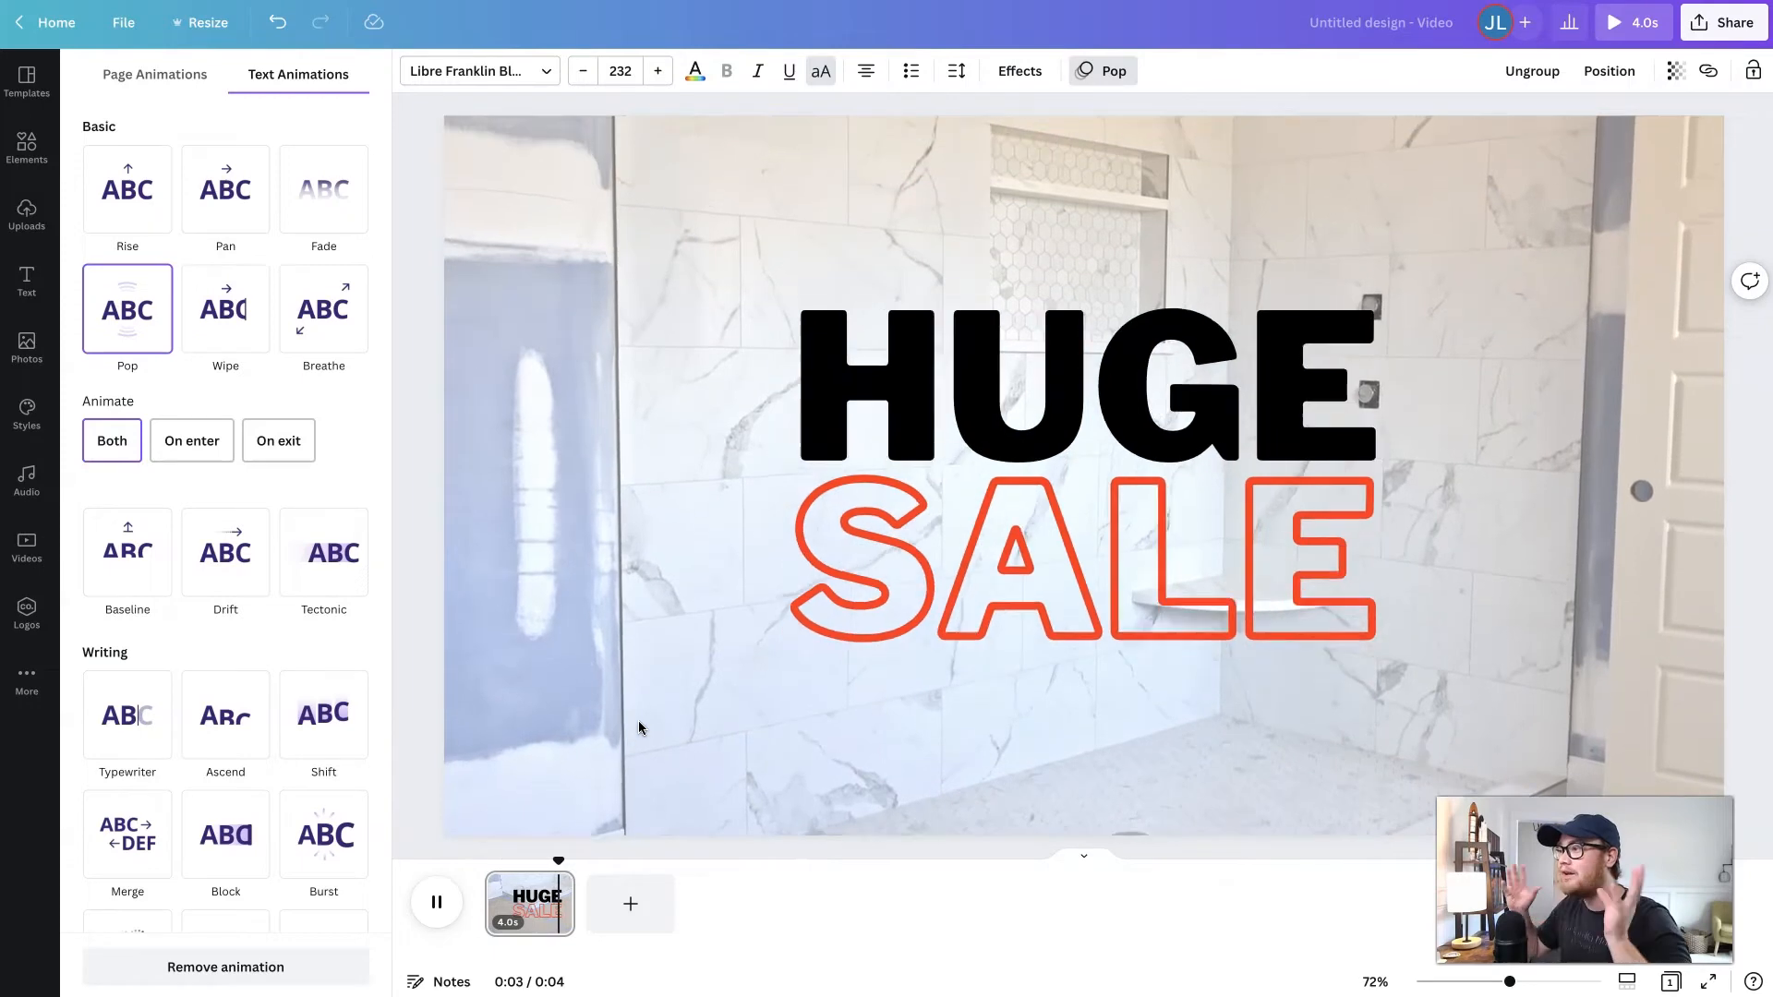
{"action": "left_click", "coordinate": [1050, 567]}
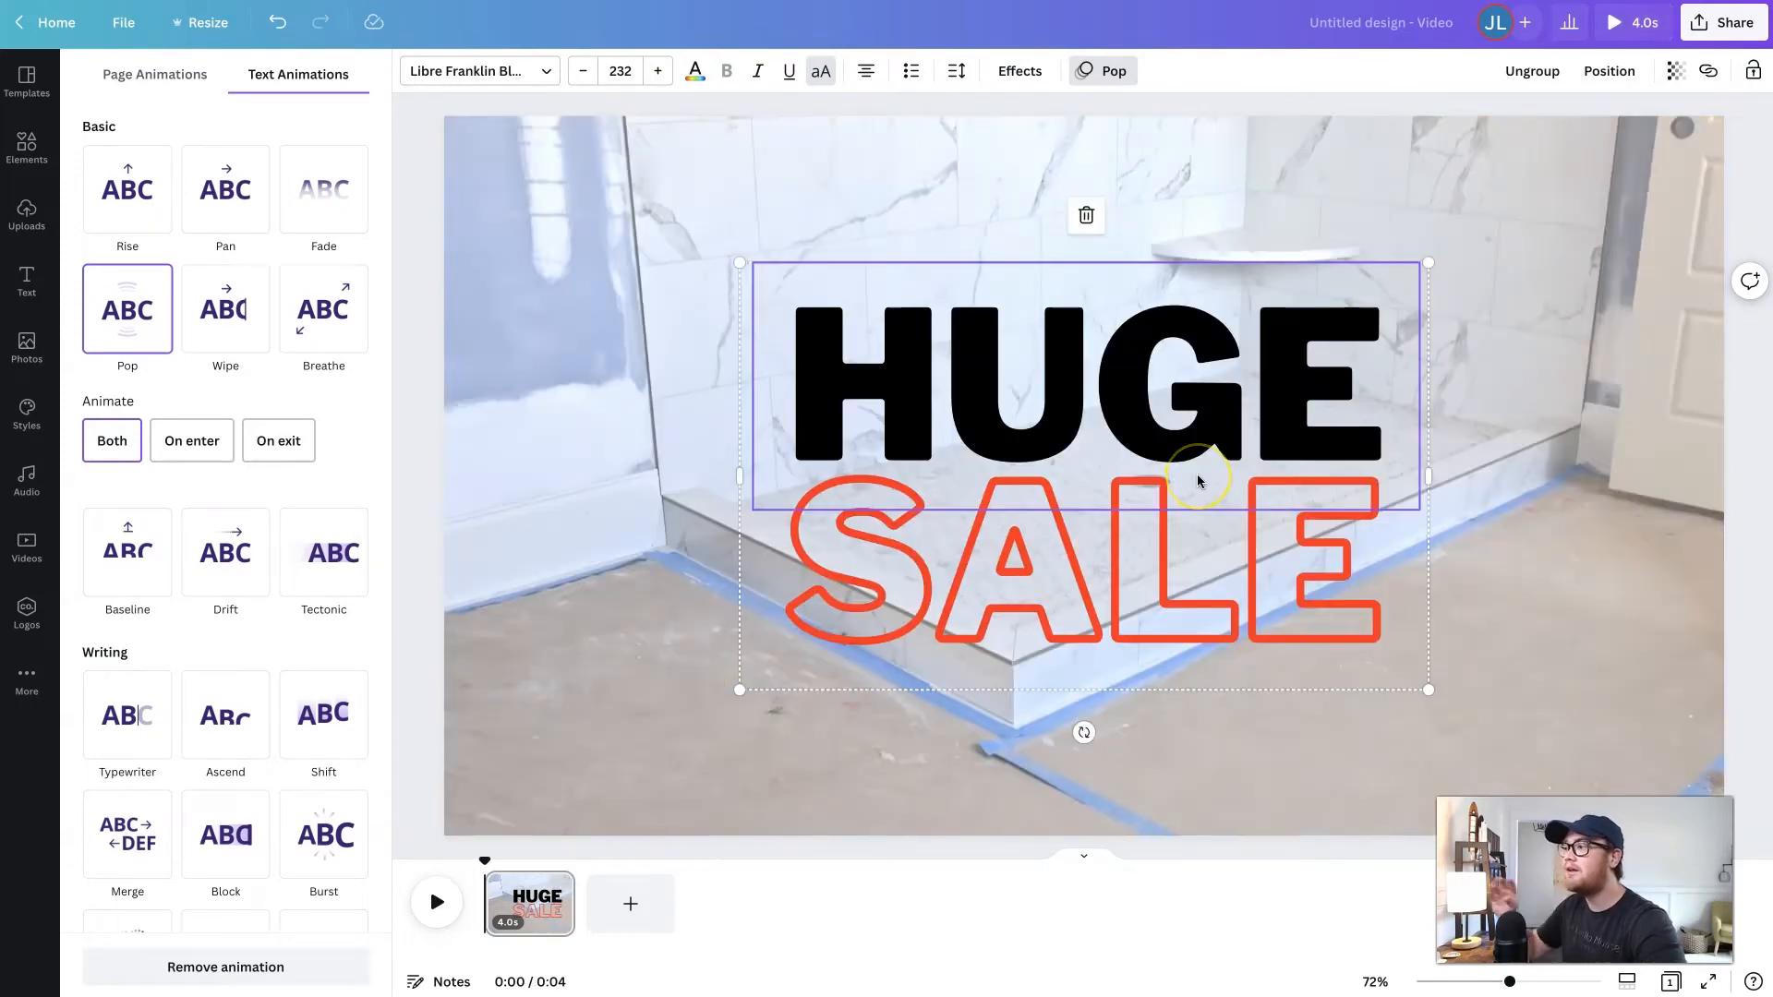
{"action": "left_click", "coordinate": [190, 441]}
{"action": "left_click", "coordinate": [112, 440]}
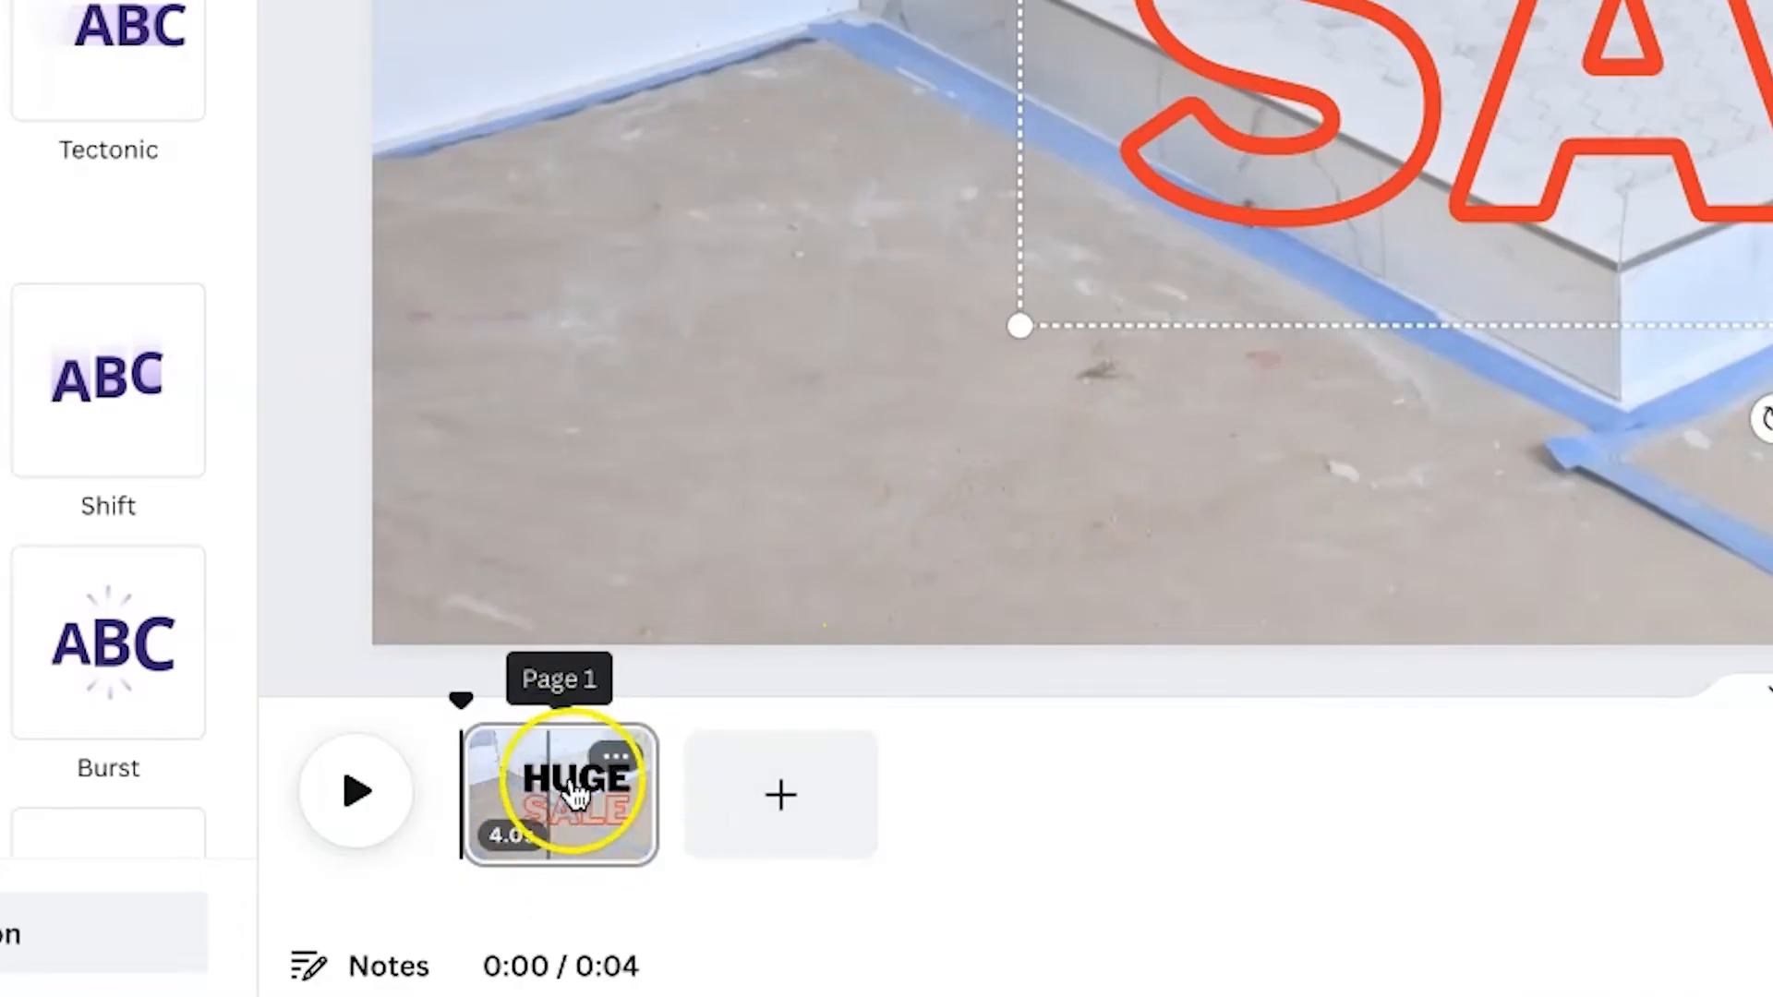
Add a second page with the bathroom vanity clip and trim it to 4.0 seconds.
{"action": "left_click", "coordinate": [784, 802]}
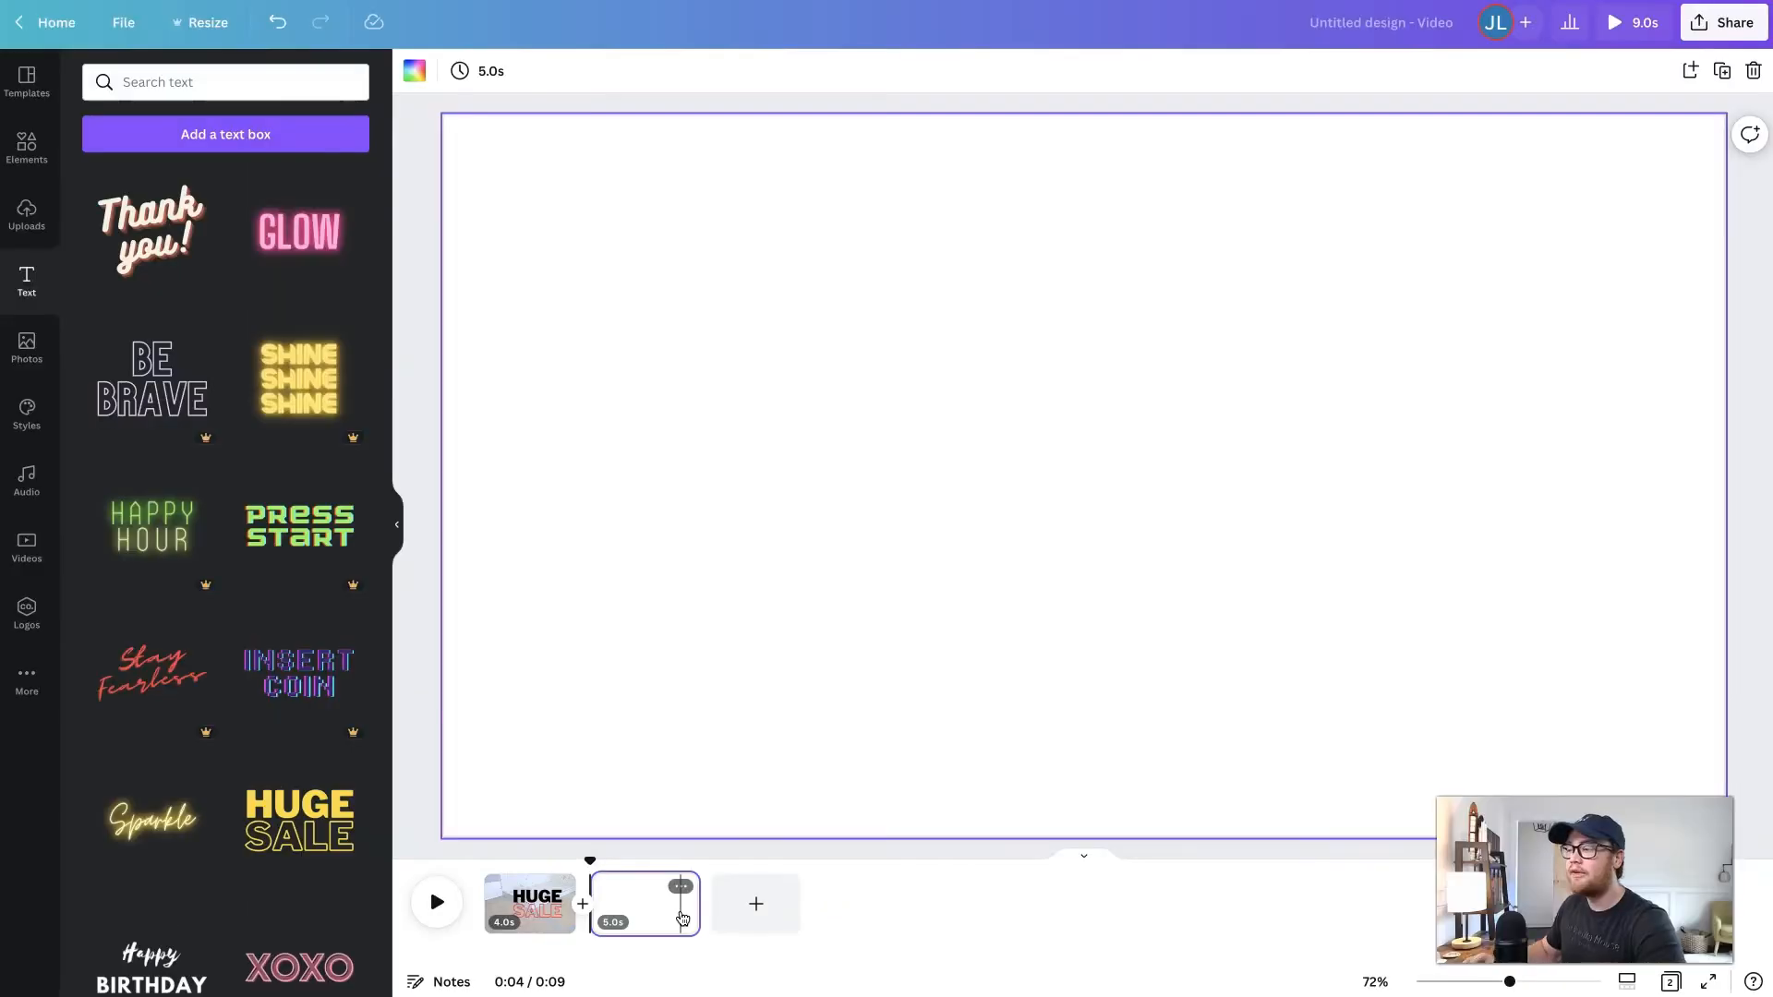
{"action": "left_click", "coordinate": [543, 841]}
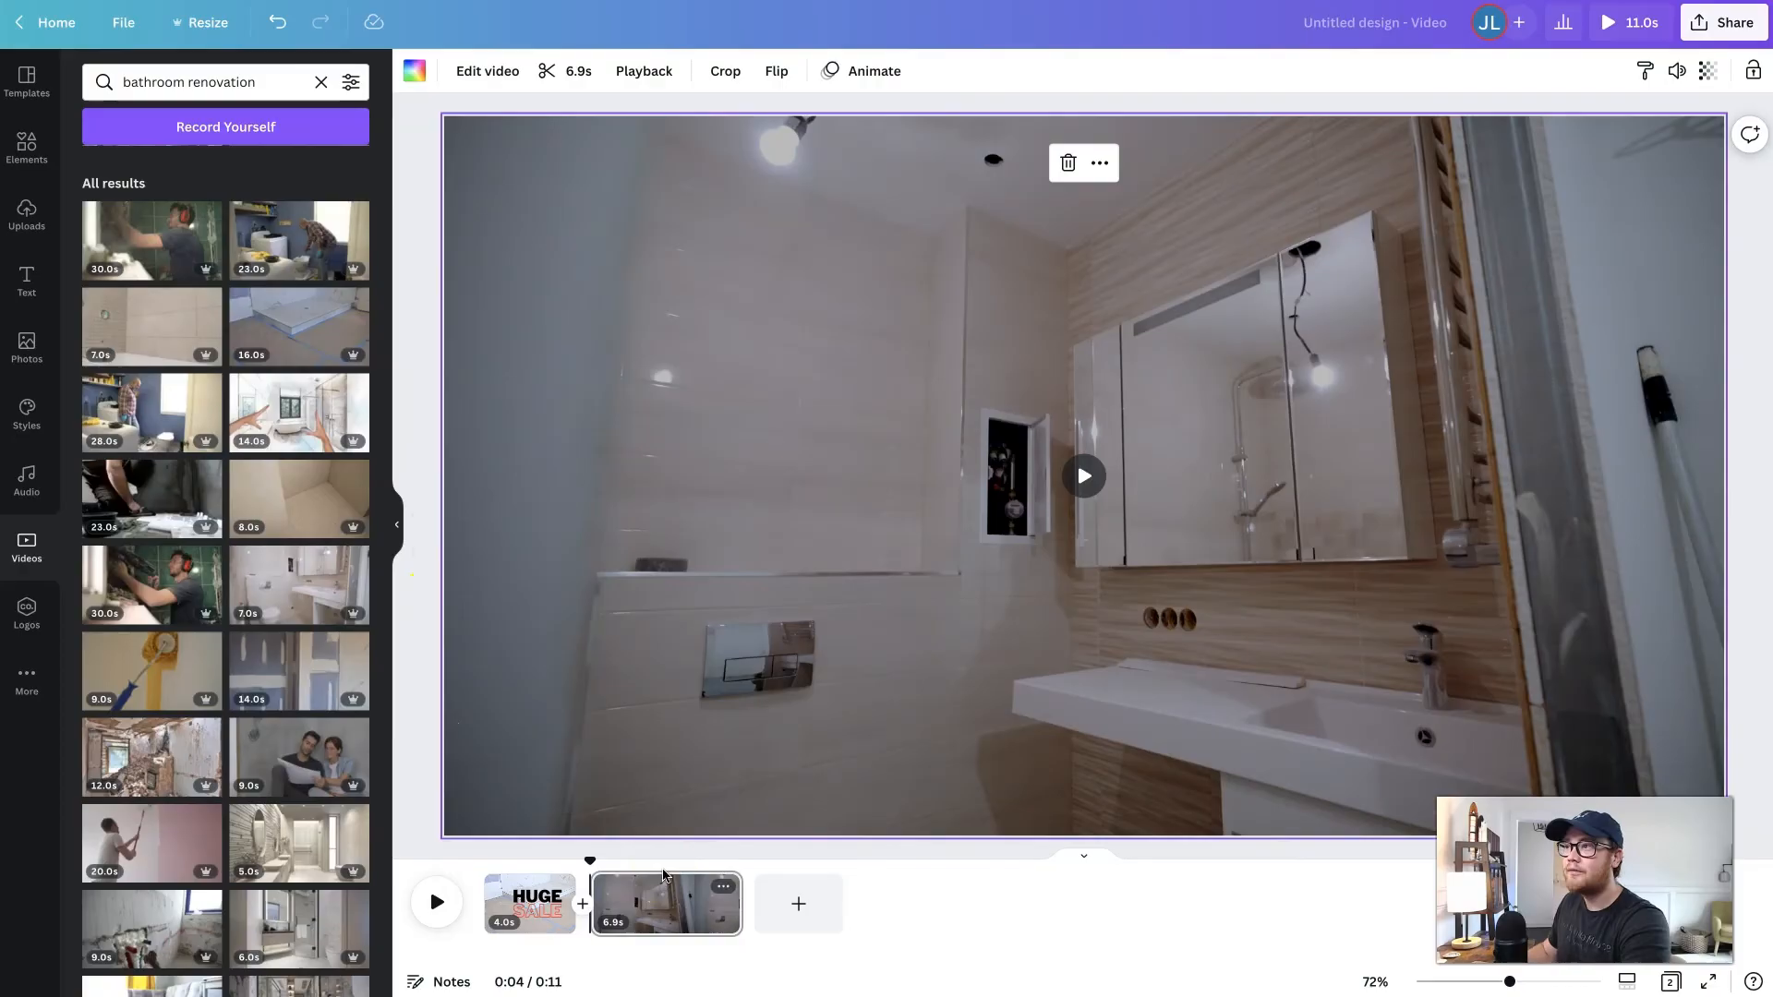
{"action": "mouse_move", "coordinate": [592, 854]}
{"action": "left_mouse_down"}
{"action": "mouse_move", "coordinate": [557, 846]}
{"action": "mouse_move", "coordinate": [622, 857]}
{"action": "mouse_move", "coordinate": [561, 851]}
{"action": "mouse_move", "coordinate": [613, 843]}
{"action": "mouse_move", "coordinate": [615, 862]}
{"action": "left_mouse_up"}
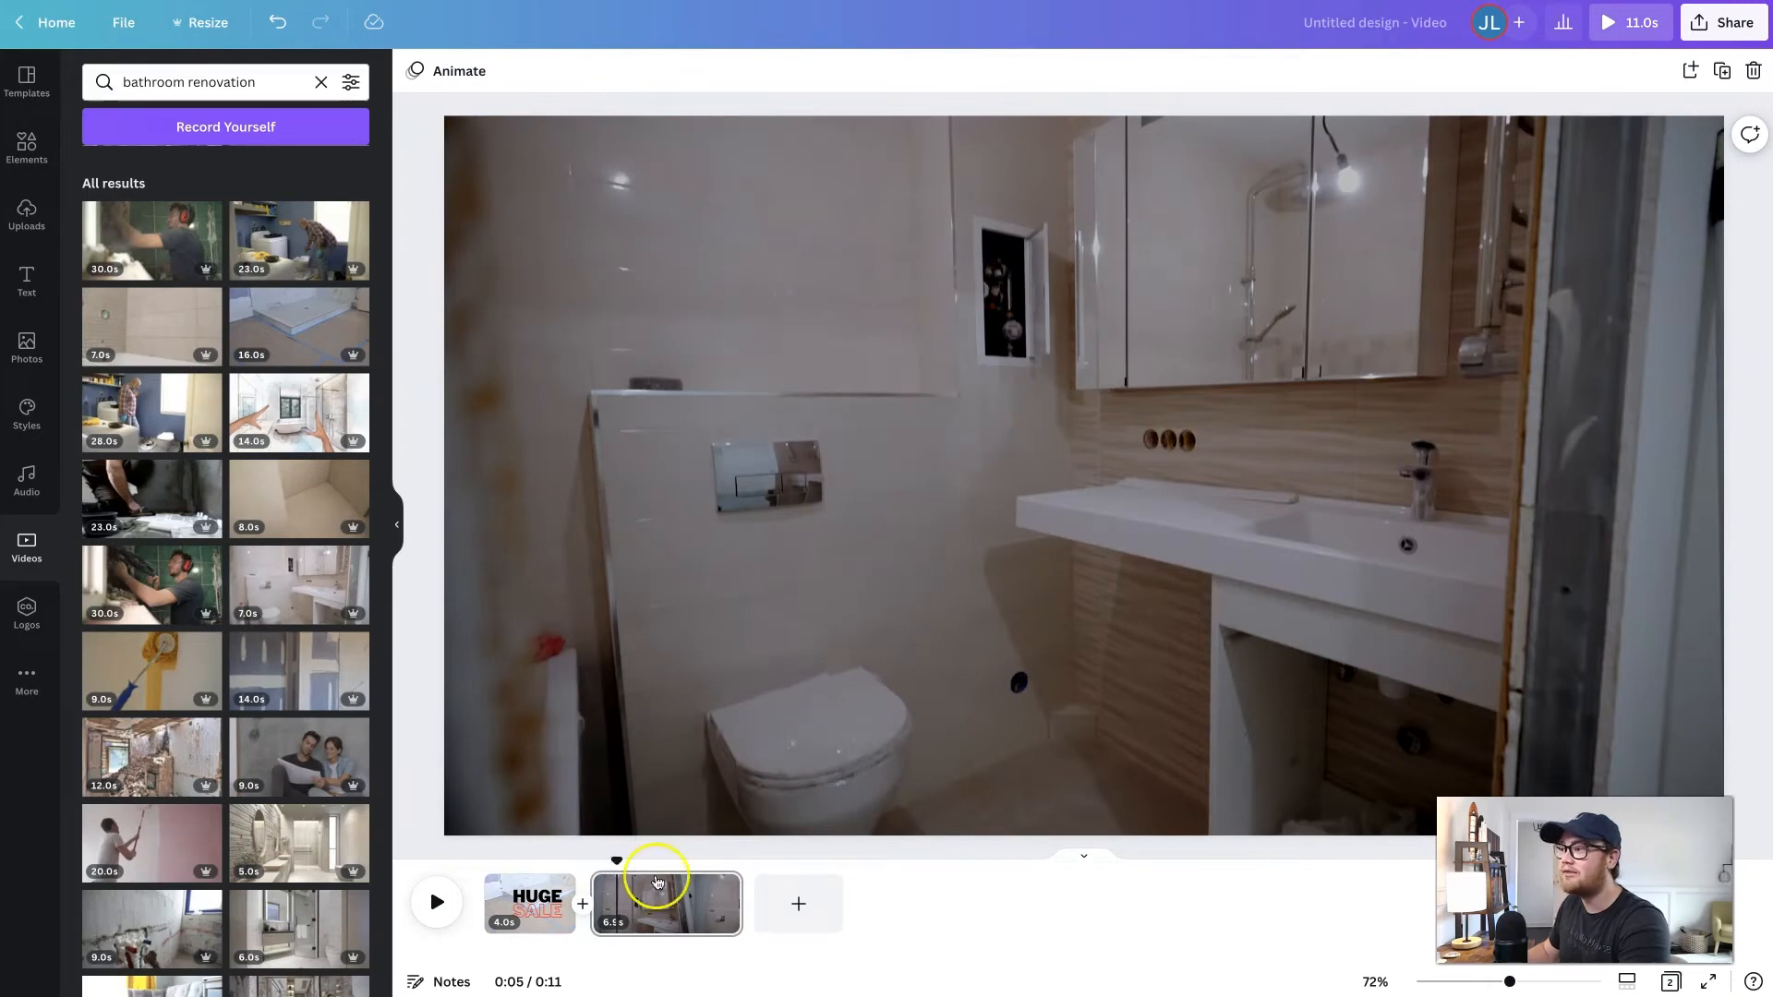
{"action": "left_click_drag", "start_coordinate": [737, 907], "coordinate": [671, 904]}
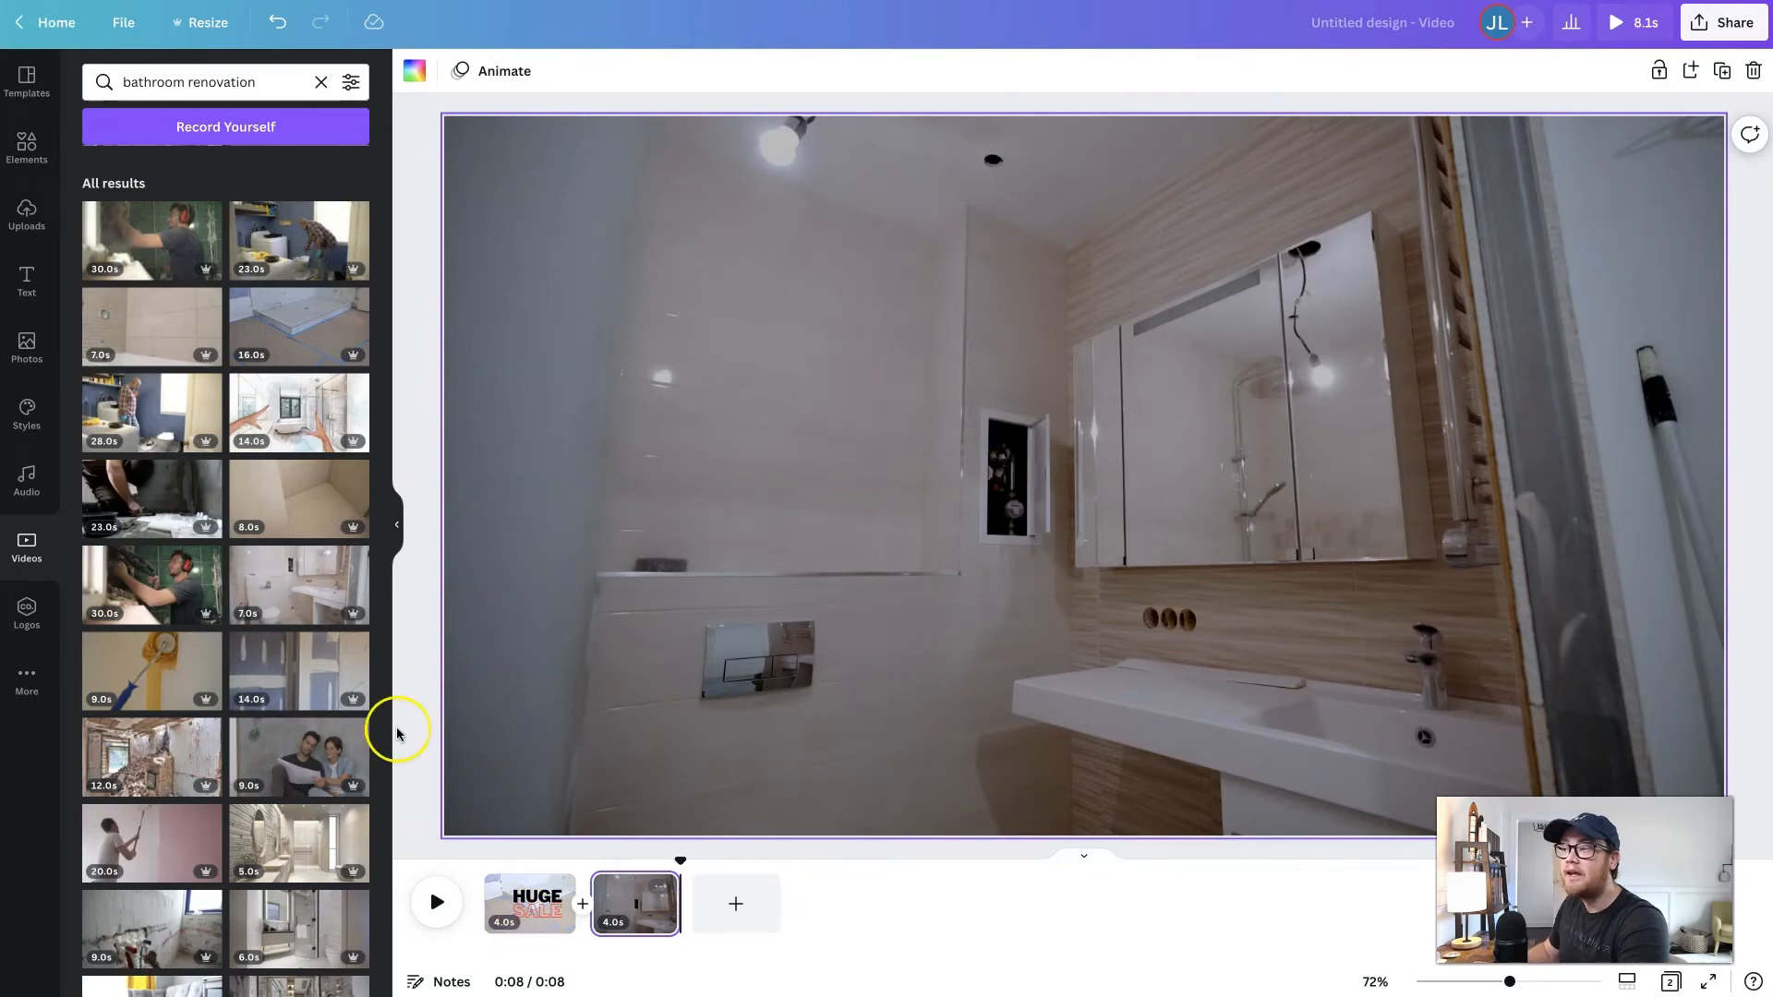
Overlay the text "30% OFF HOME RENO" on the second page's clip and preview the video from the beginning.
{"action": "left_click", "coordinate": [27, 277]}
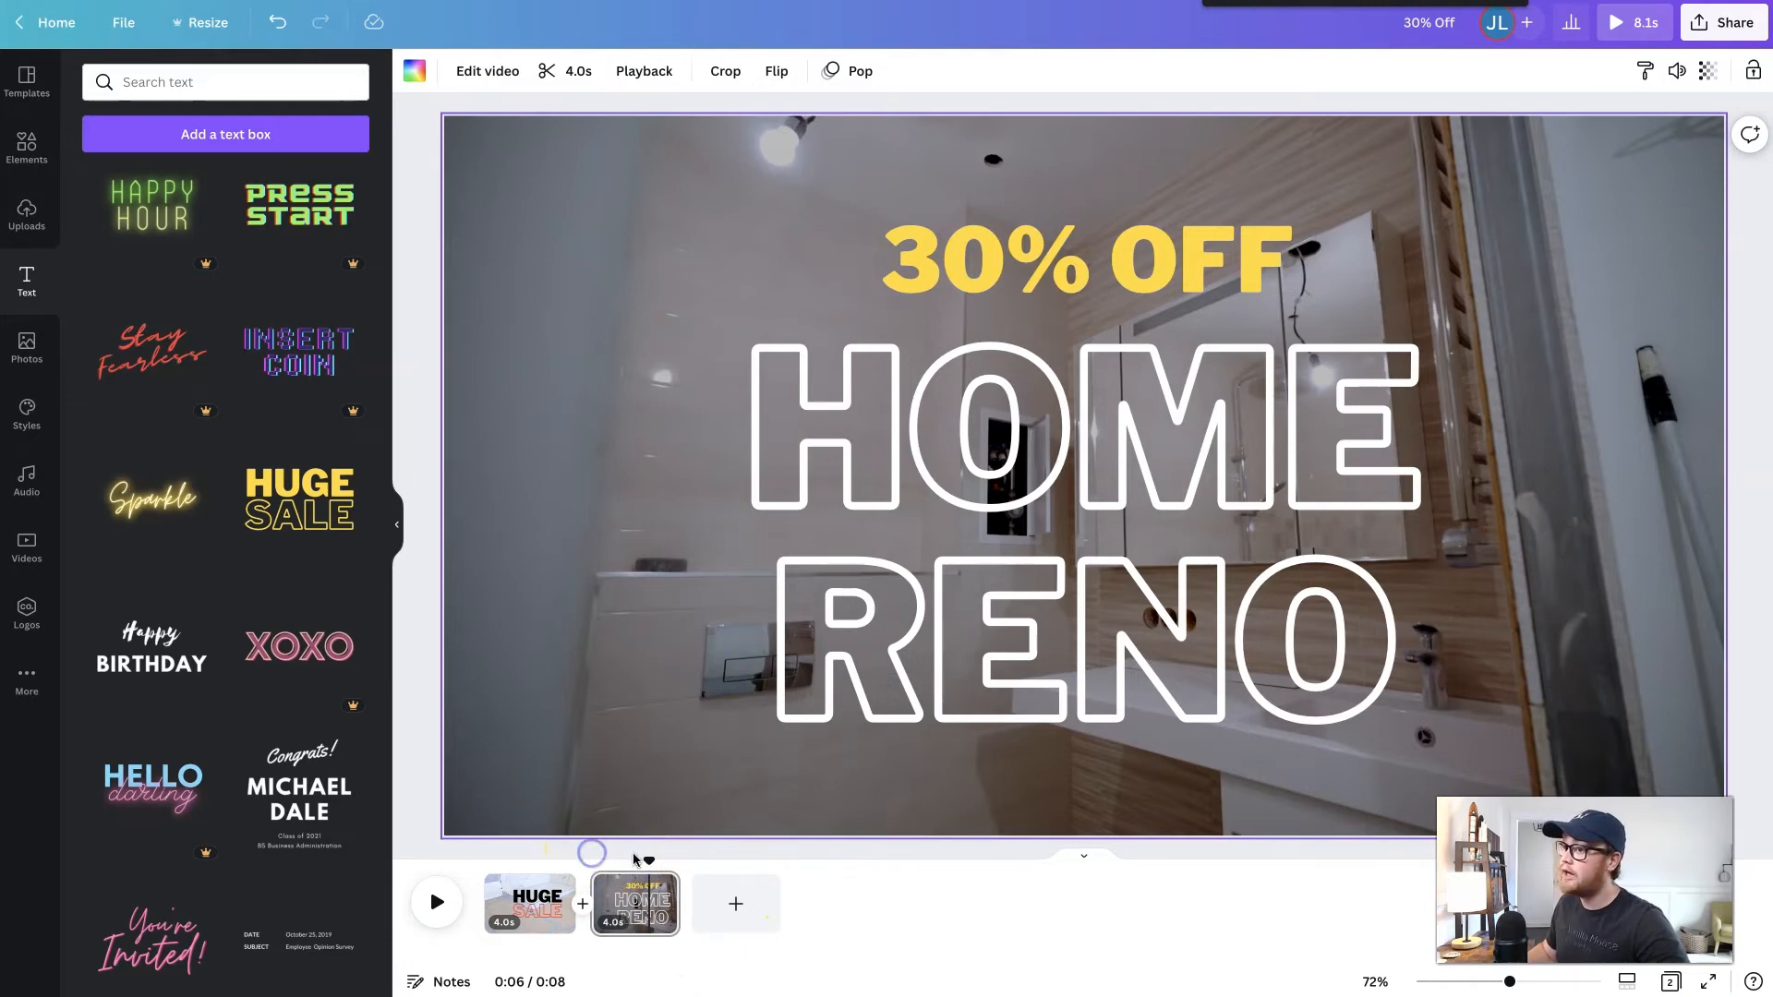
{"action": "left_click_drag", "start_coordinate": [645, 843], "coordinate": [499, 839]}
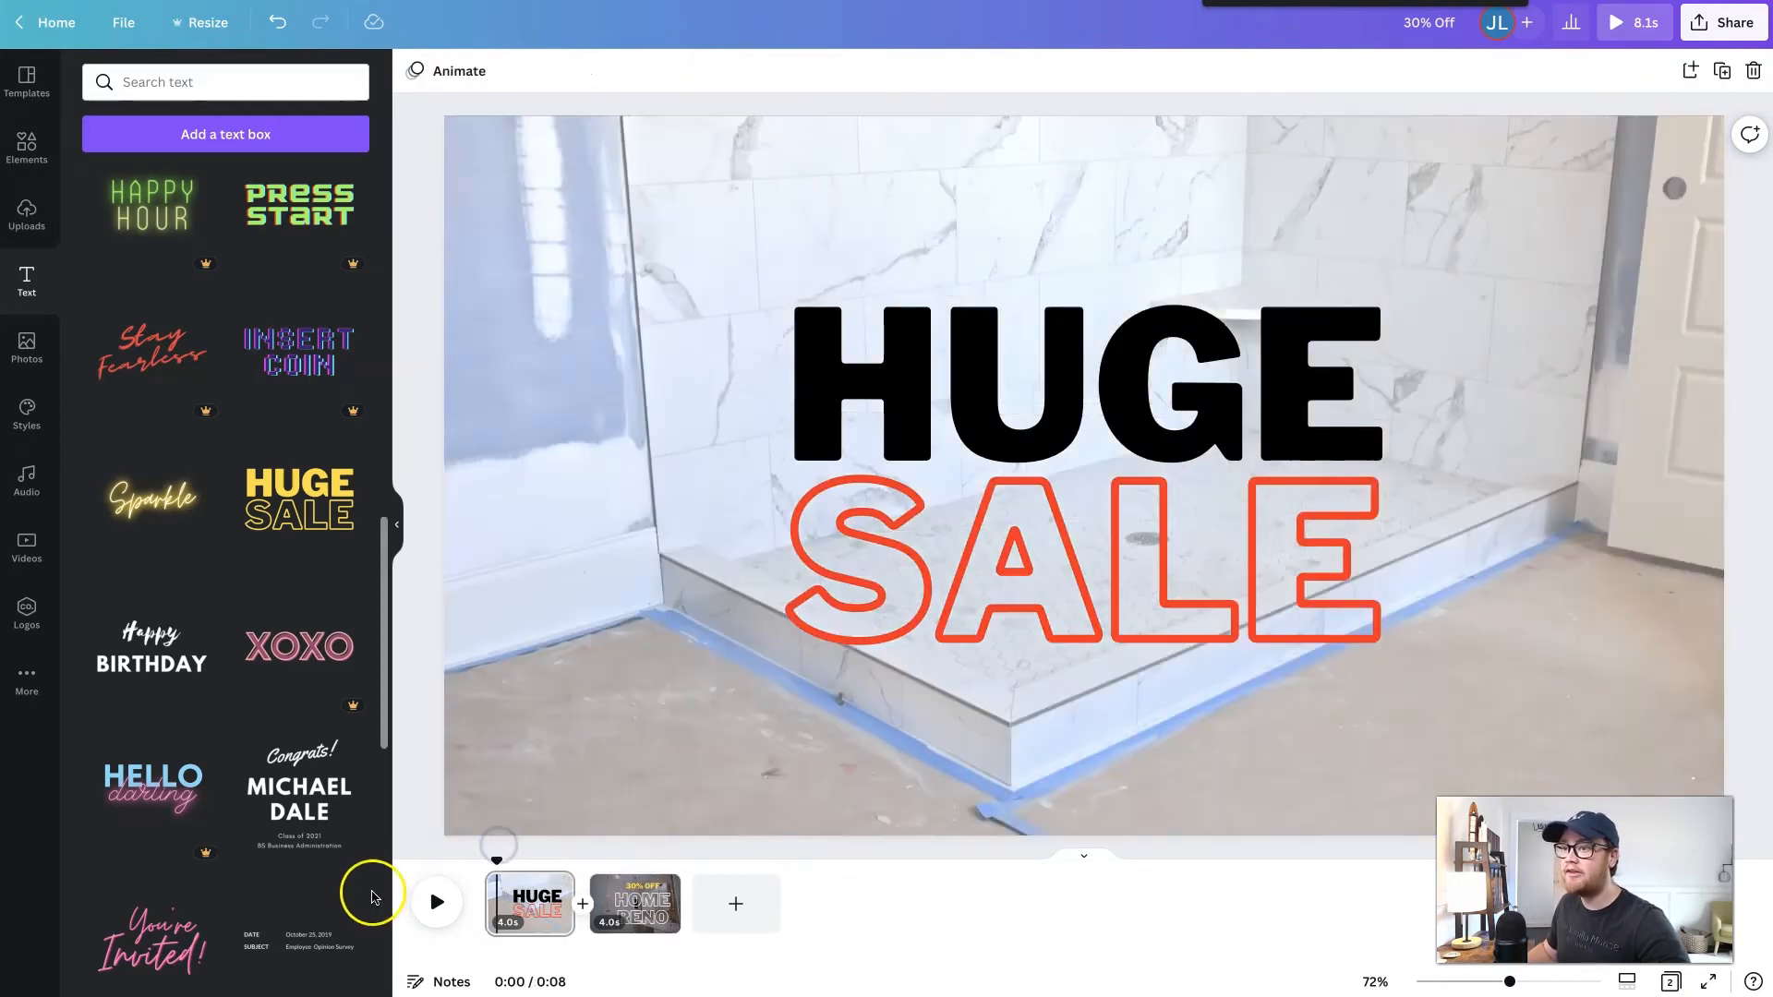
{"action": "left_click", "coordinate": [437, 902]}
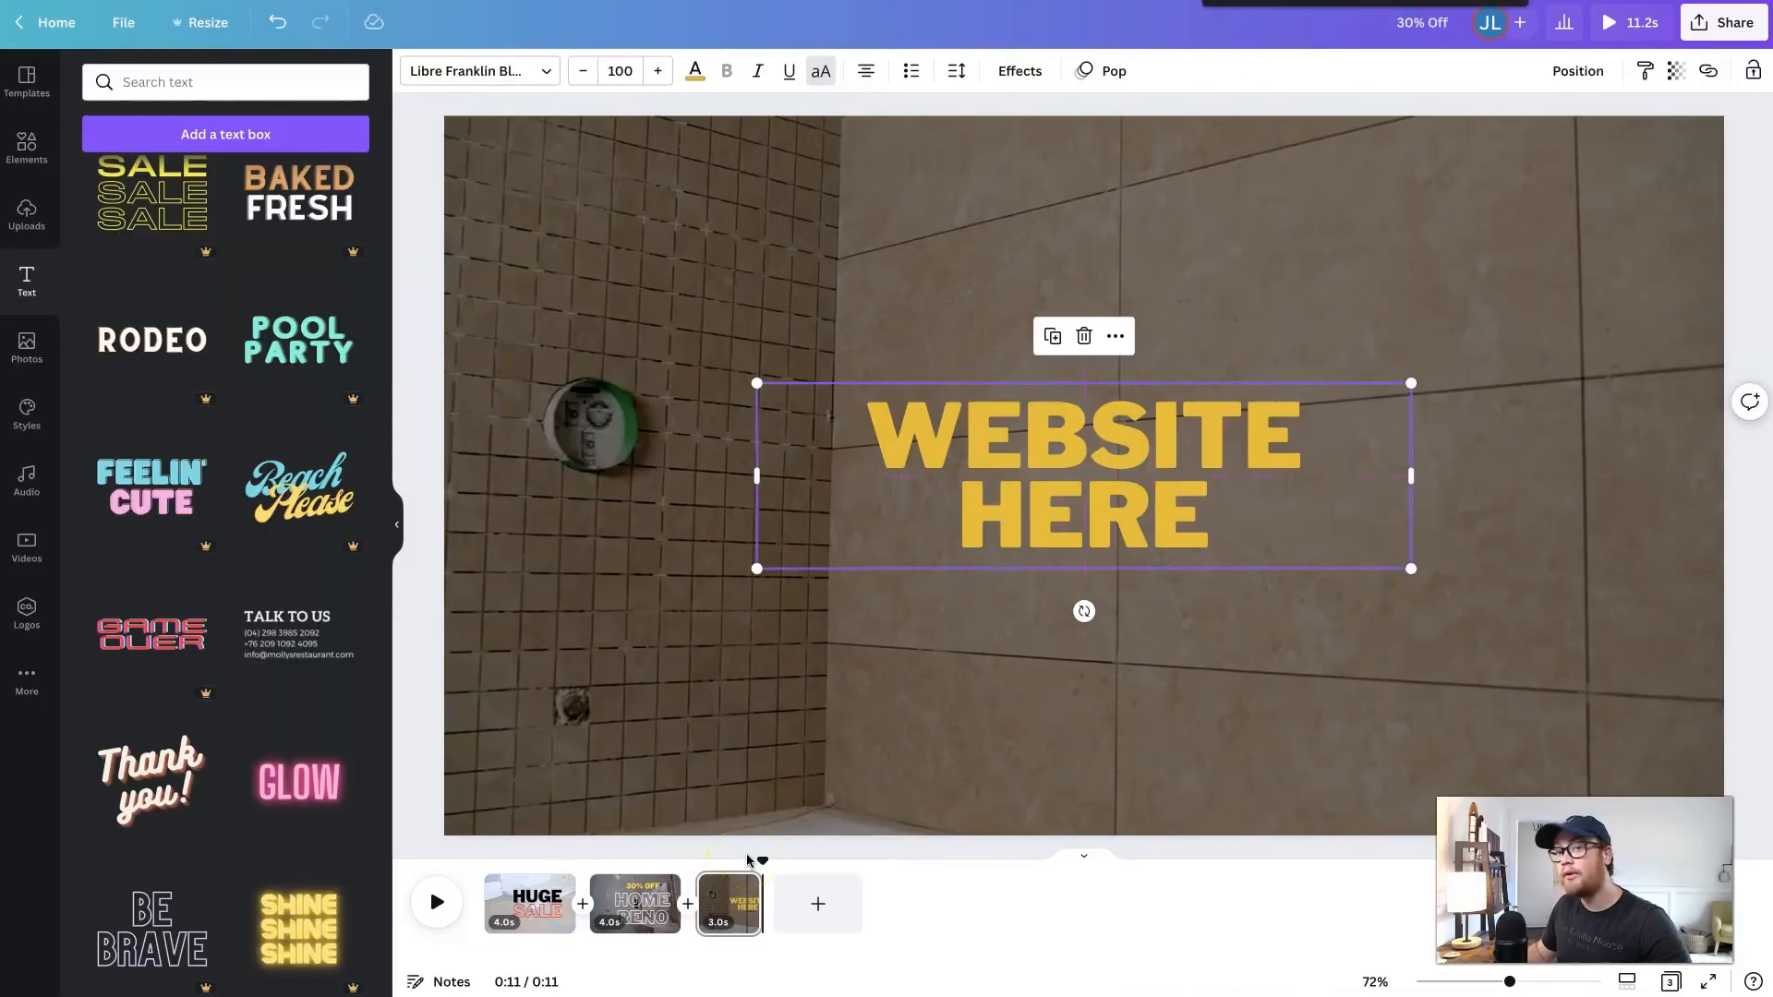
Preview the video from the middle of the "30% OFF HOME RENO" page.
{"action": "left_click", "coordinate": [764, 862]}
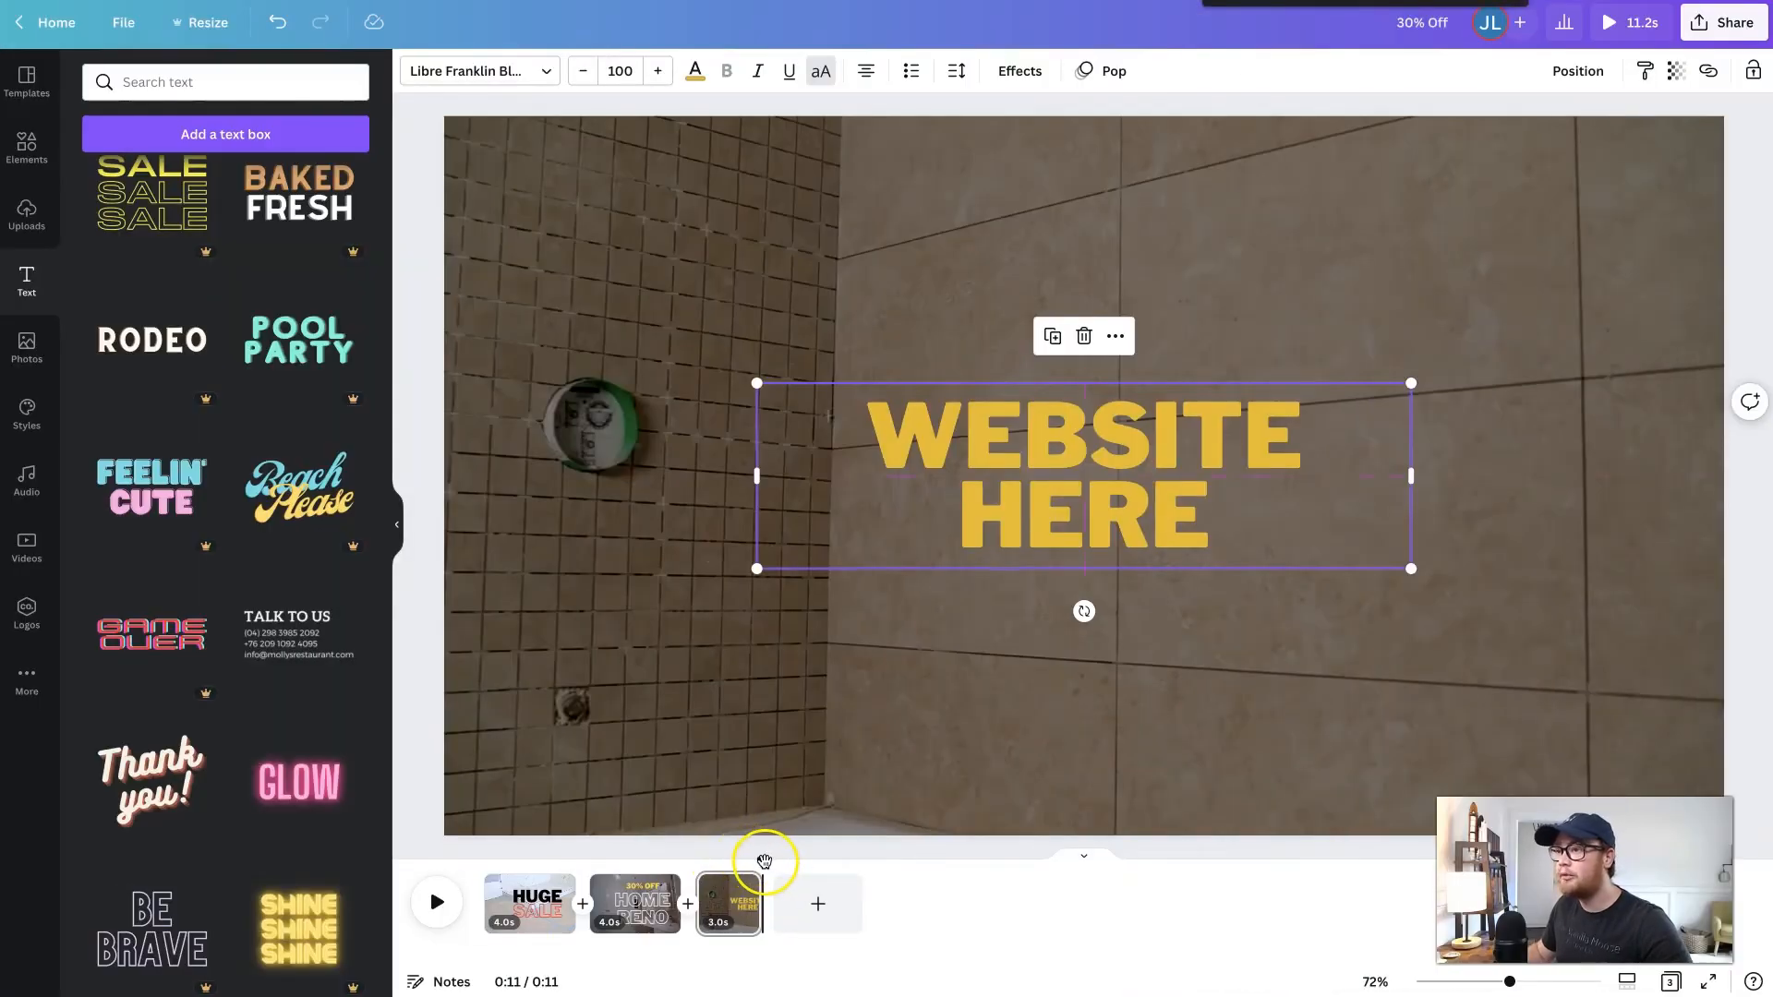
{"action": "left_click_drag", "start_coordinate": [765, 862], "coordinate": [637, 862]}
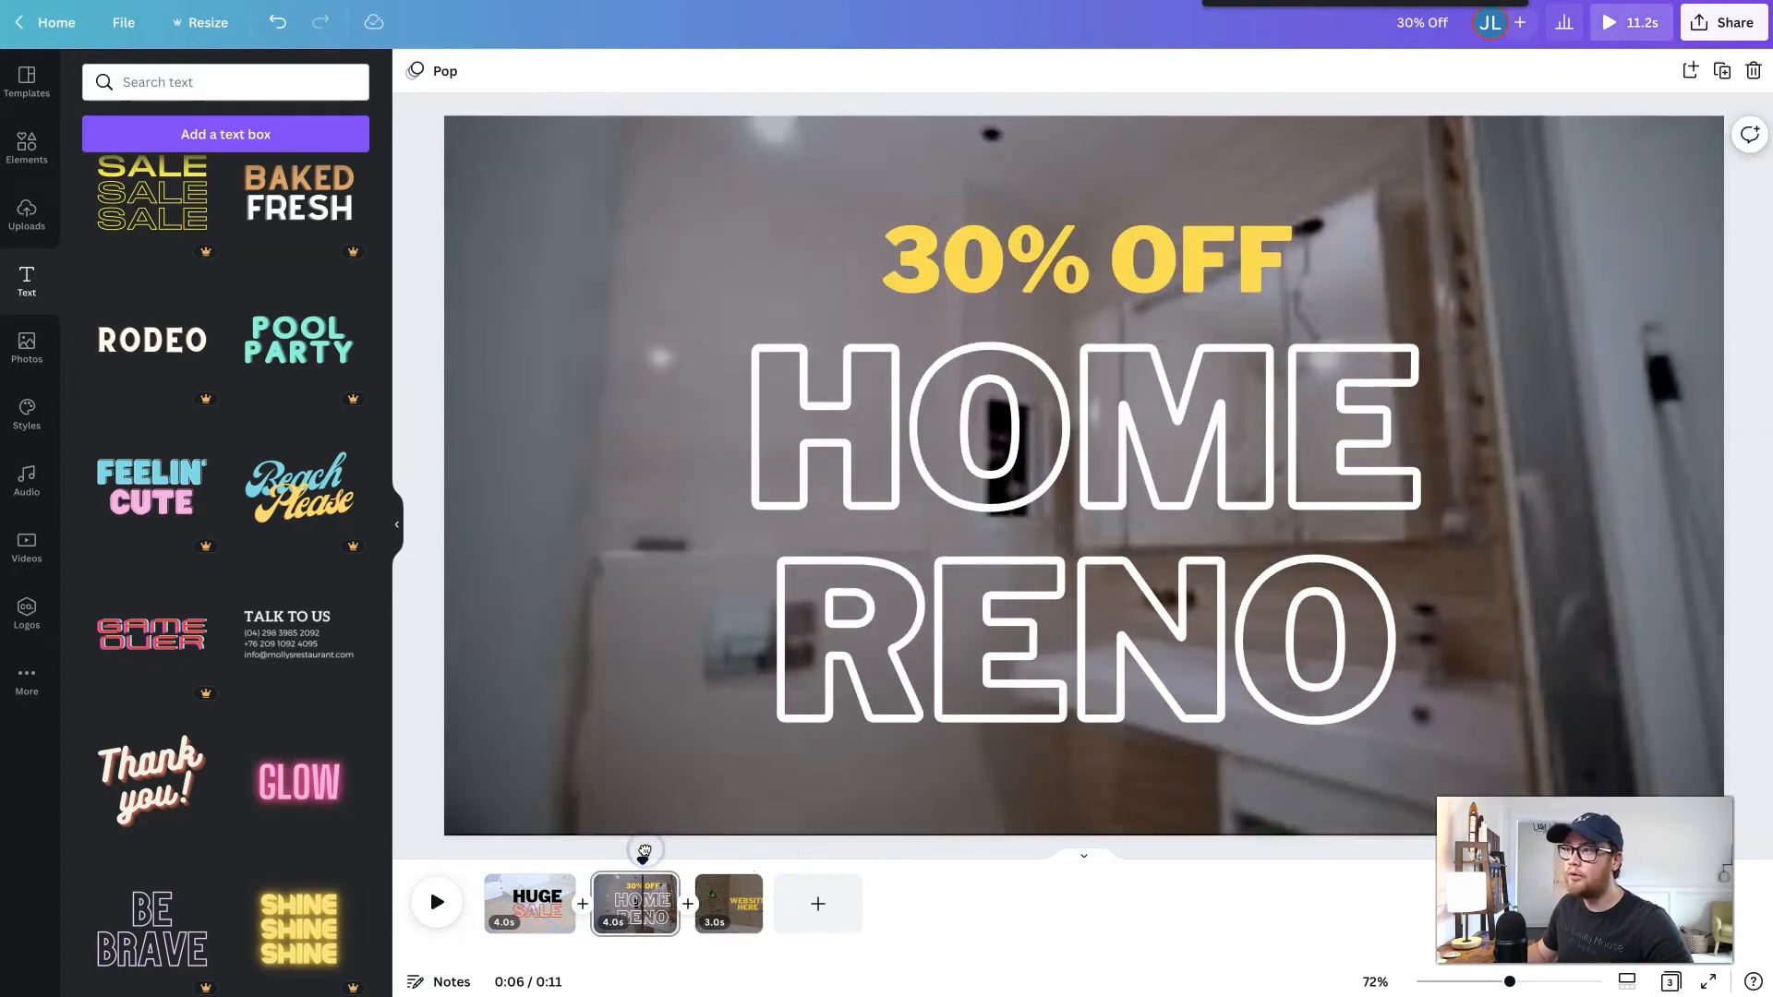
{"action": "left_click", "coordinate": [661, 916]}
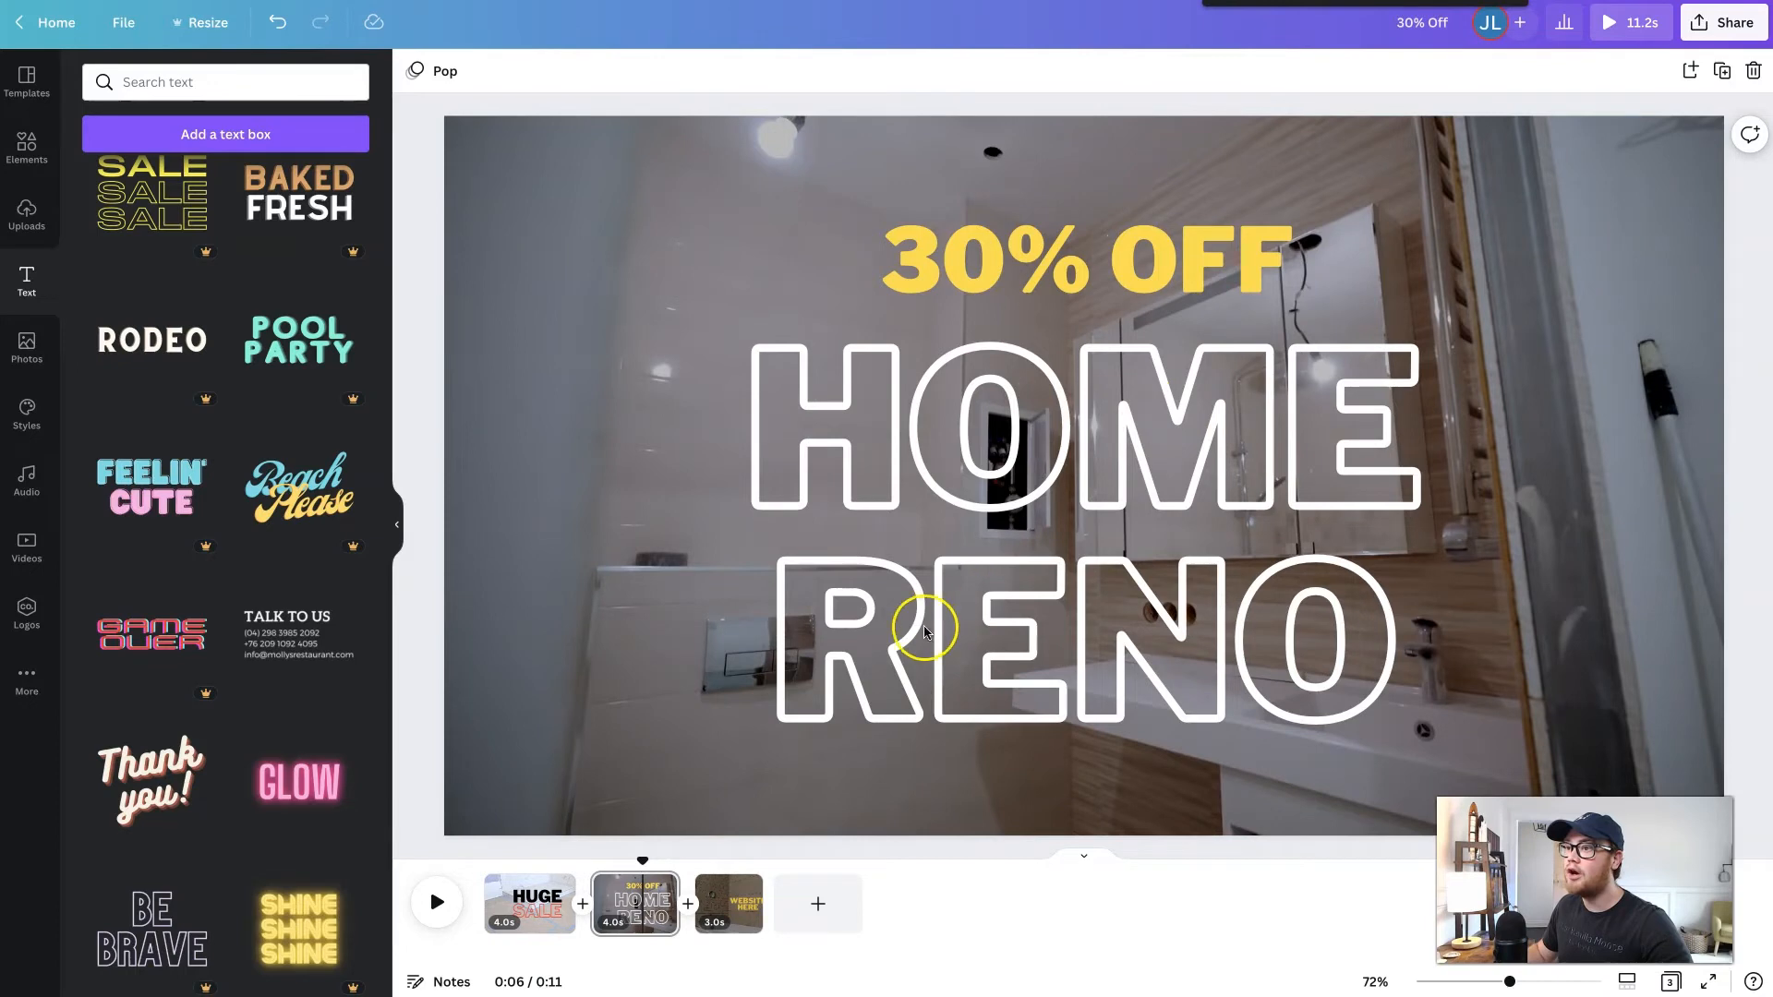
{"action": "left_click", "coordinate": [437, 902]}
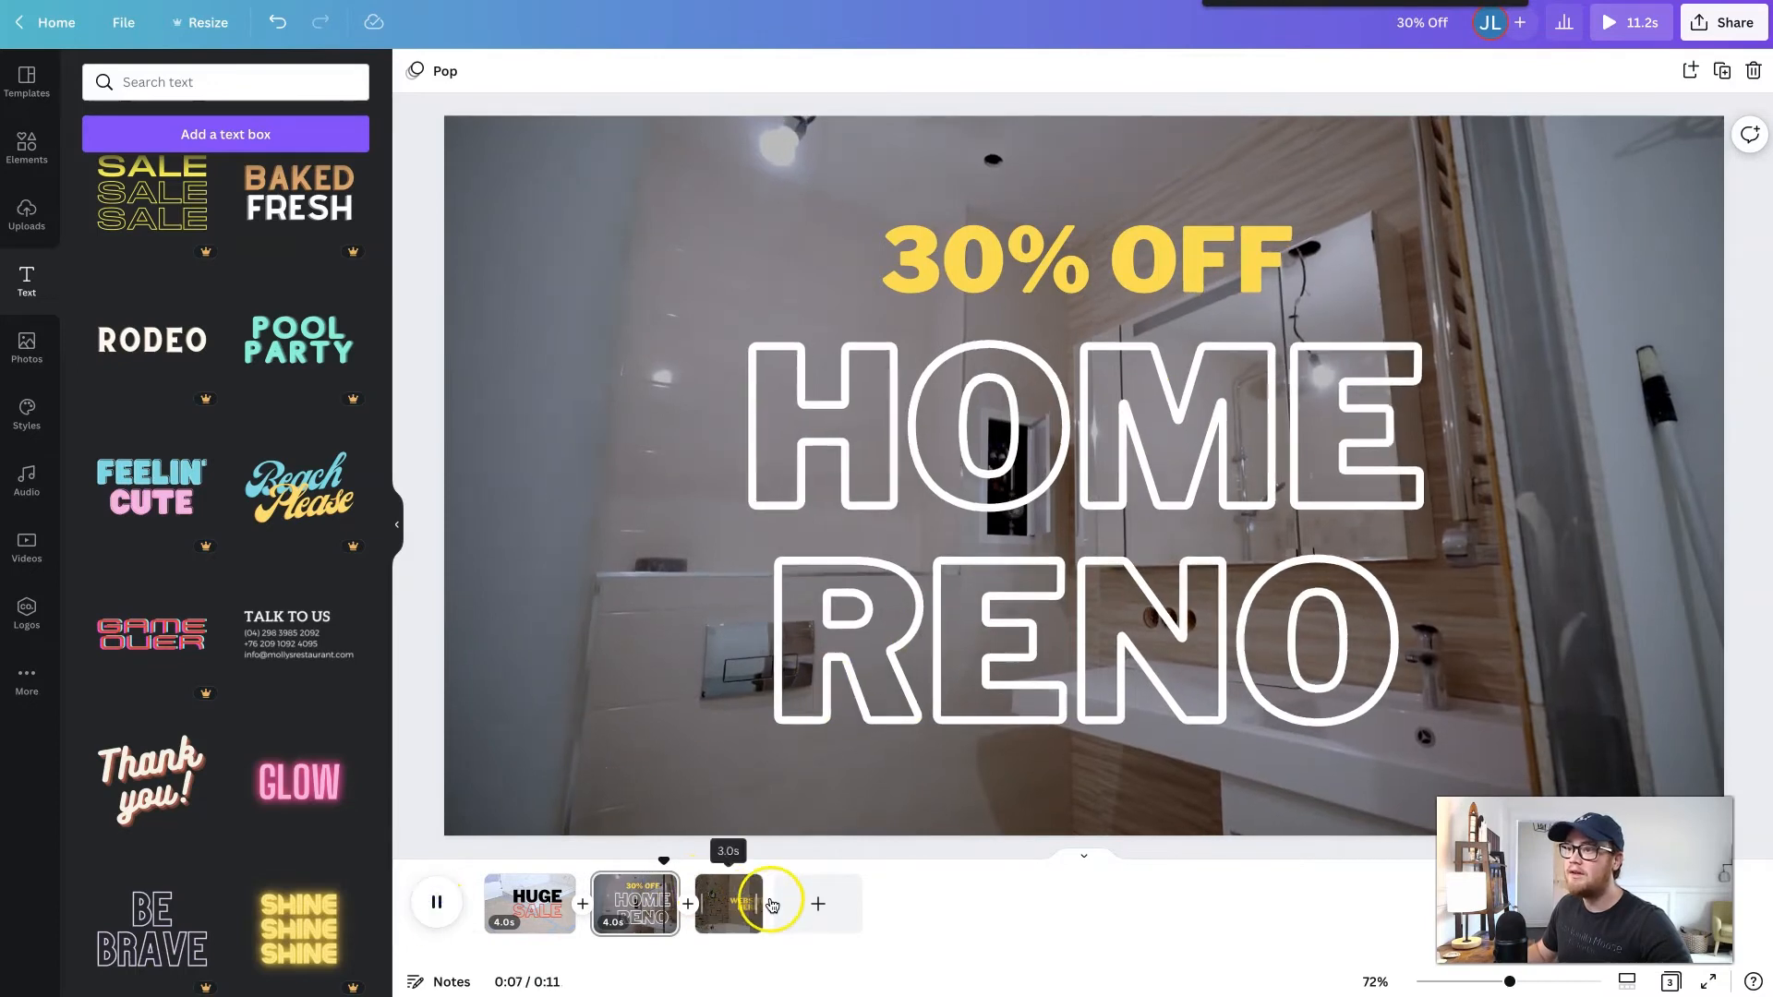